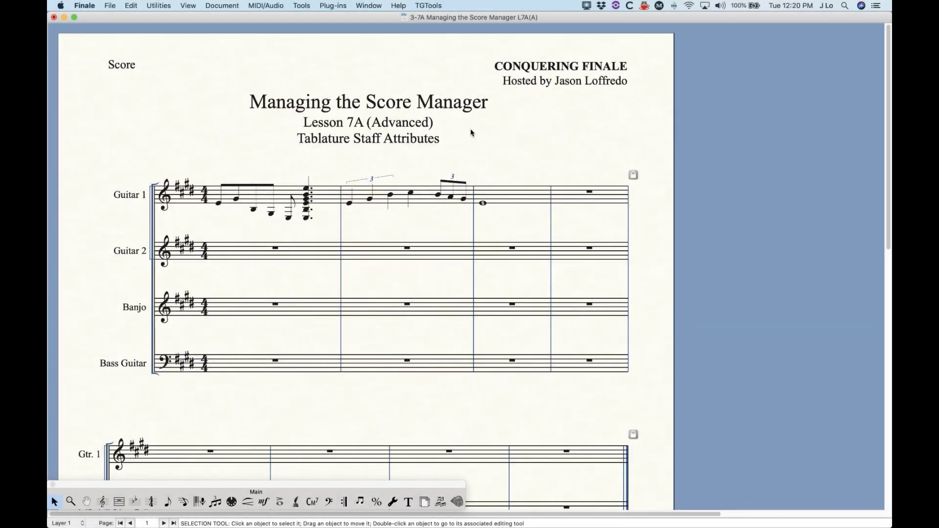
Add a Guitar [TAB] instrument from the Tablature category directly below Guitar 1 in the Score Manager
key("super+k")
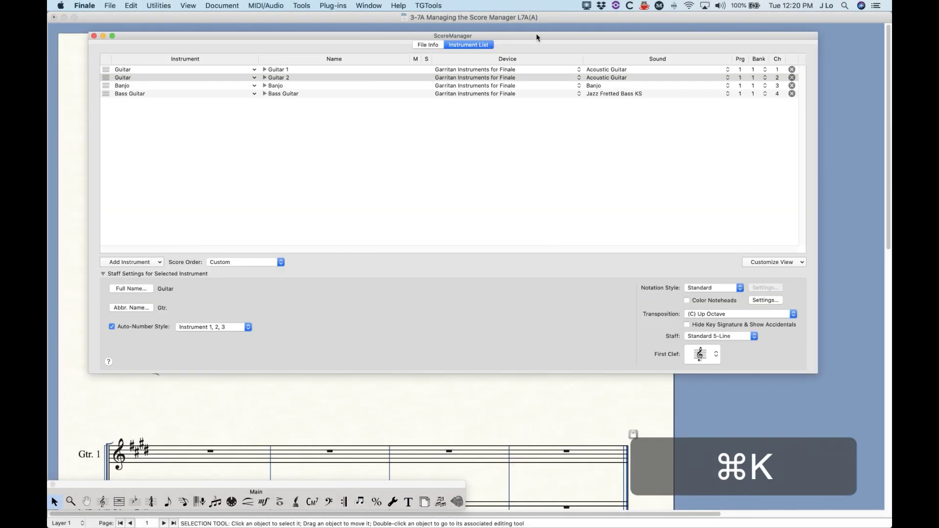
left_click_drag(536, 33, 529, 45)
left_click(101, 84)
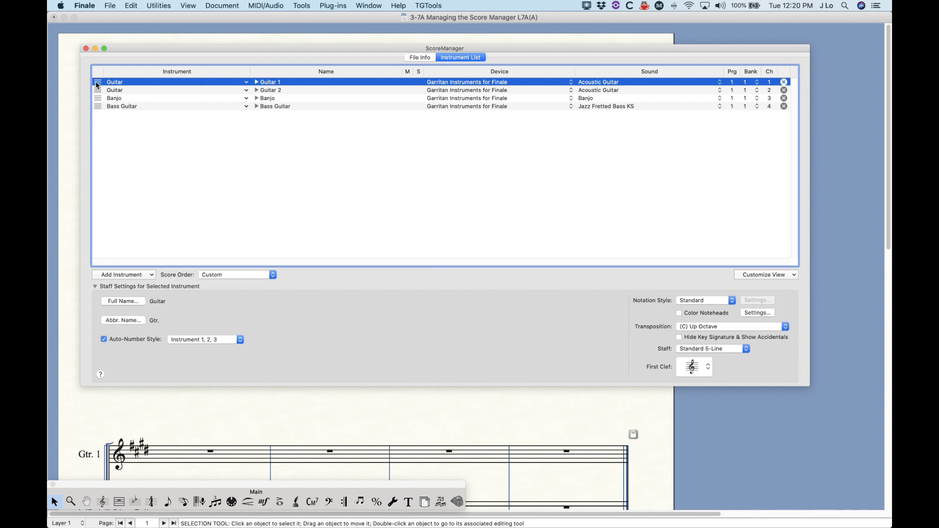
left_click(153, 275)
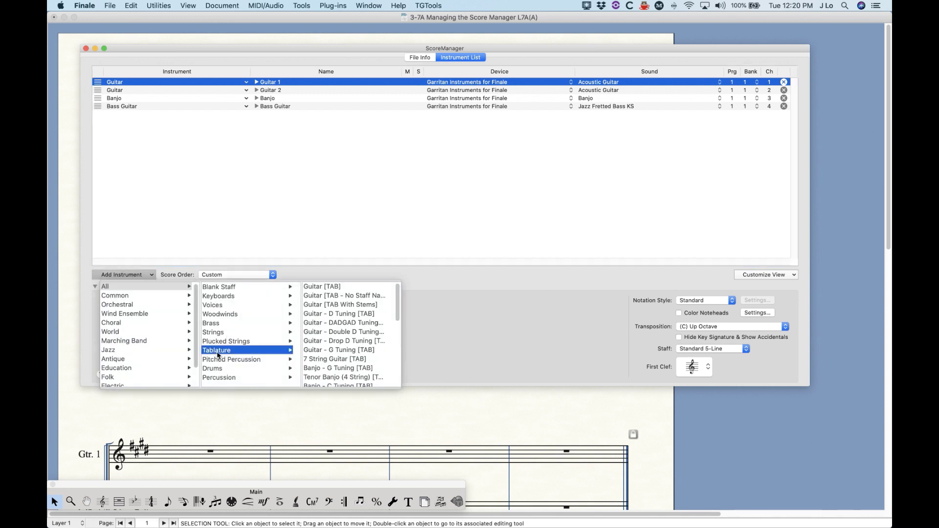
scroll(335, 336, "down", 10)
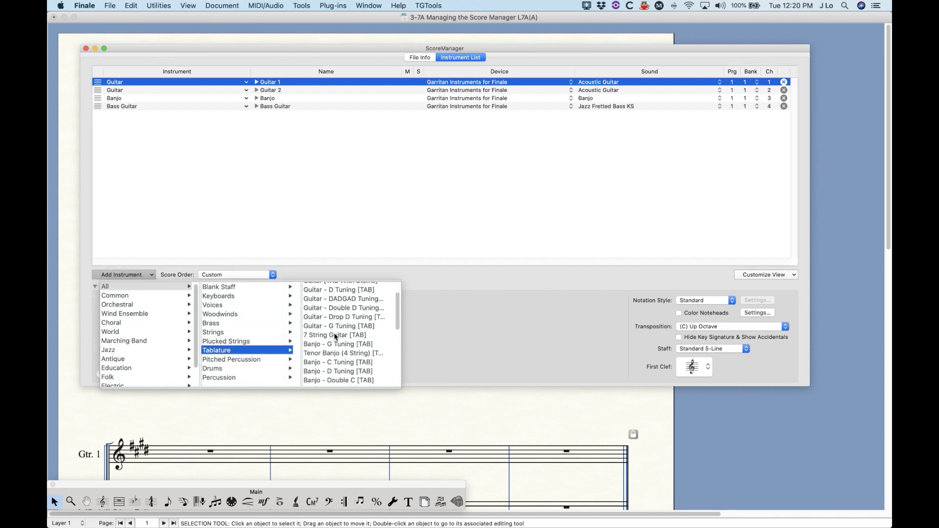
scroll(335, 342, "up", 10)
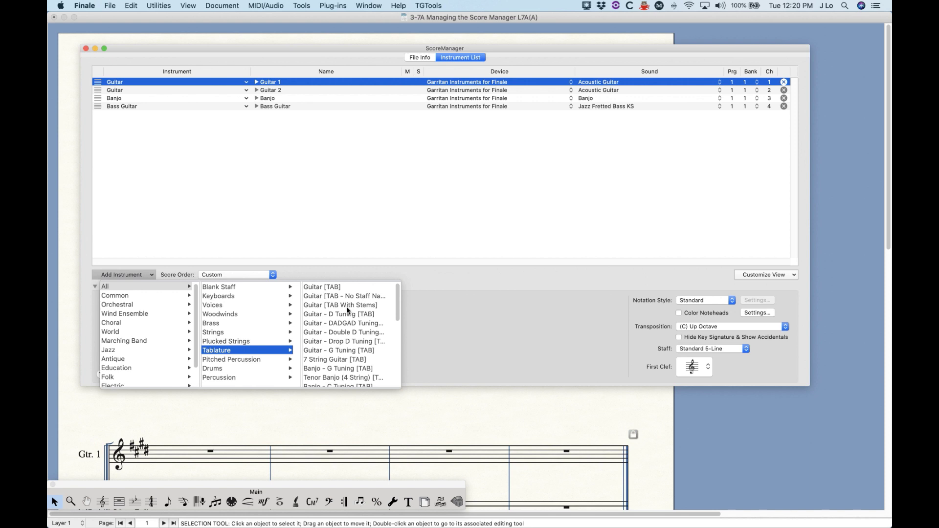
scroll(331, 317, "down", 2)
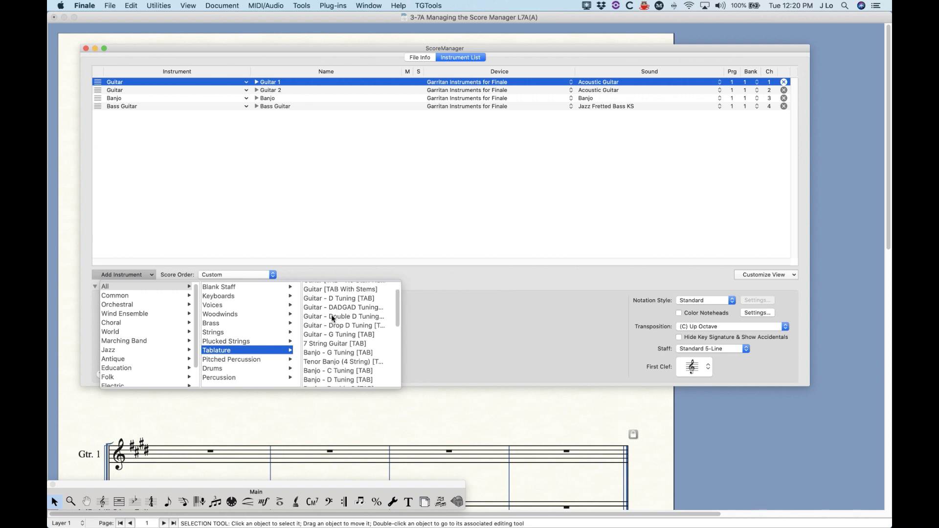
scroll(331, 316, "down", 3)
scroll(332, 323, "down", 5)
scroll(332, 324, "down", 7)
scroll(332, 323, "down", 3)
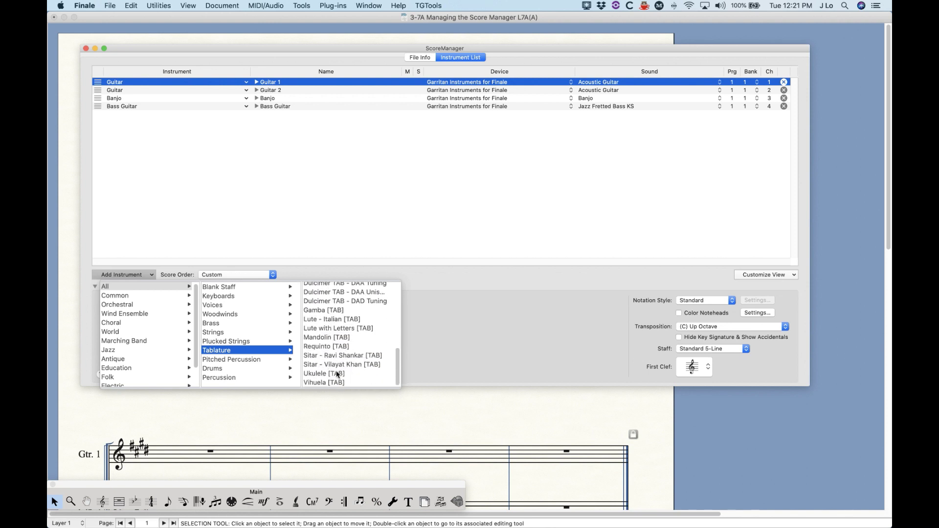
scroll(343, 351, "up", 15)
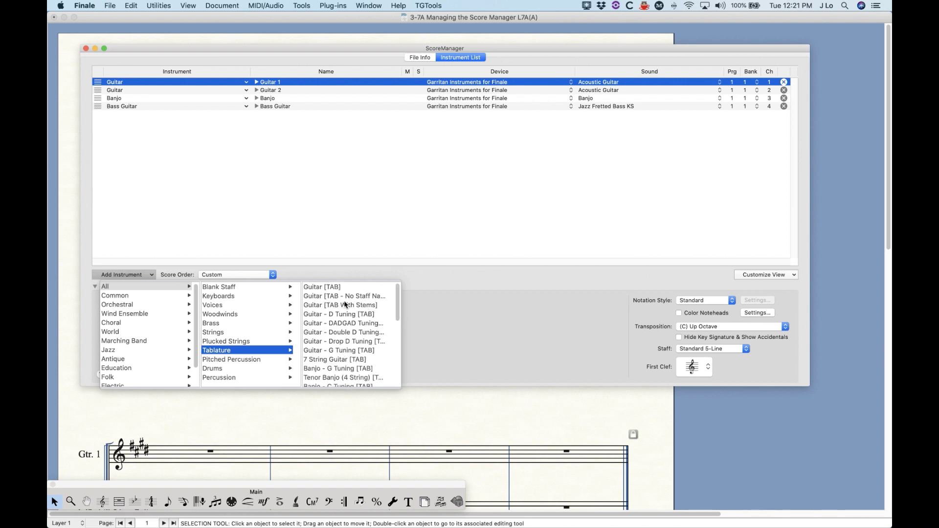
double_click(330, 287)
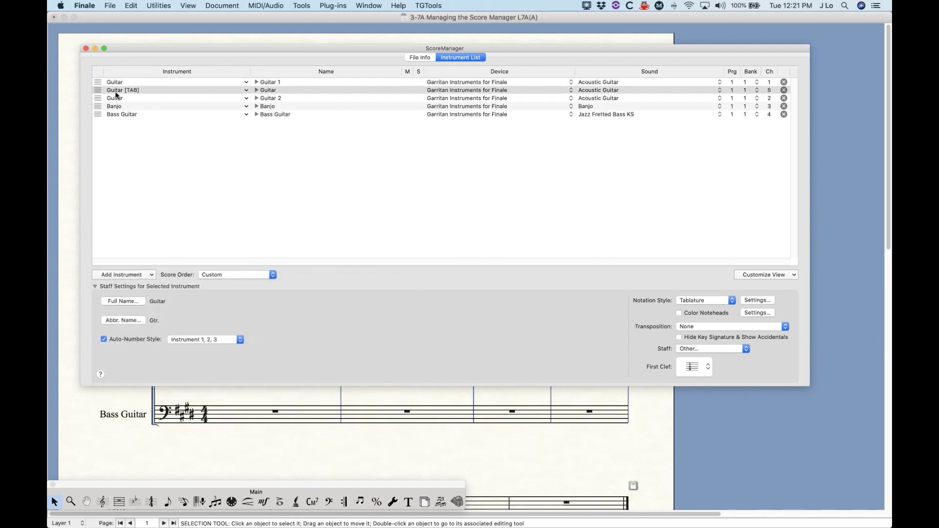
Examine the new guitar tablature staff in both systems of the score
left_click(98, 93)
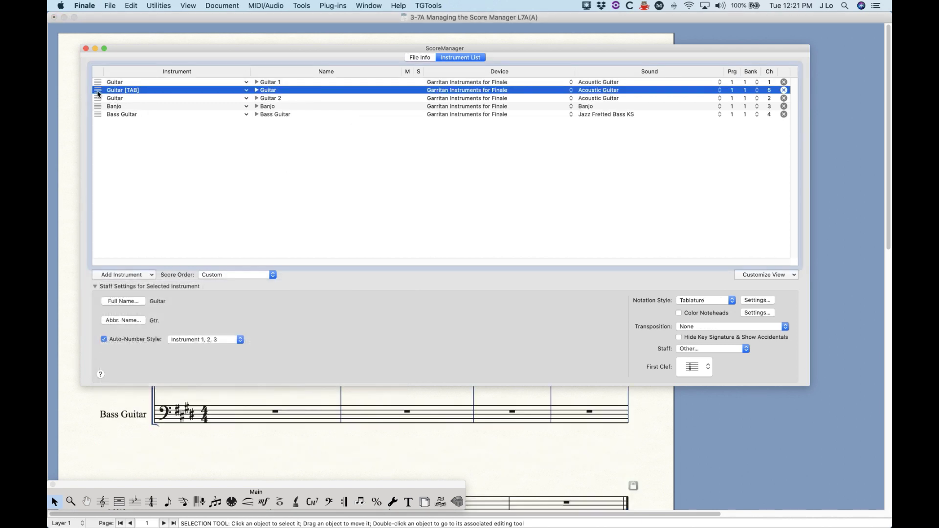
key("super+k")
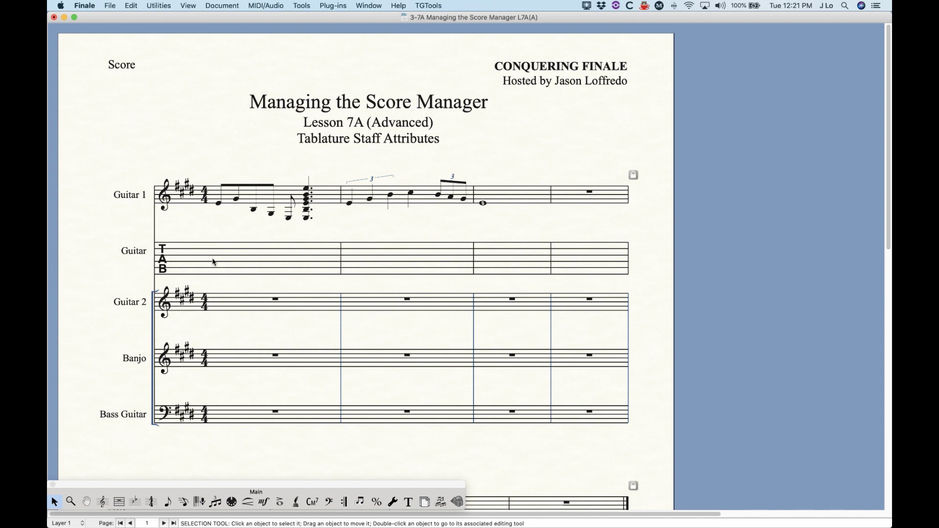
scroll(292, 341, "down", 10)
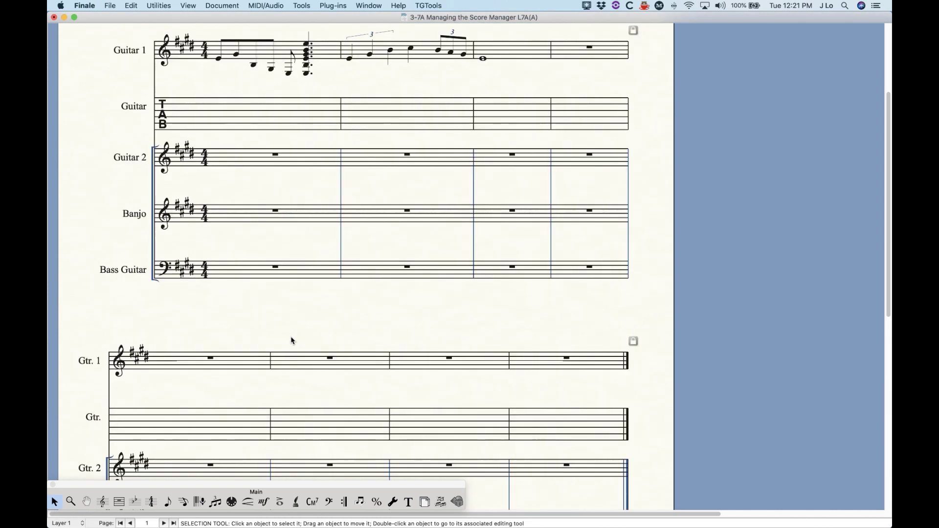
scroll(290, 338, "up", 10)
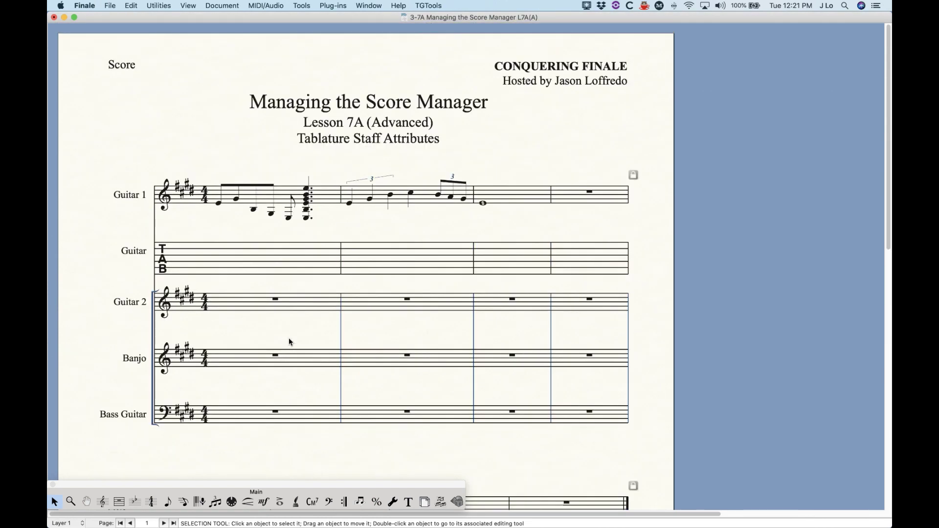
Change the Guitar [TAB] instrument in the Score Manager to Guitar - D Tuning [TAB]
key("super+k")
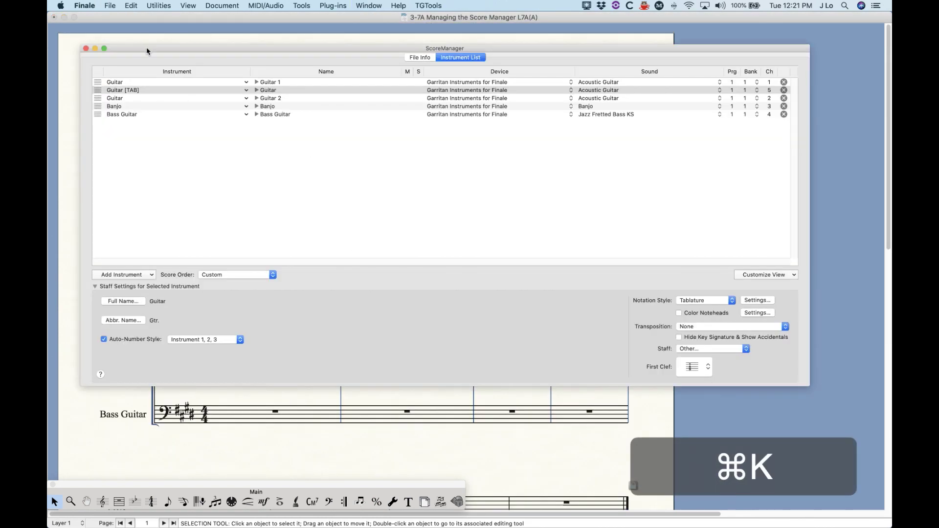
left_click(148, 91)
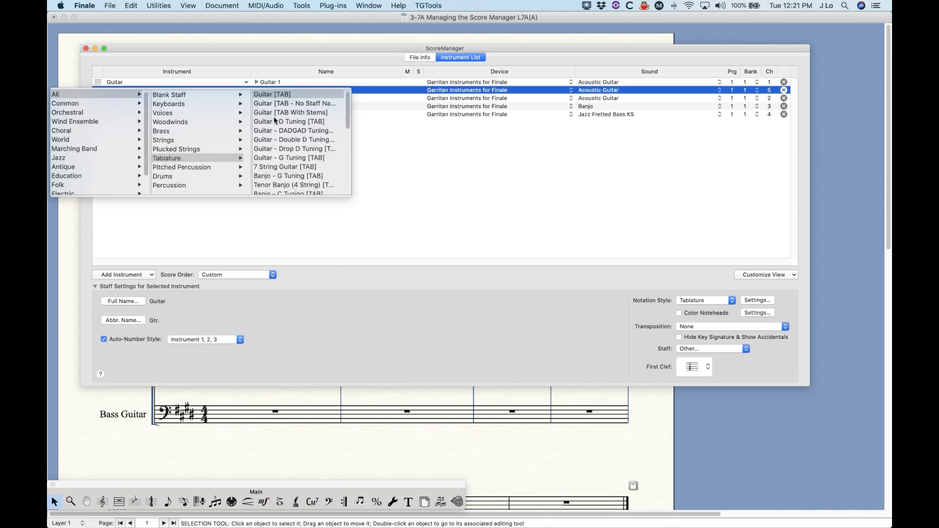
left_click(291, 121)
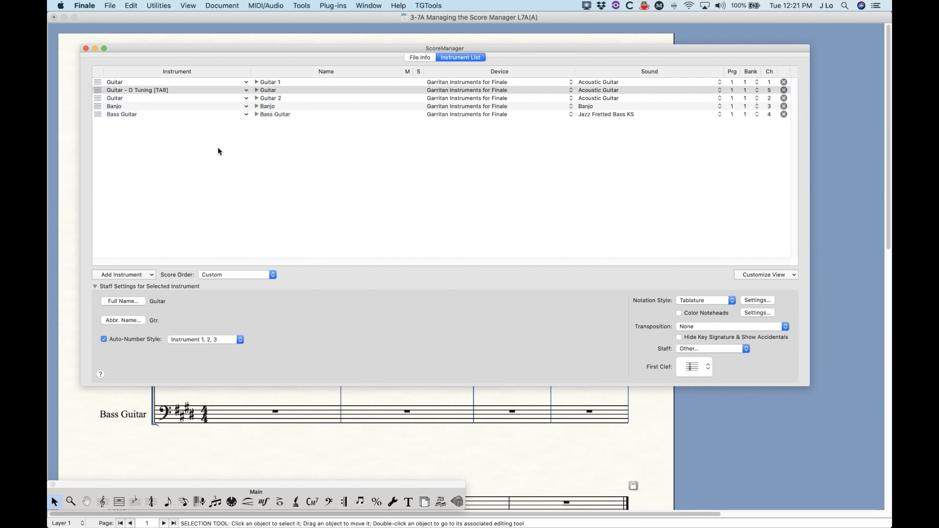
Change the guitar tablature instrument to 7 String Guitar [TAB] and check its staff in the score
left_click(113, 91)
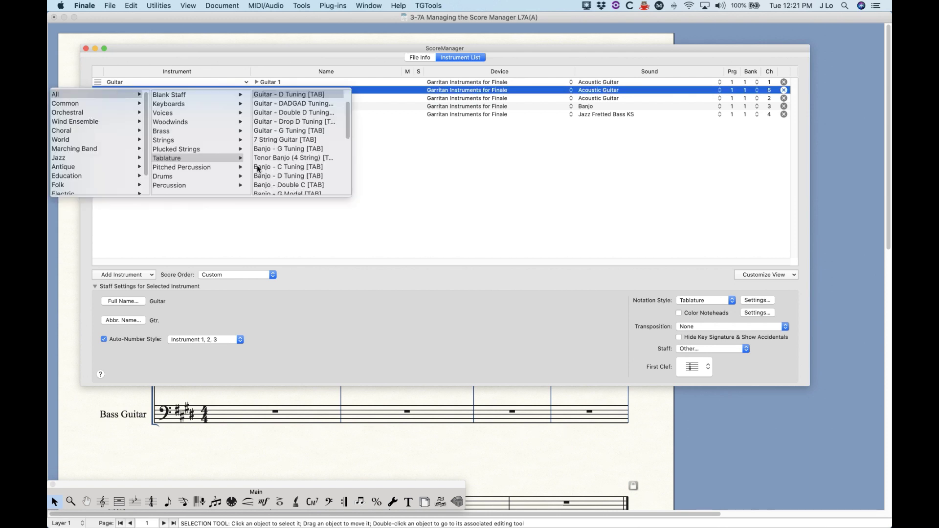
left_click(268, 141)
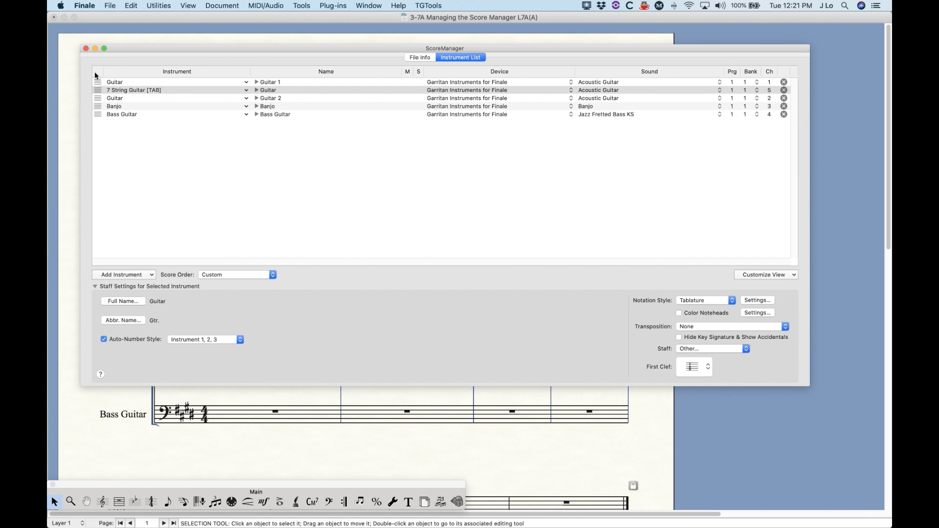
left_click_drag(140, 49, 417, 79)
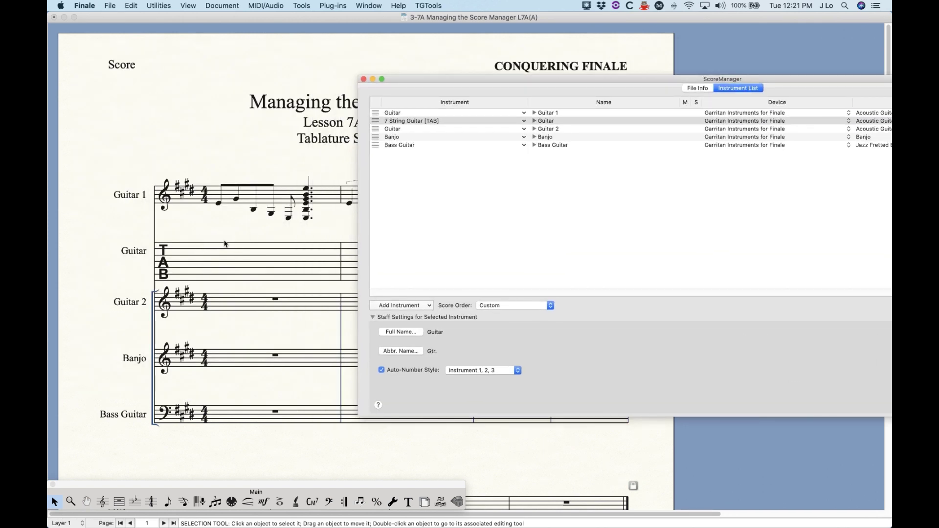
left_click_drag(443, 80, 162, 45)
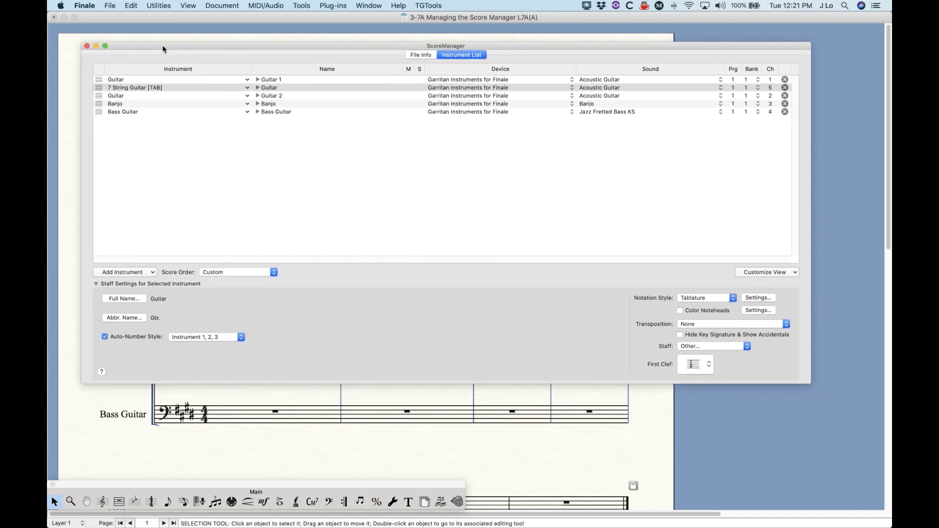
Change the Banjo instrument to Banjo - D Tuning [TAB] and check its staff in the score
left_click(113, 104)
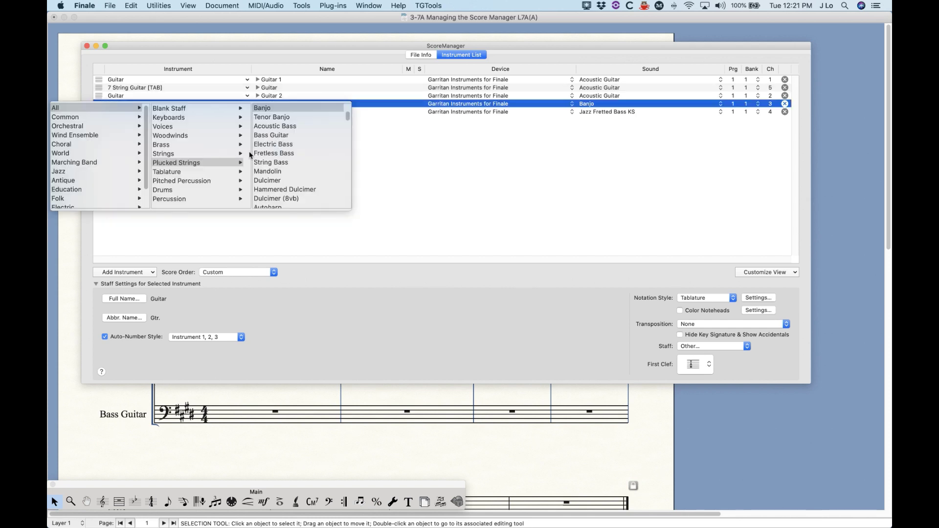
mouse_move(182, 171)
scroll(288, 162, "down", 3)
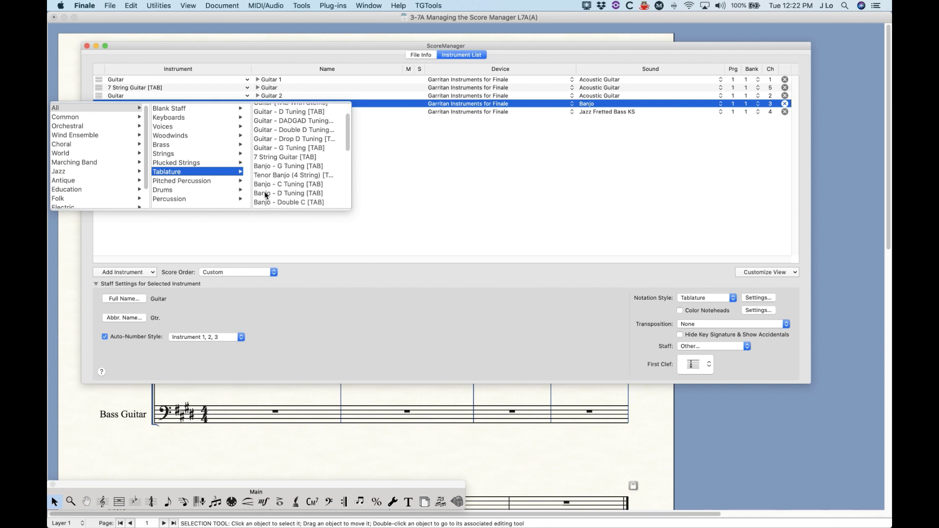
left_click(266, 193)
left_click_drag(179, 46, 495, 37)
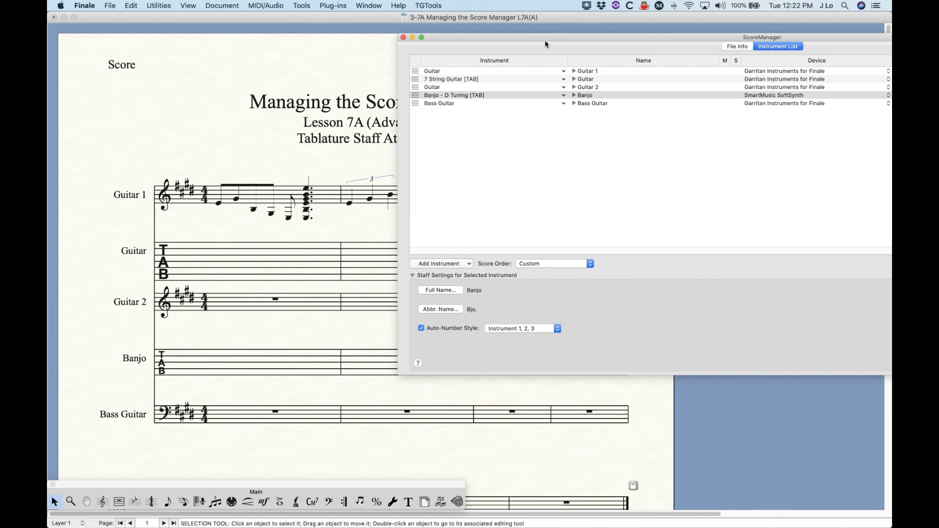
left_click_drag(522, 36, 118, 31)
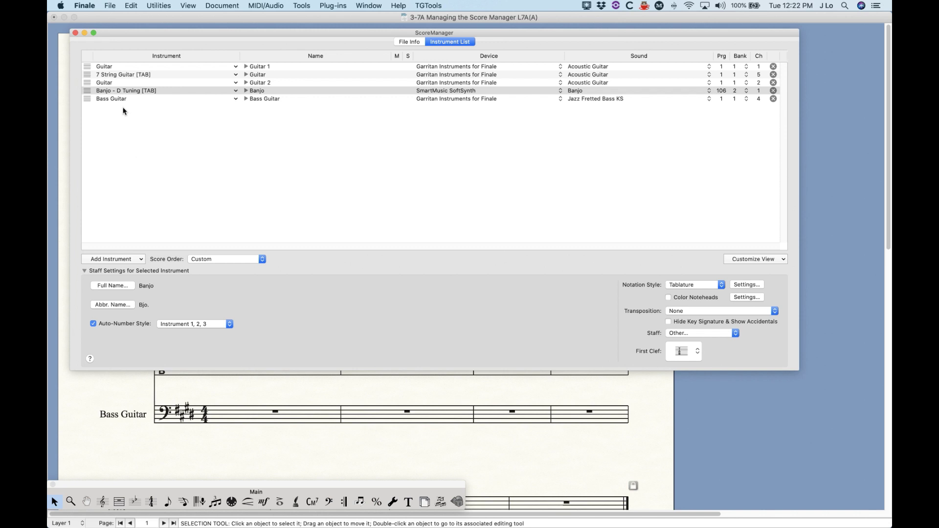
Review the 7 String Guitar's Tablature notation style and its Tablature Staff Attributes without changing them
left_click(88, 78)
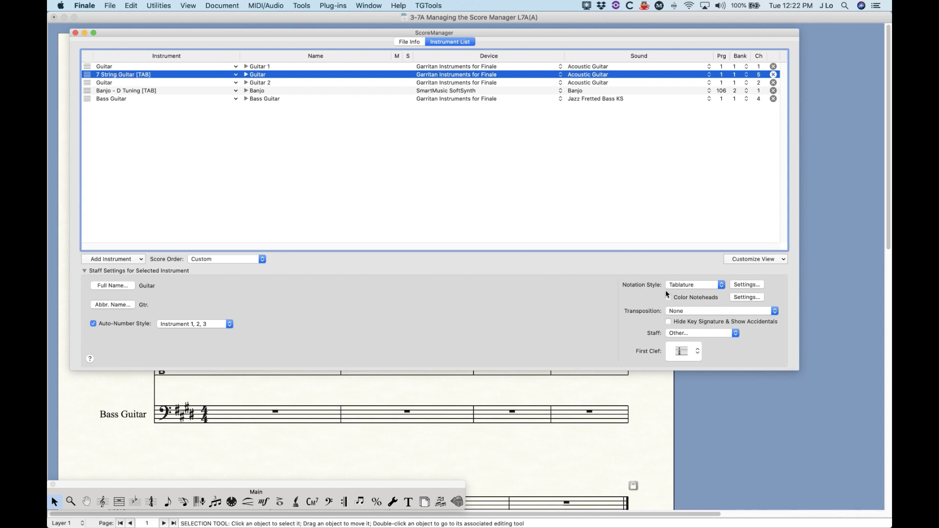
left_click(688, 286)
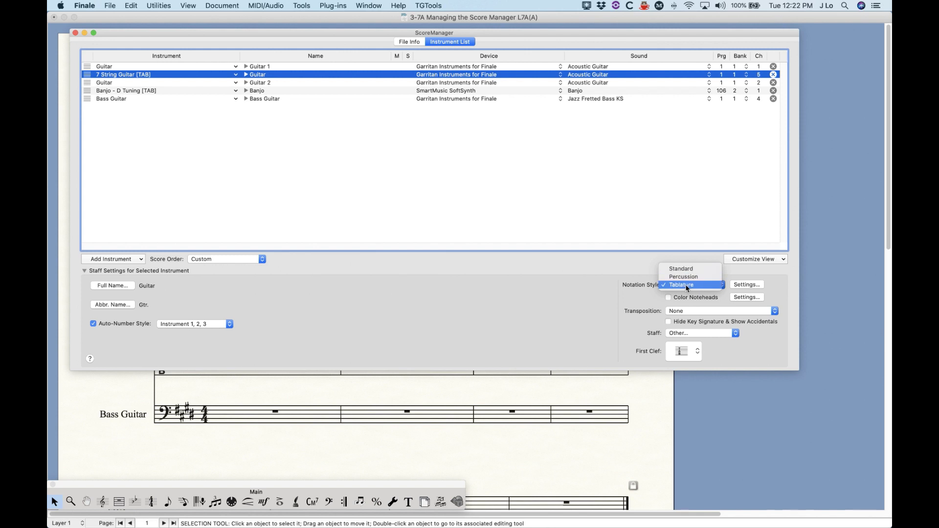
left_click(686, 286)
left_click(750, 286)
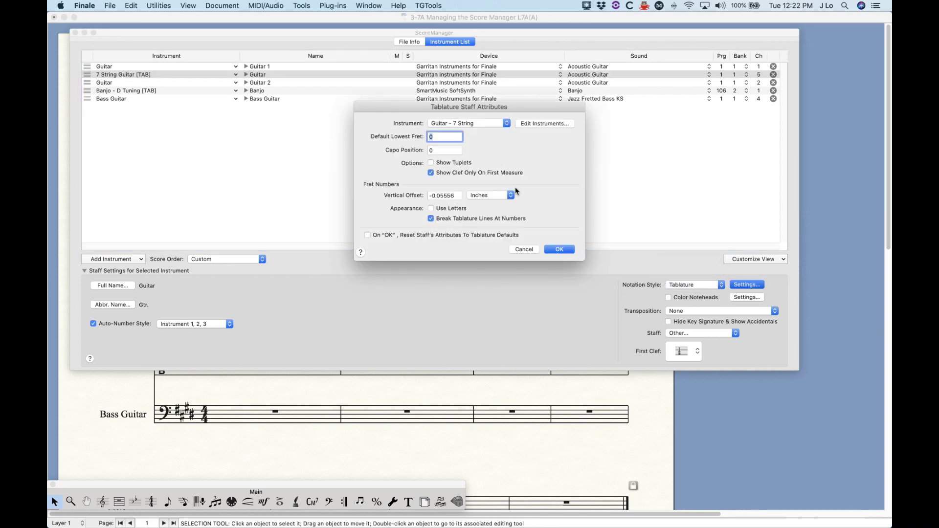
left_click(523, 250)
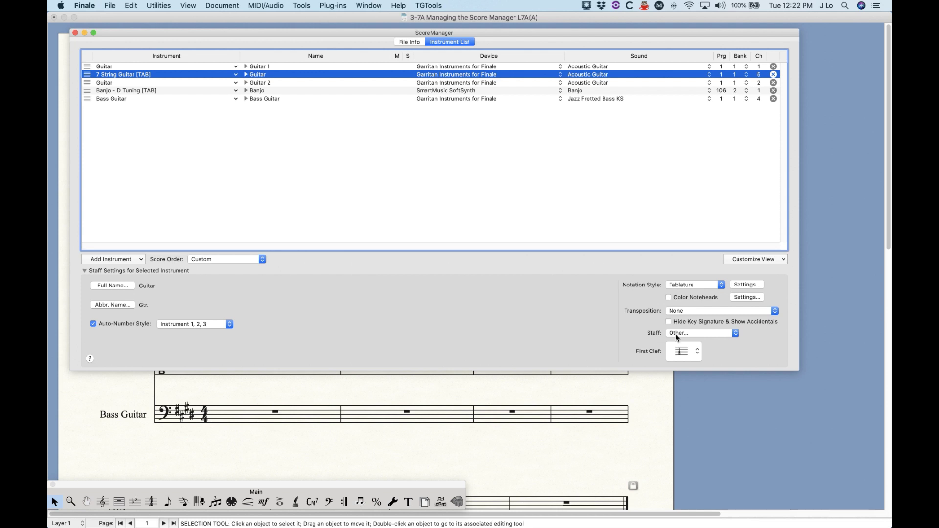
Examine the number of staff lines in the 7 String Guitar's Staff Setup
left_click(713, 335)
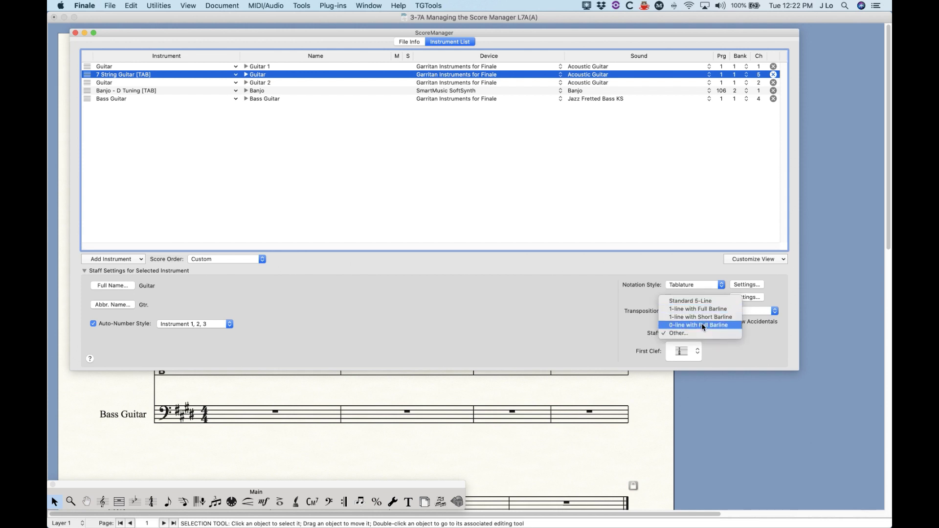
left_click(678, 333)
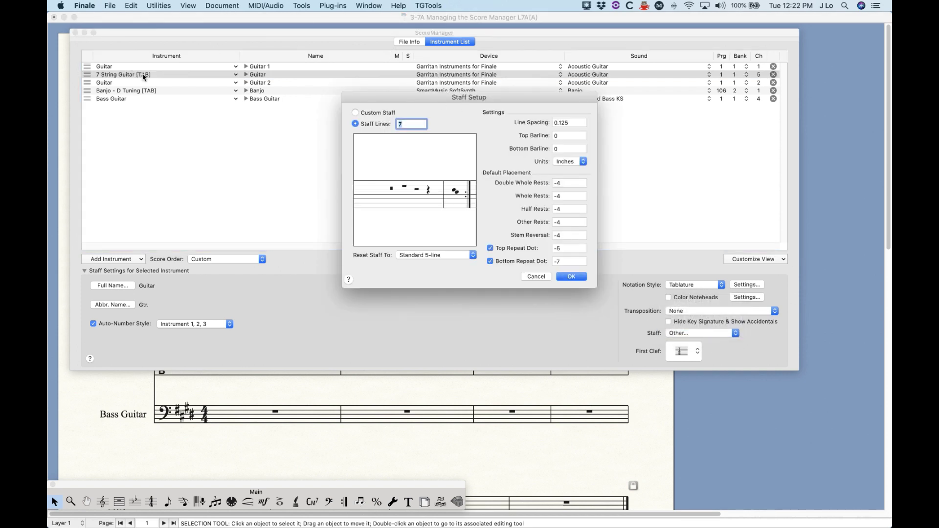
left_click_drag(416, 100, 365, 95)
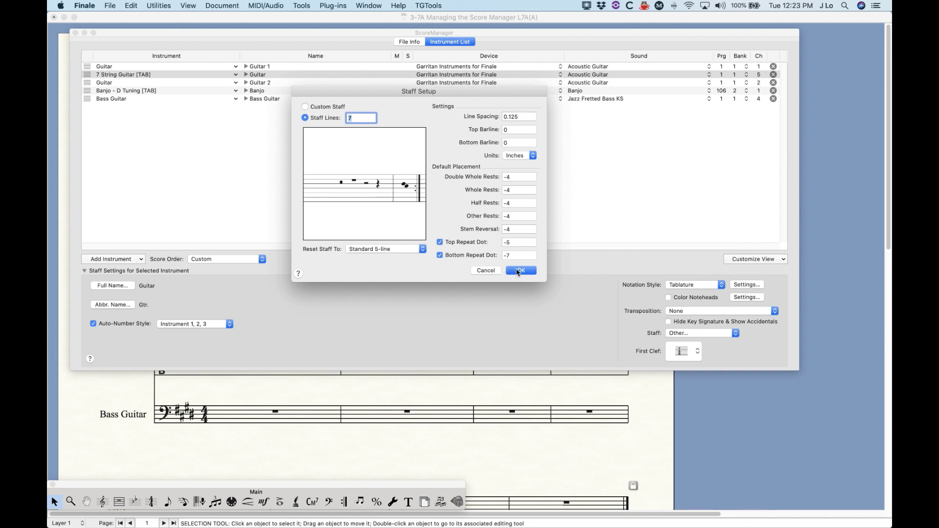
Change the 7 String Guitar back to Guitar [TAB] and check the staff lines in its Staff Setup
left_click(108, 75)
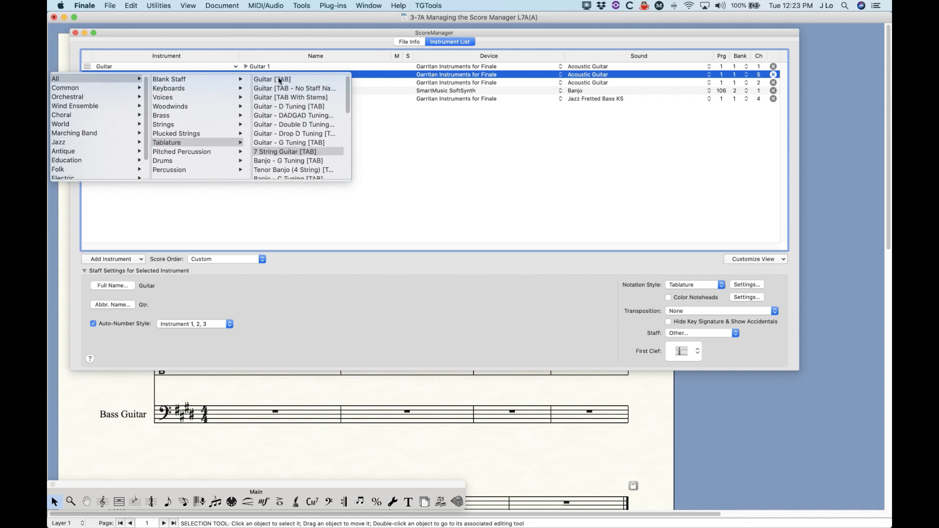
left_click(279, 80)
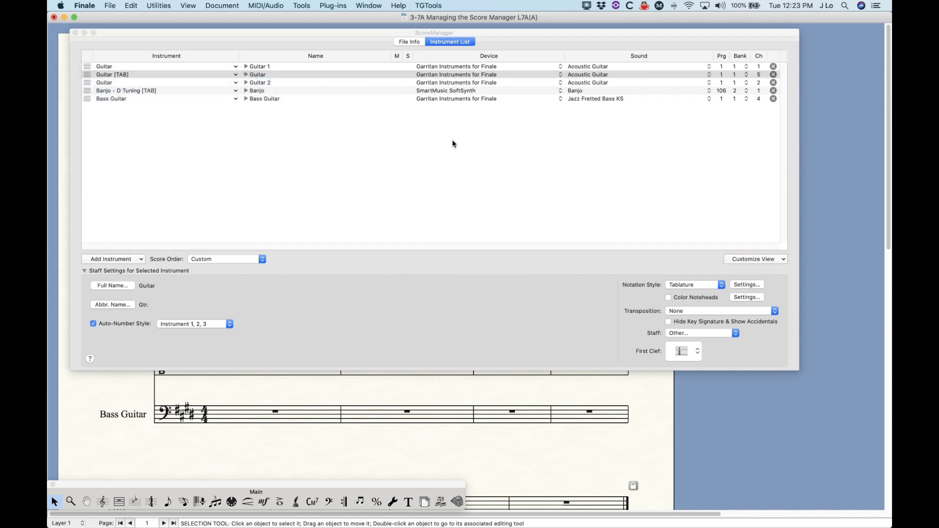
left_click(680, 332)
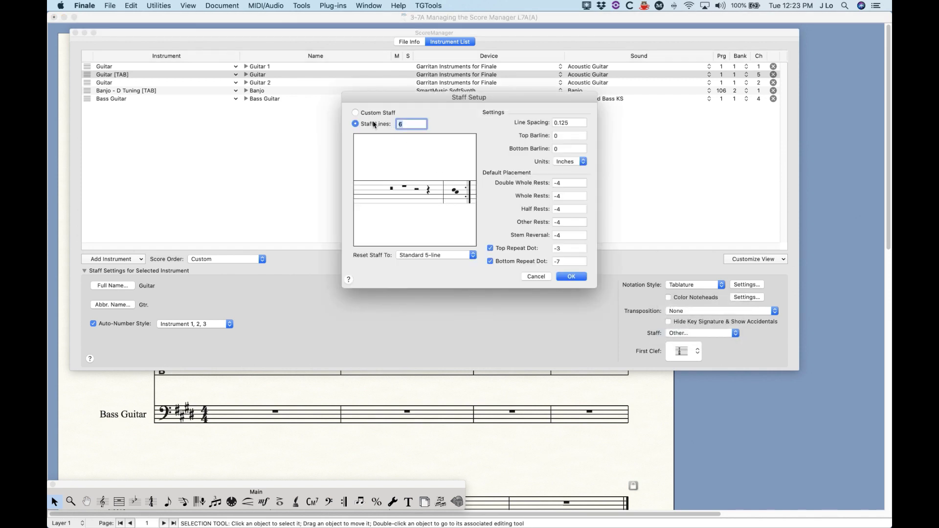
left_click(571, 277)
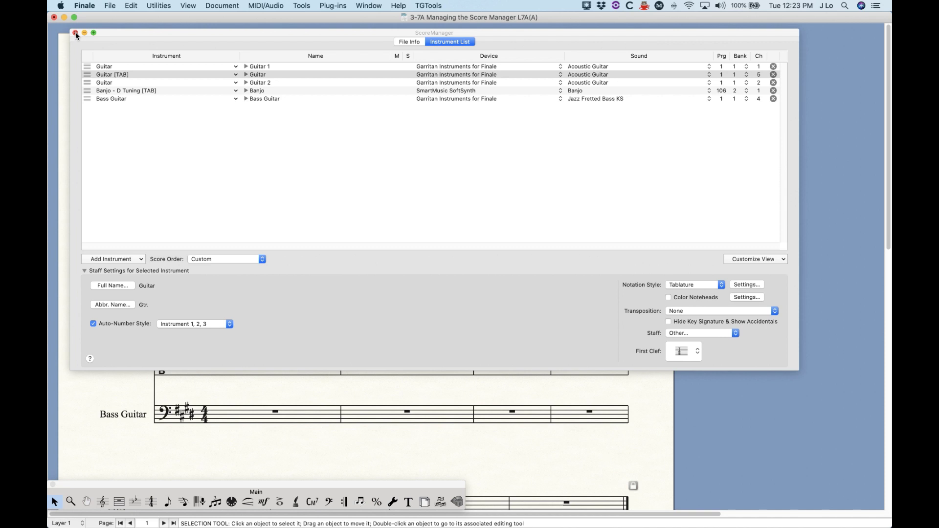
Review the Staff Attributes of the Guitar tablature staff in the score without changing them
left_click(76, 33)
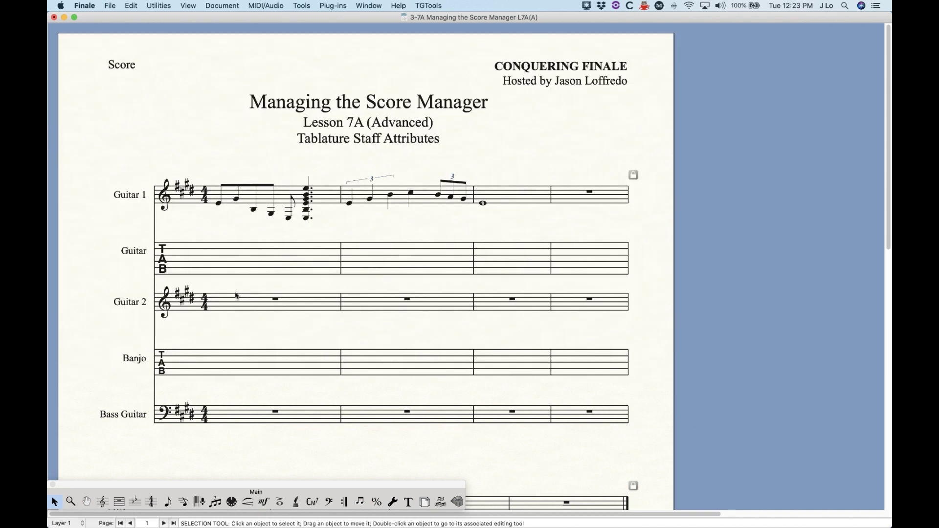
left_click(102, 502)
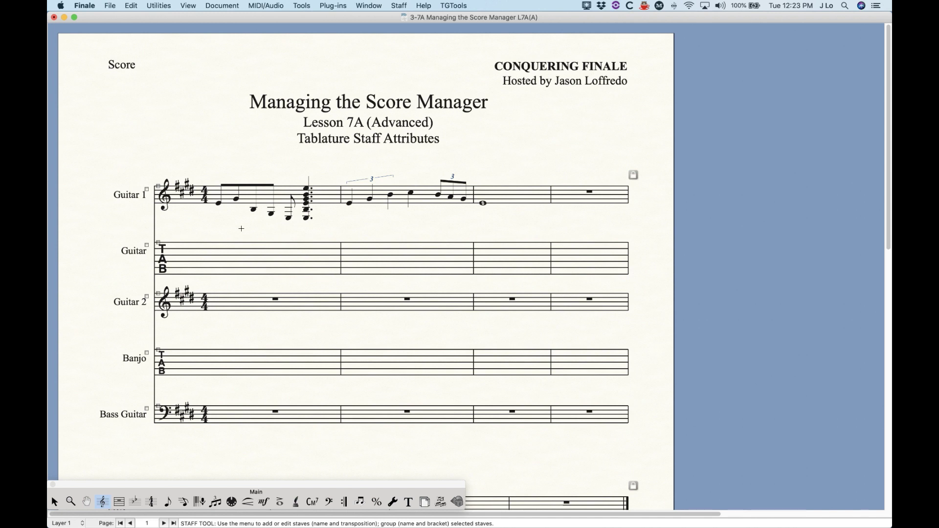
double_click(275, 261)
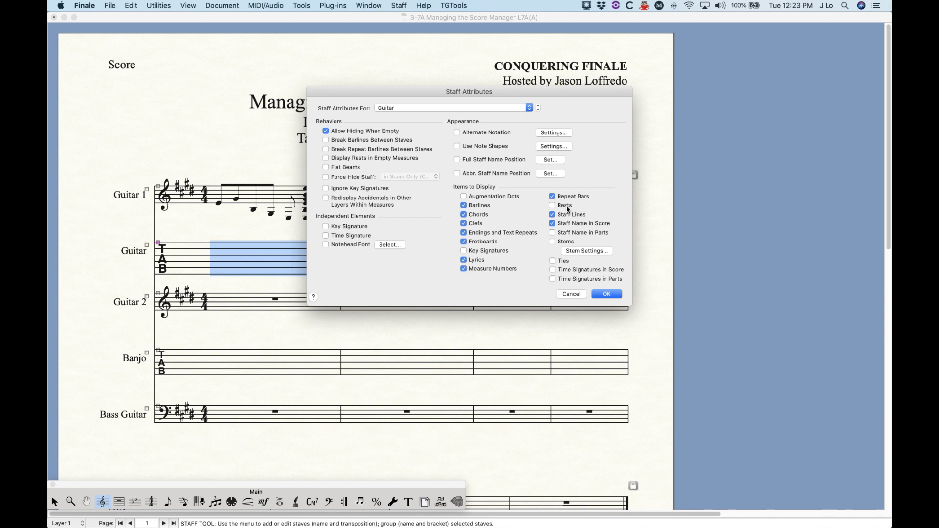
left_click(570, 294)
Change the Guitar [TAB] instrument to Guitar [TAB With Stems] in the Score Manager and return to the score
key("super+k")
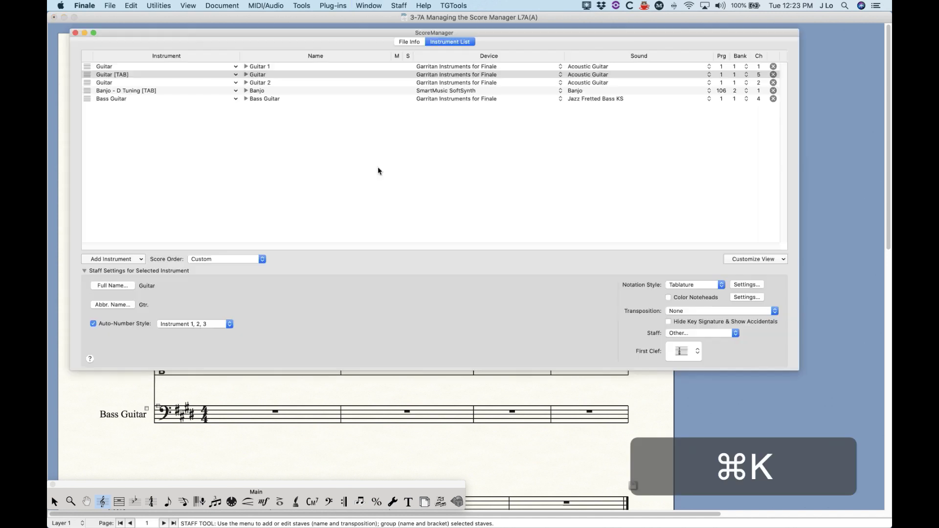
left_click(113, 77)
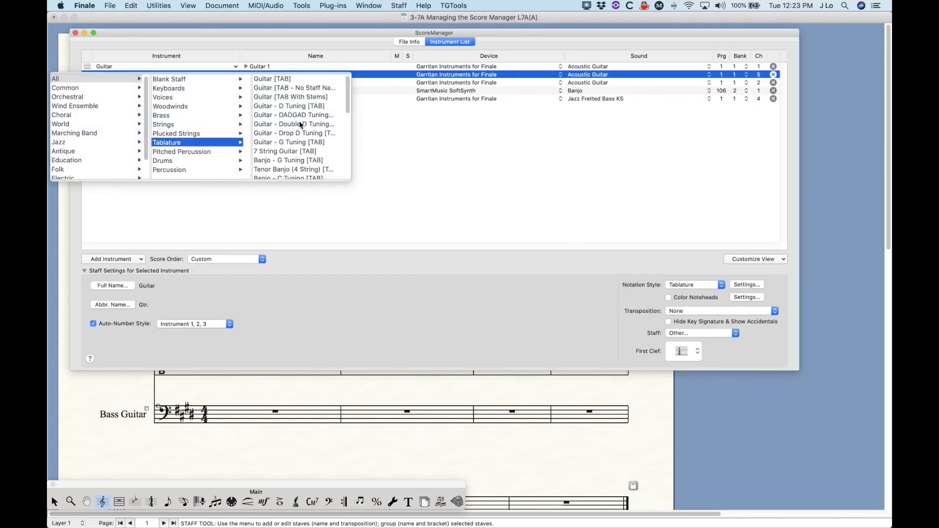
scroll(299, 97, "down", 10)
scroll(289, 119, "up", 10)
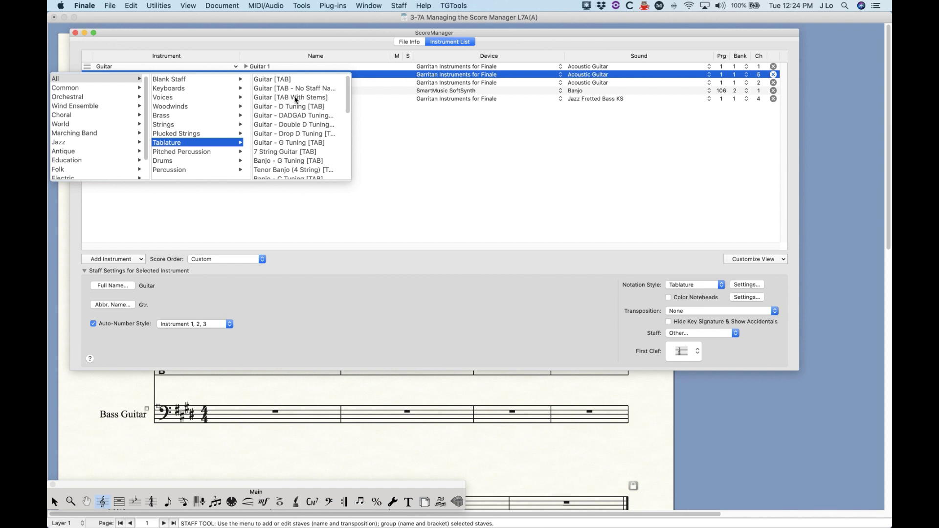
left_click(295, 98)
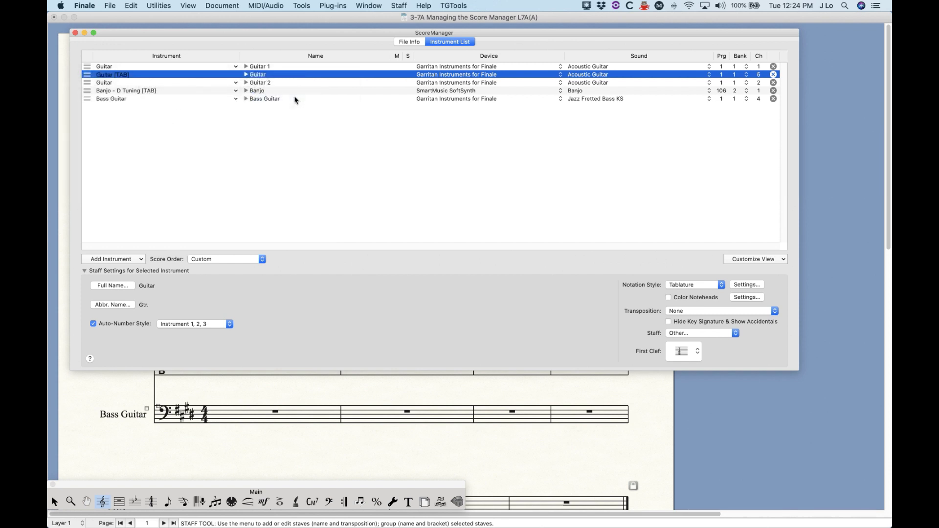
left_click(75, 33)
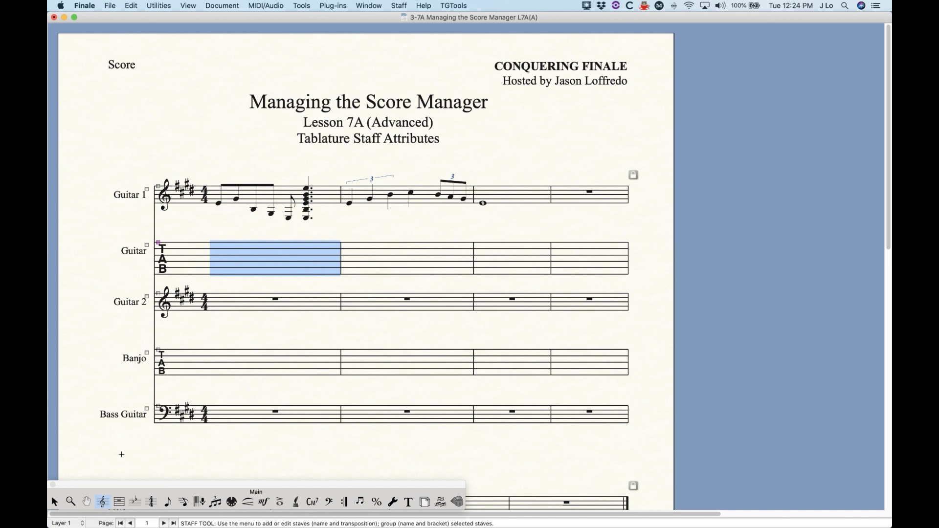
Copy the first measure of Guitar 1 and paste it into the Guitar tablature staff with the staff's default lowest fret
left_click(54, 501)
left_click(288, 202)
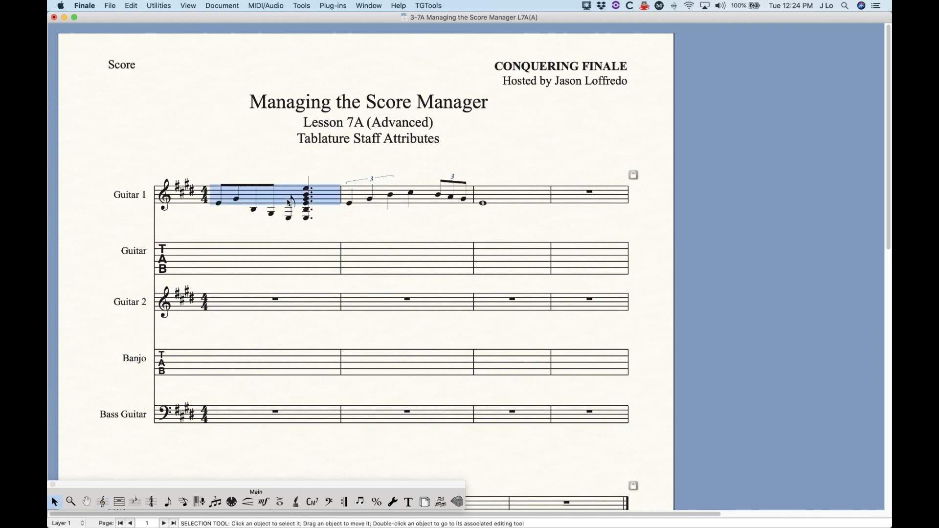
key("super+c")
left_click(279, 259)
key("super+v")
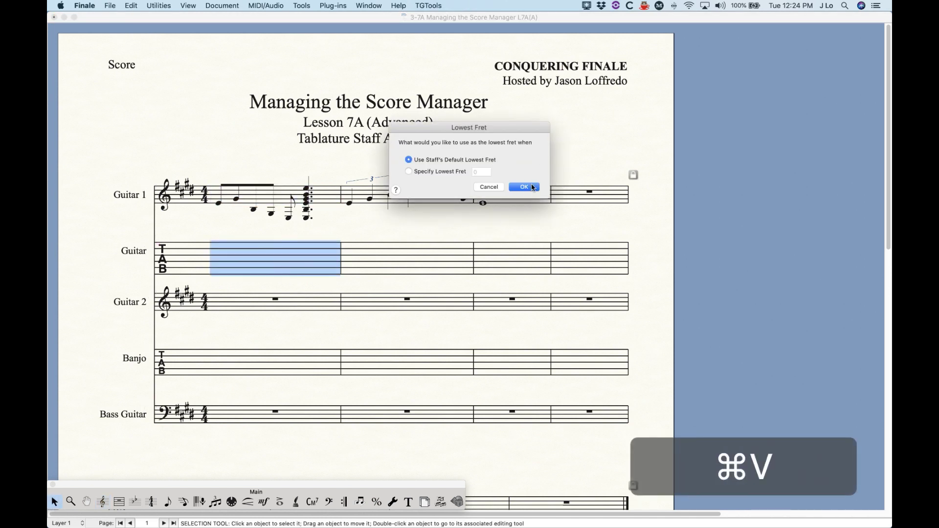
left_click(523, 187)
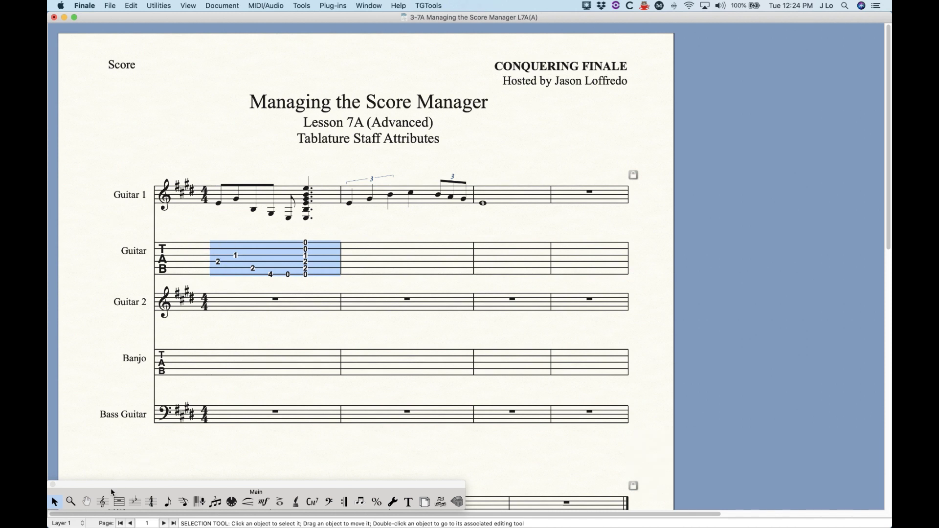
Turn on the display of stems in the Guitar tablature staff's Staff Attributes and undo the change
left_click(102, 501)
left_click(282, 253)
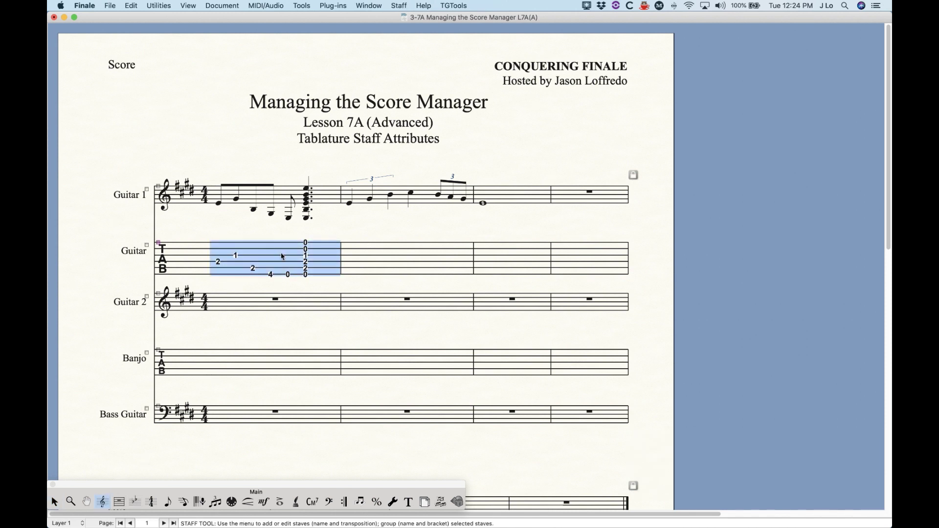
double_click(282, 255)
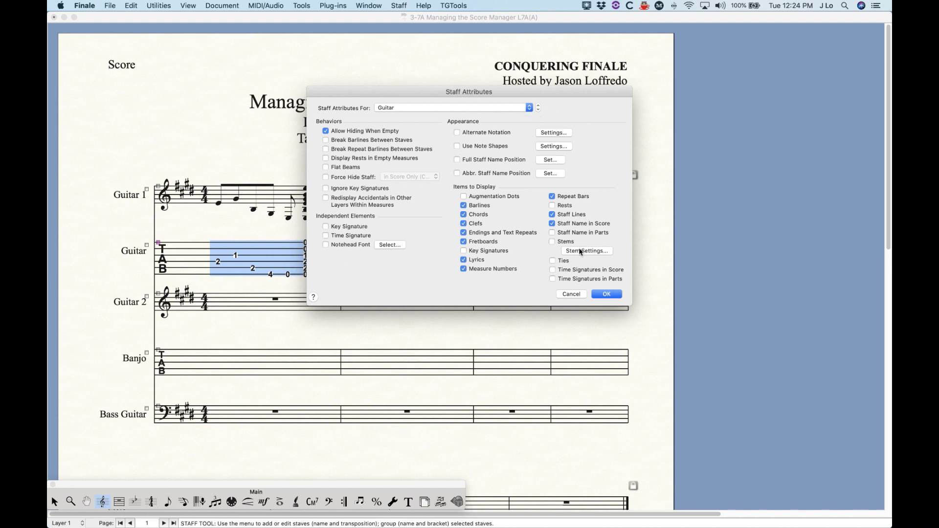
left_click(568, 243)
key("Return")
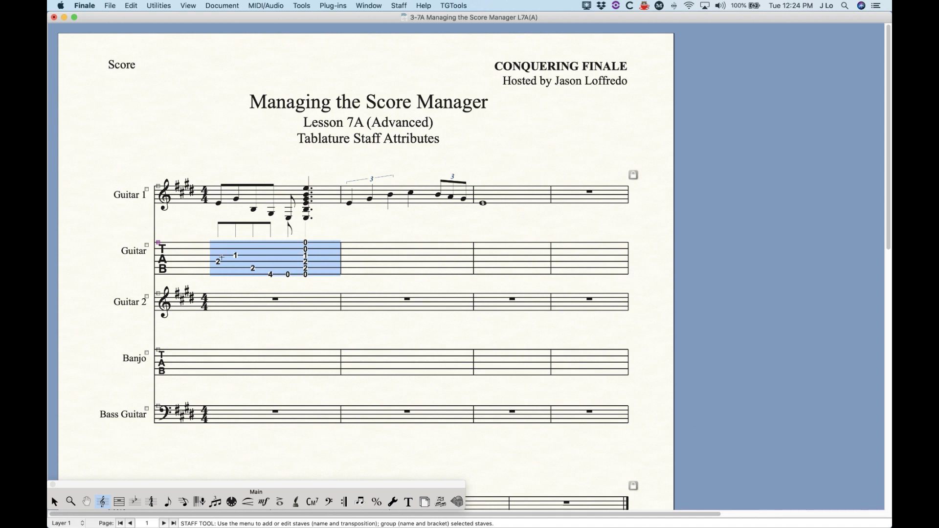
key("super+z")
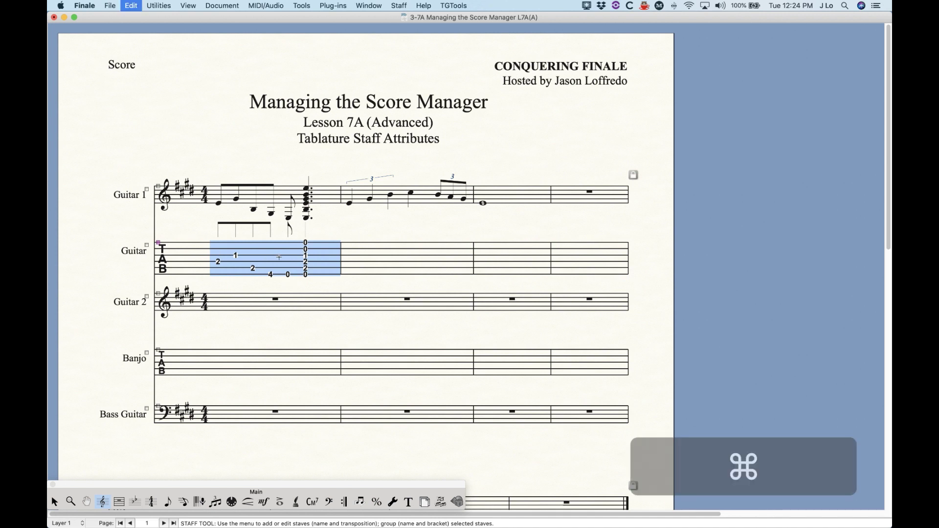
Change the Guitar tablature staff's instrument back to Guitar [TAB] in the Score Manager
key("super")
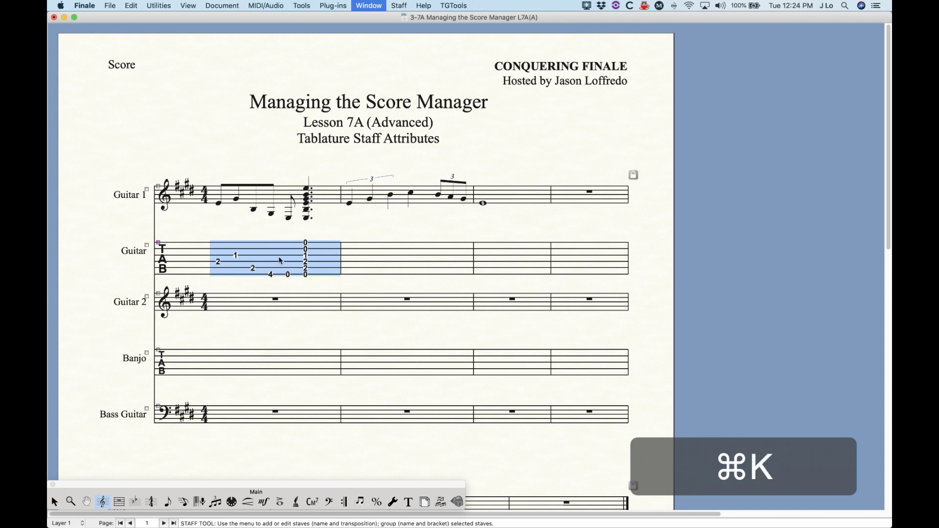
key("super+k")
left_click(109, 77)
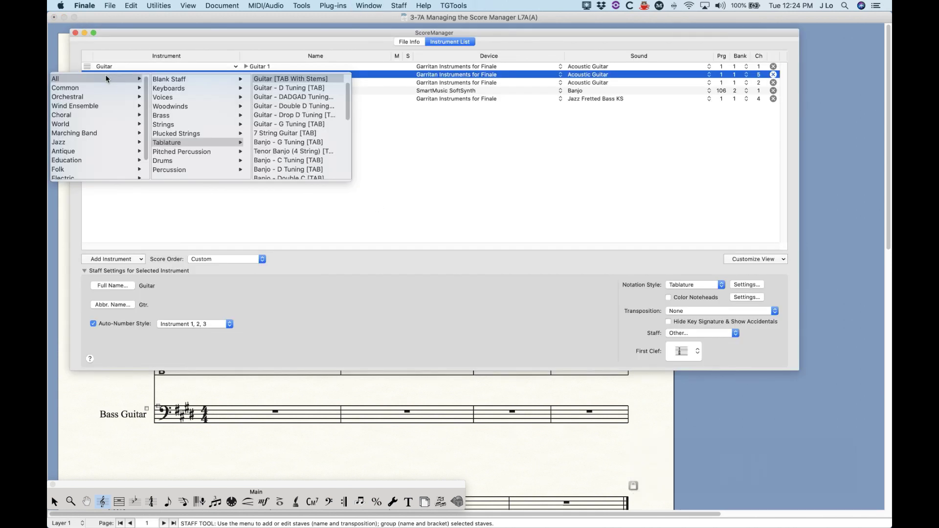
left_click(283, 79)
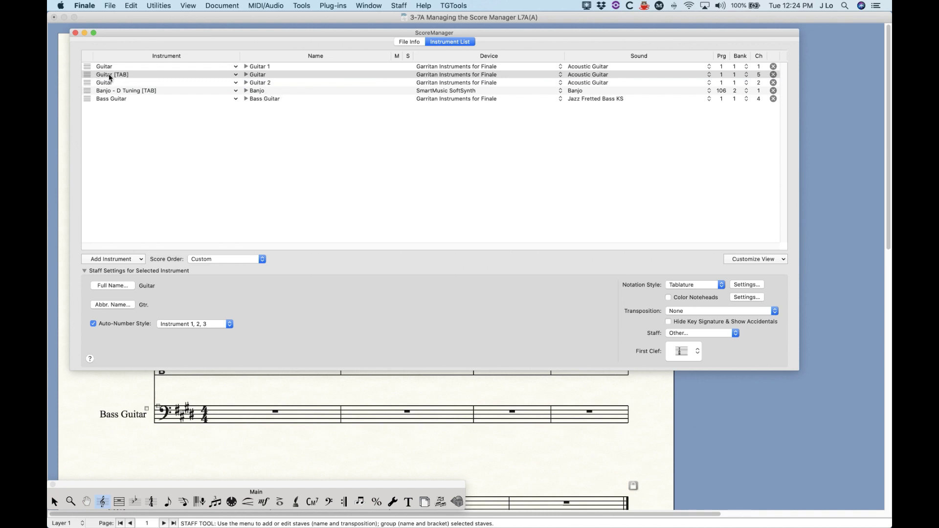
Browse the available tablature instruments for the Guitar [TAB] staff without changing it and close the Score Manager
left_click(108, 78)
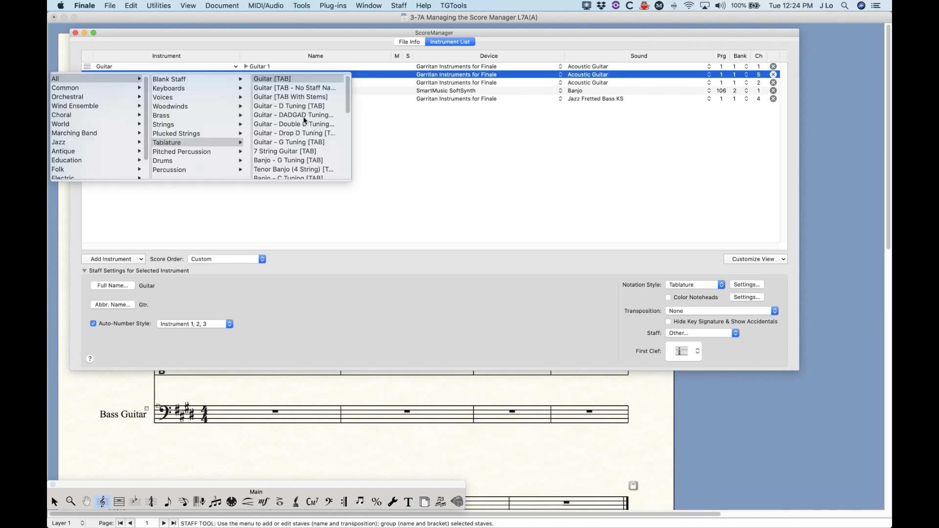
scroll(304, 119, "down", 5)
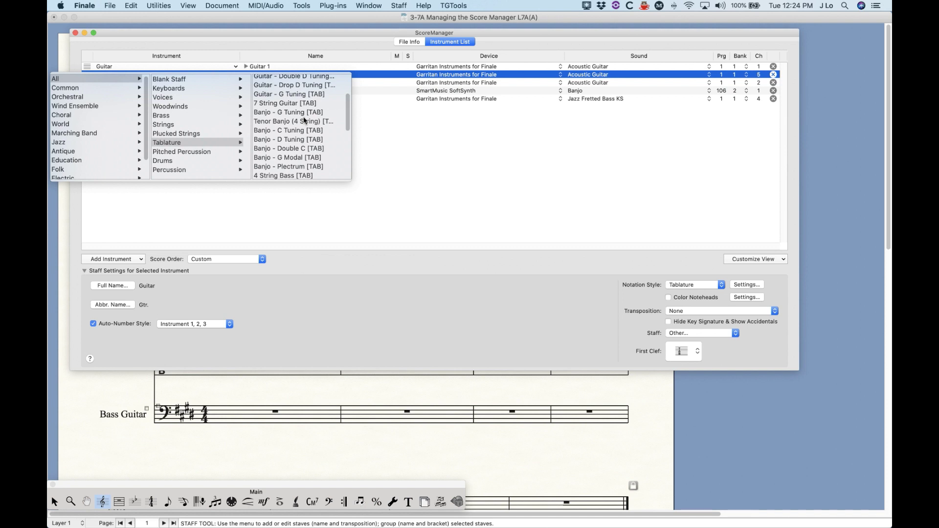
scroll(296, 125, "down", 10)
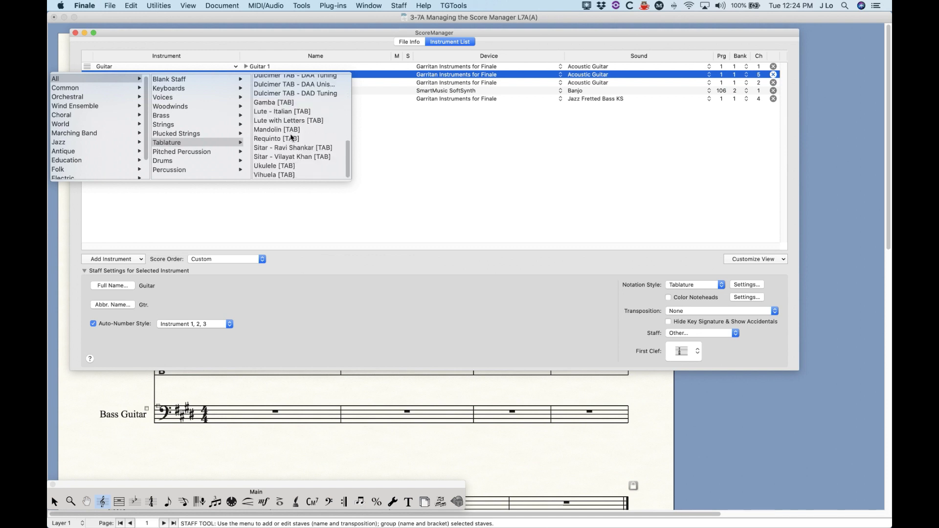
scroll(296, 125, "up", 15)
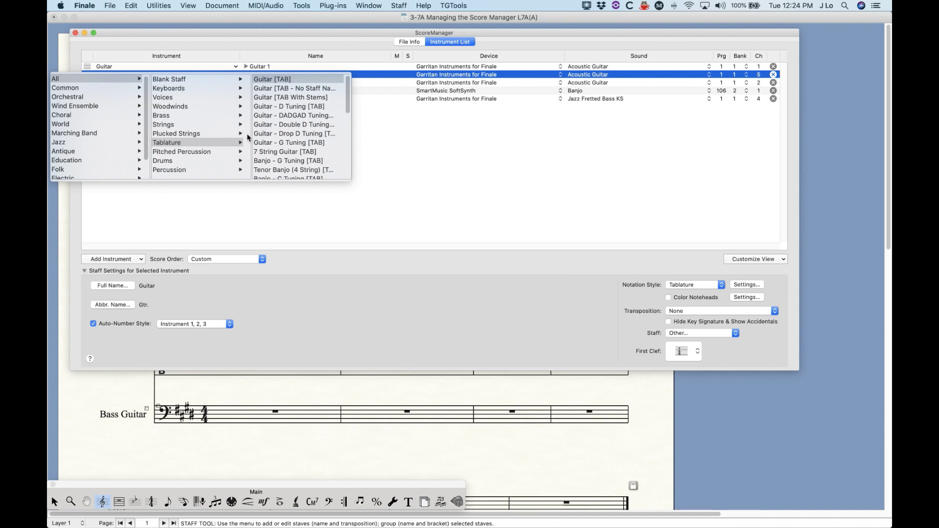
key("Return")
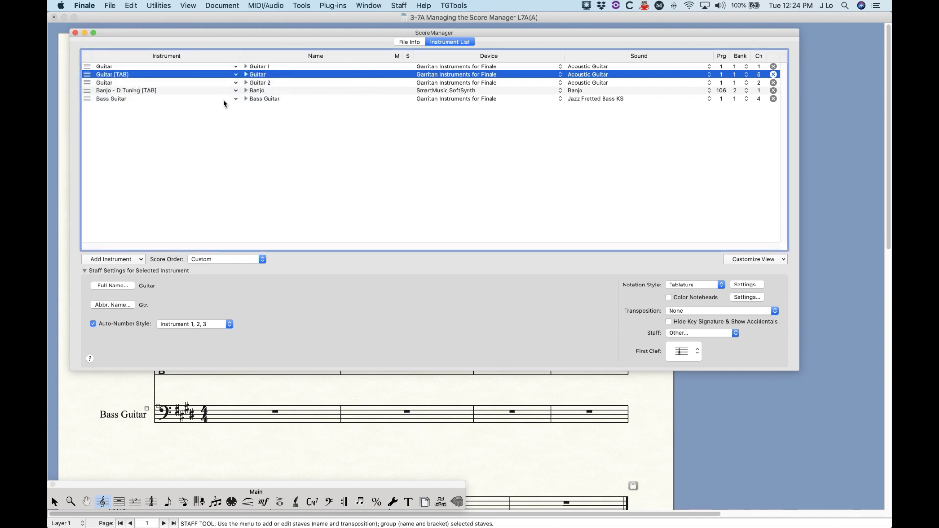
left_click(75, 32)
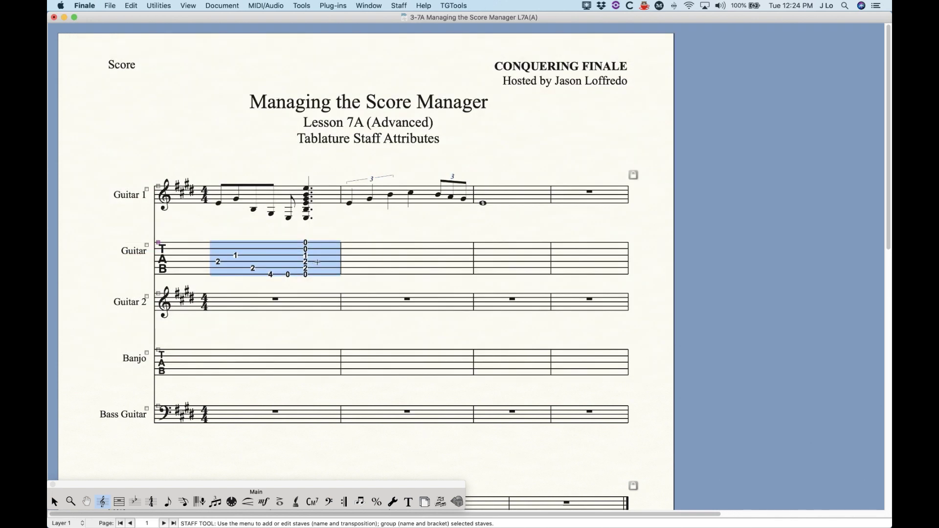
Clear the Guitar tablature's first measure and copy Guitar 1's first measure onto it directly, using the staff's default lowest fret
key("BackSpace")
left_click(53, 501)
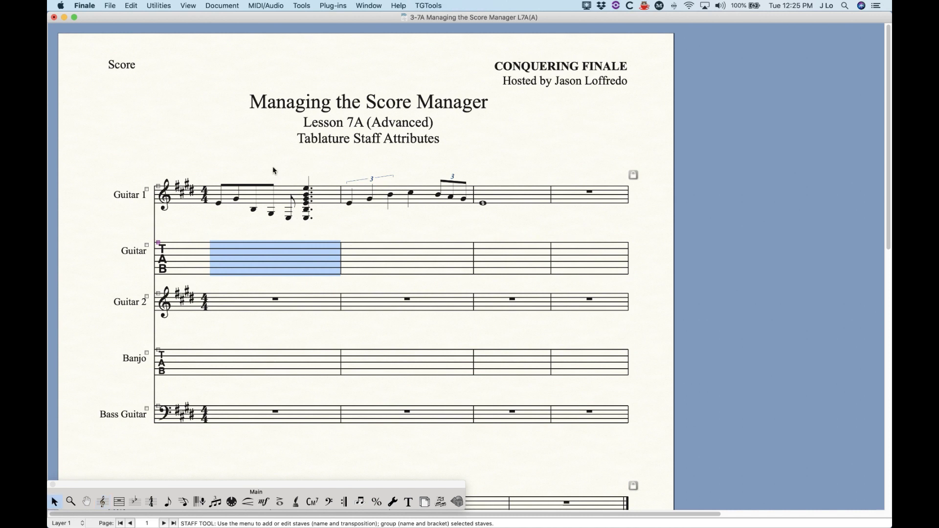
left_click(284, 196)
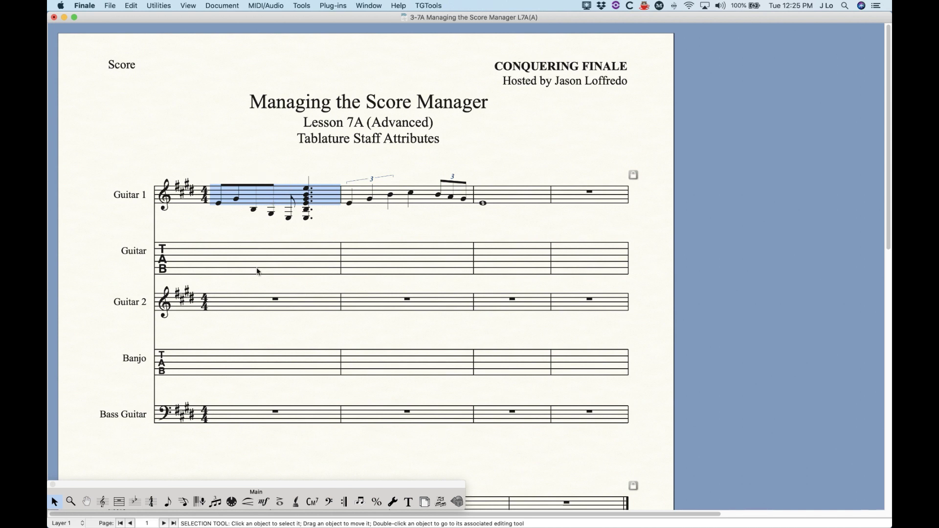
left_click_drag(287, 198, 211, 262)
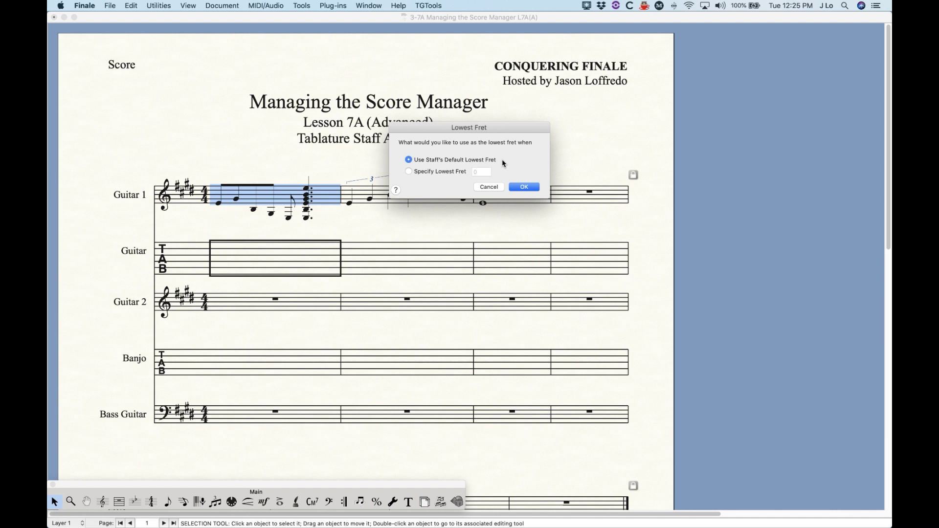
left_click(523, 187)
left_click(343, 234)
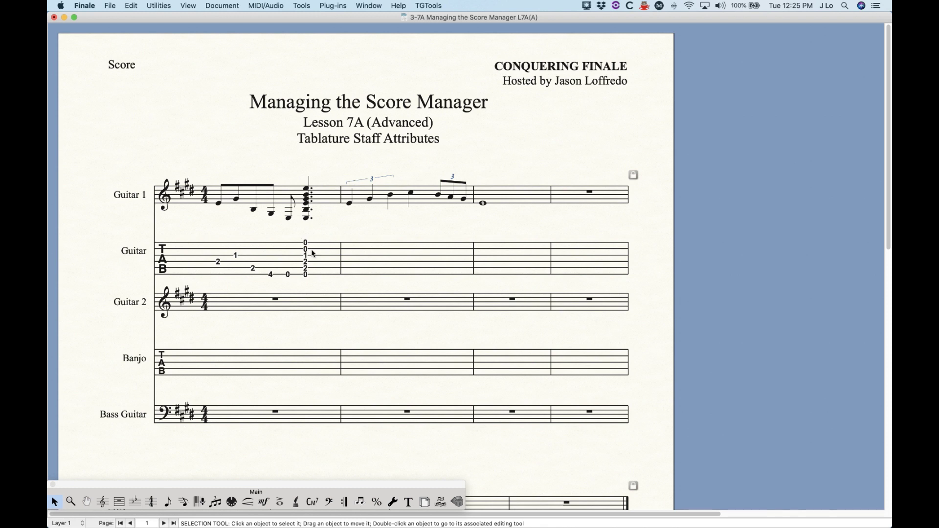
Replace the Guitar tablature's first measure with a pasted copy of Guitar 1's first measure, specifying 2 as the lowest fret
left_click(296, 264)
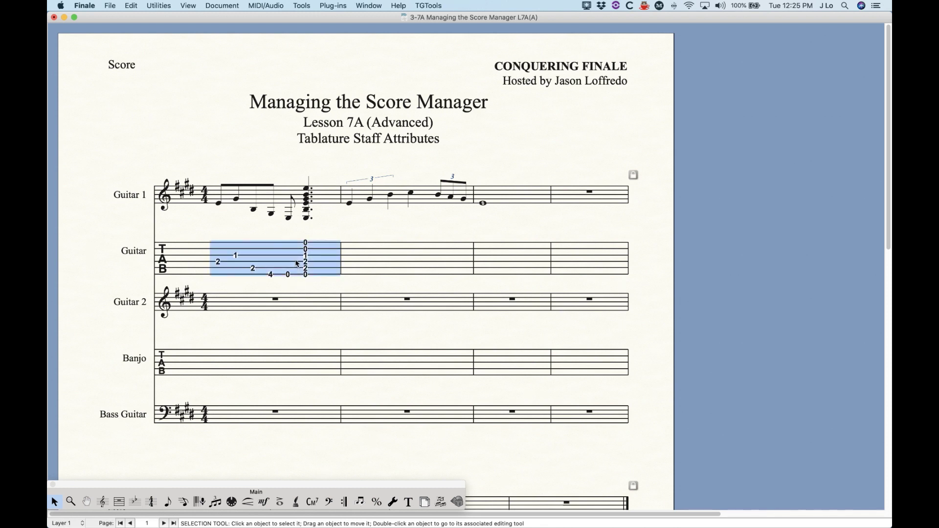
key("BackSpace")
left_click(298, 196)
key("cmd+c")
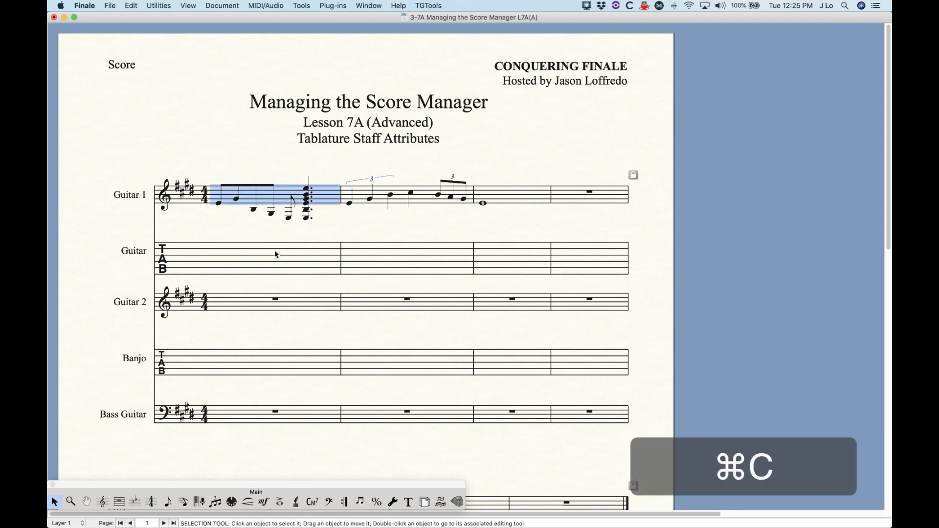
left_click(275, 255)
key("cmd+v")
left_click(408, 171)
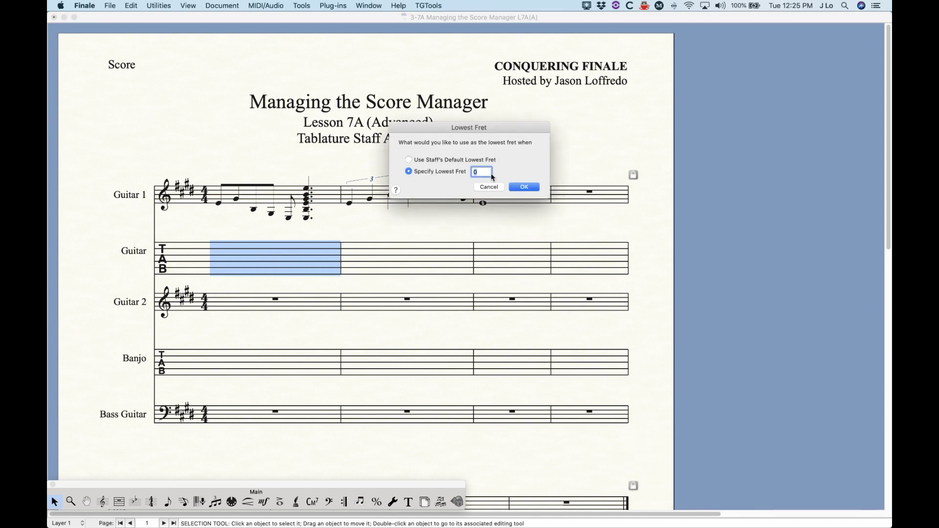
type("2")
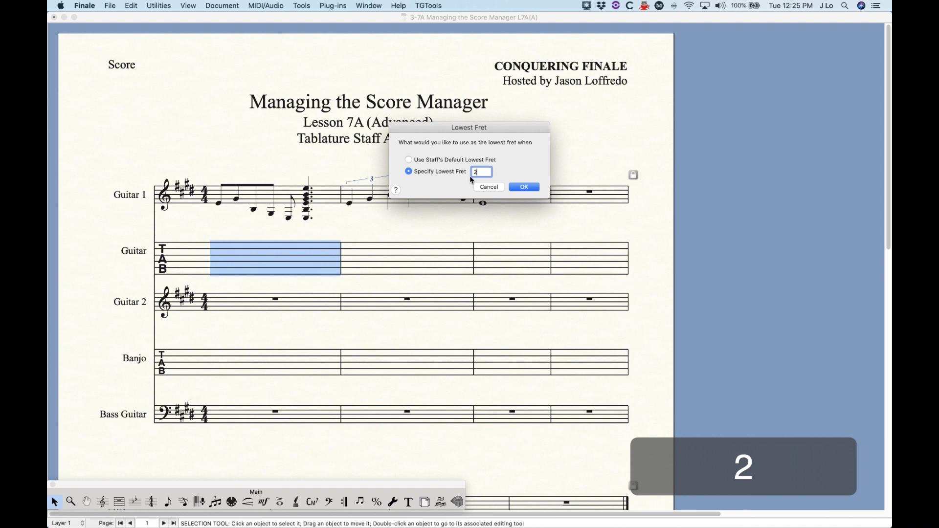
left_click(525, 188)
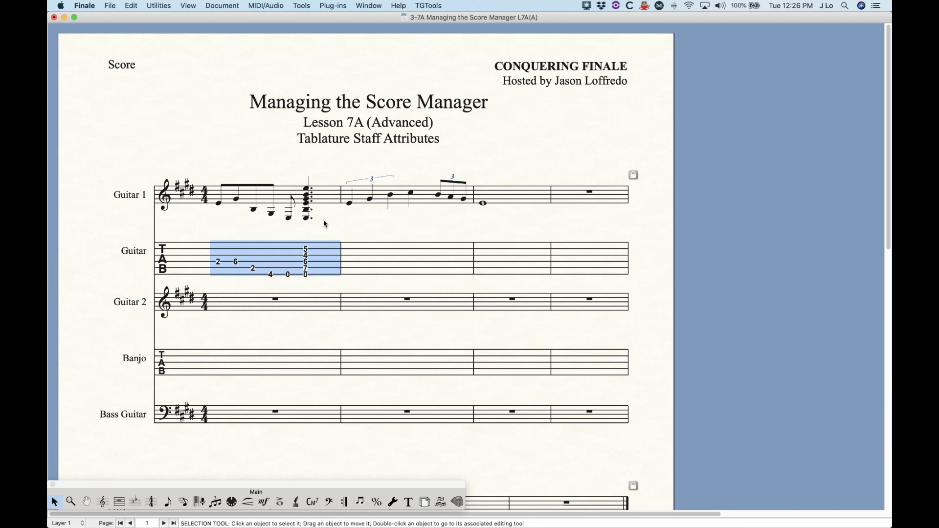
Replace the Guitar tablature's first measure with a pasted copy of Guitar 1's first measure, specifying 0 as the lowest fret
key("BackSpace")
left_click(285, 196)
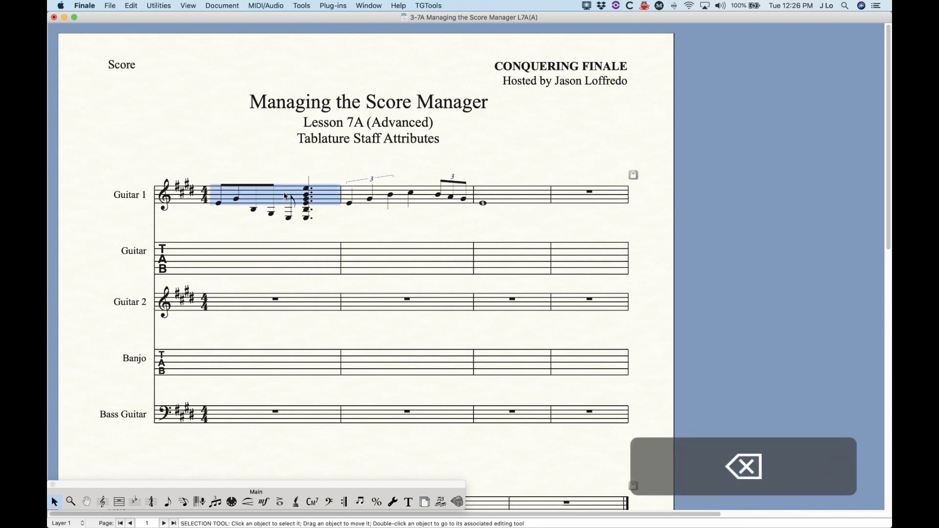
key("super+c")
left_click(282, 264)
key("super+v")
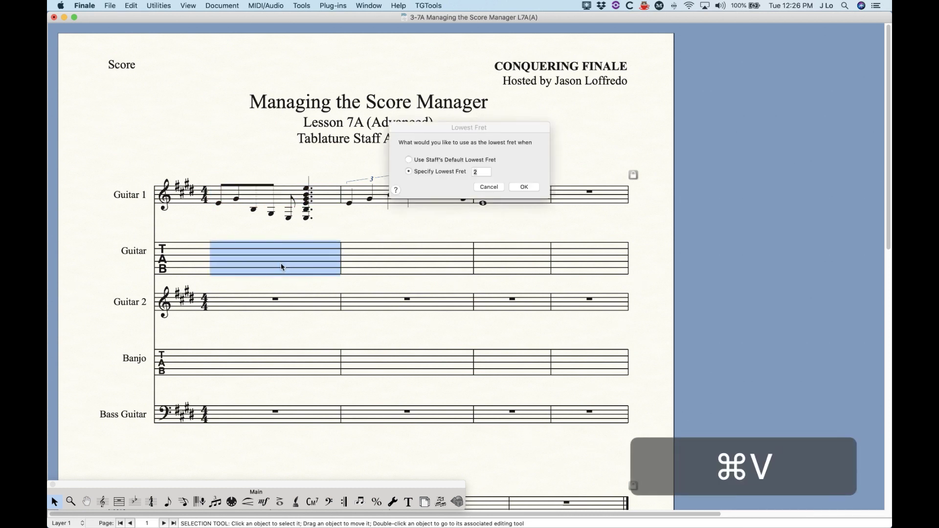
type("0")
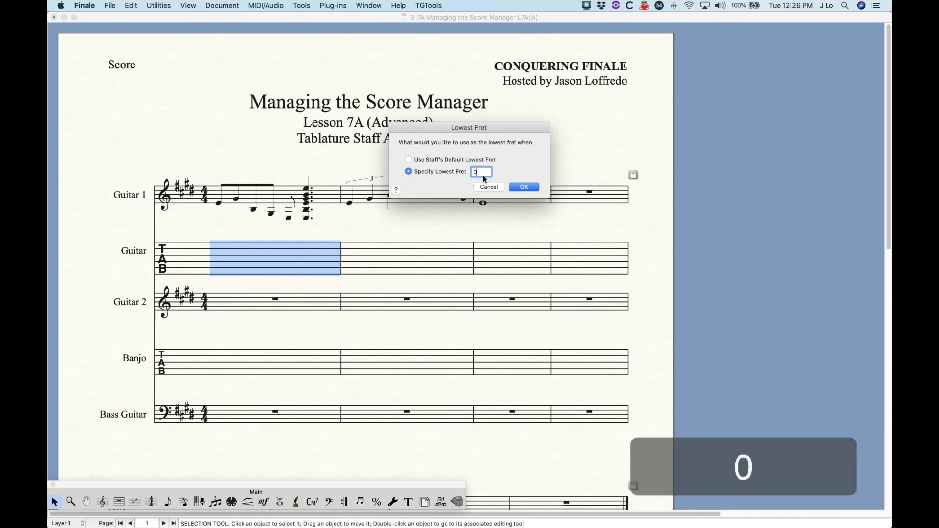
left_click(524, 187)
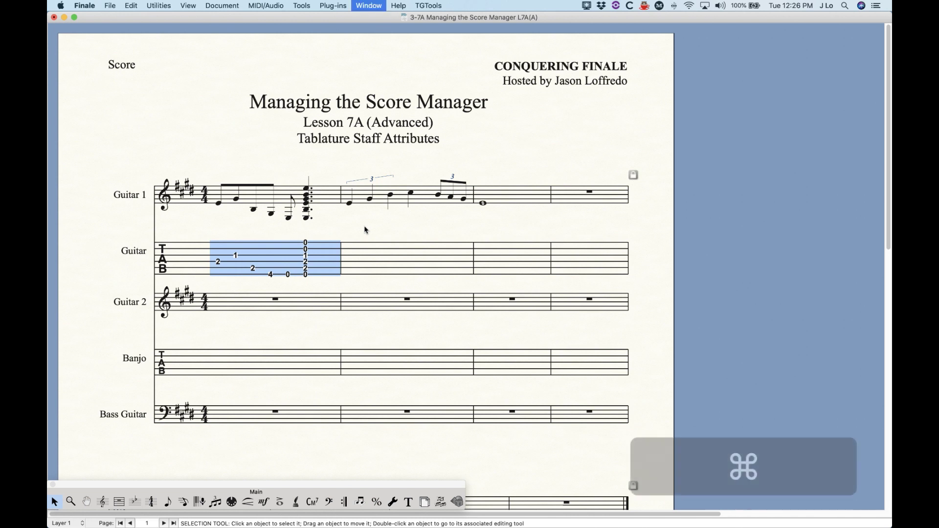
Open the Score Manager and look through the tablature instruments available for the Guitar [TAB] staff, keeping its current instrument
key("super+k")
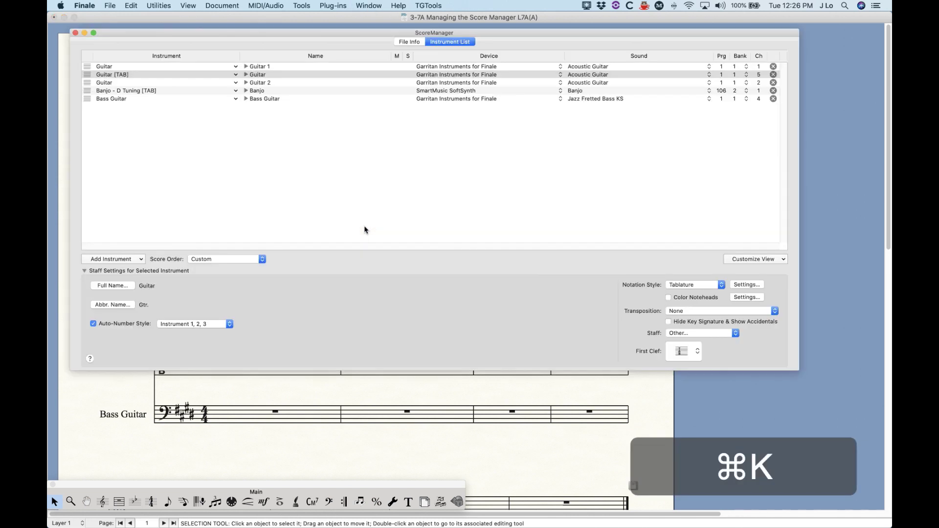
left_click(85, 74)
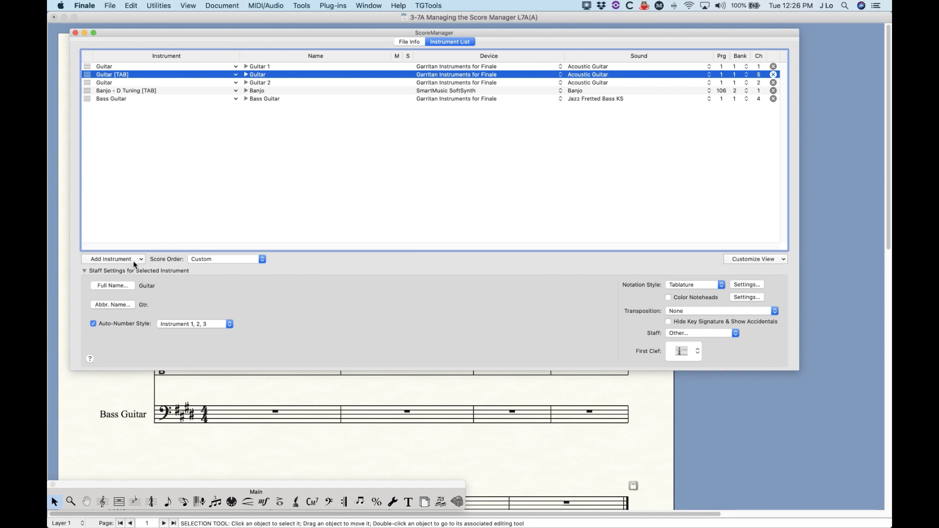
left_click(117, 74)
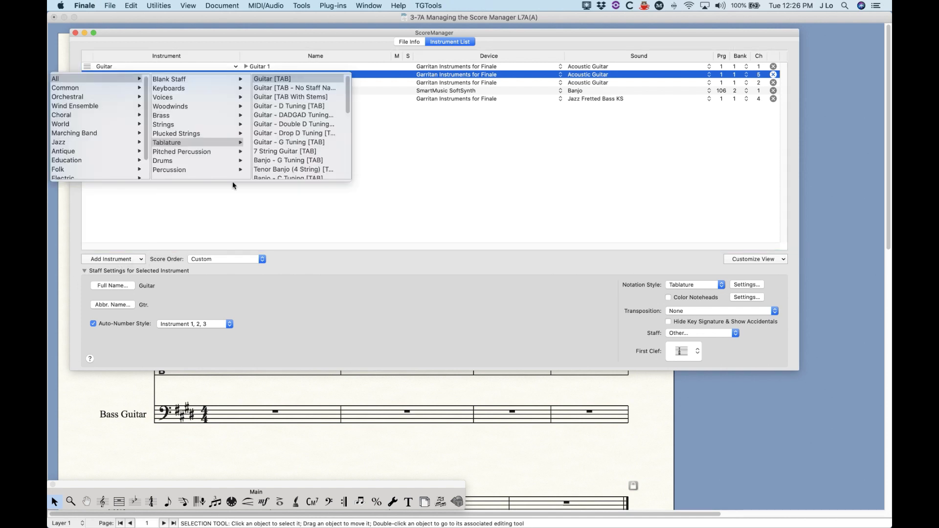
left_click(360, 190)
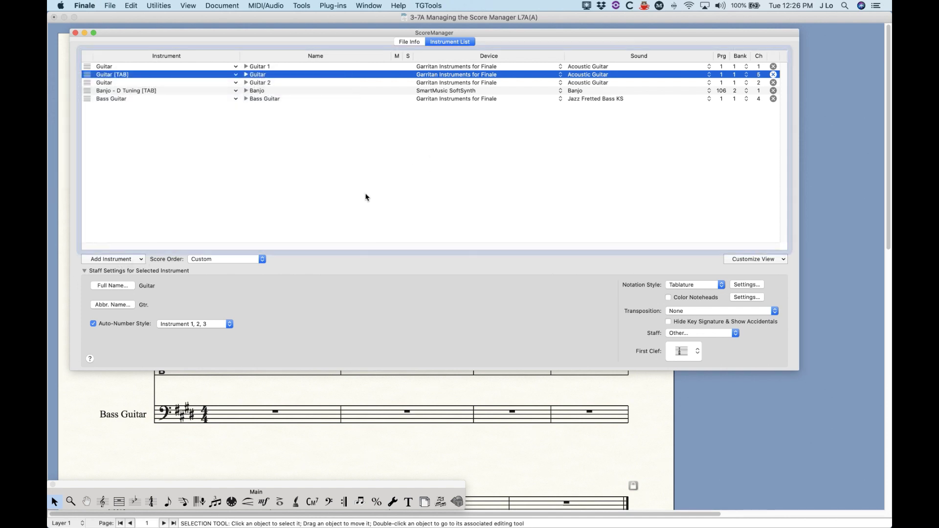
Change Guitar 2's notation style to Tablature for Standard Guitar, without resetting the staff's attributes to tablature defaults
left_click(89, 84)
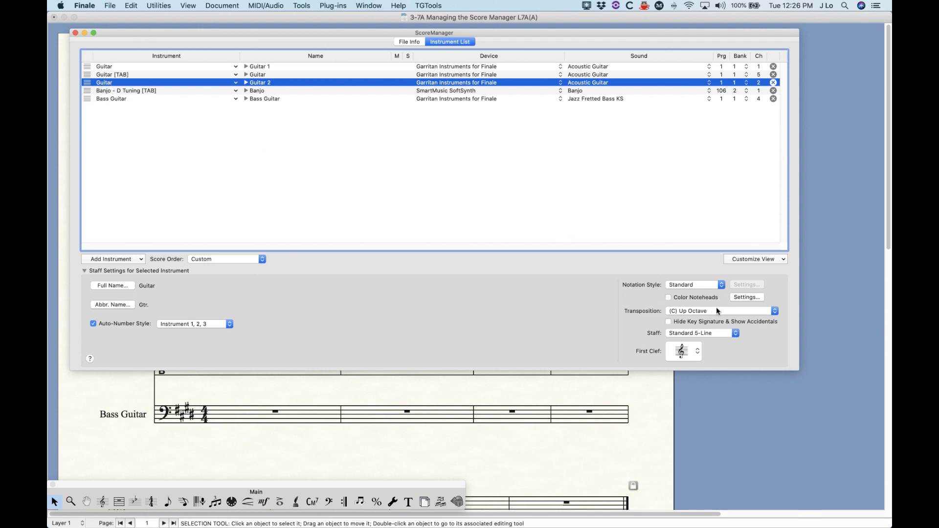
left_click(681, 288)
left_click(690, 302)
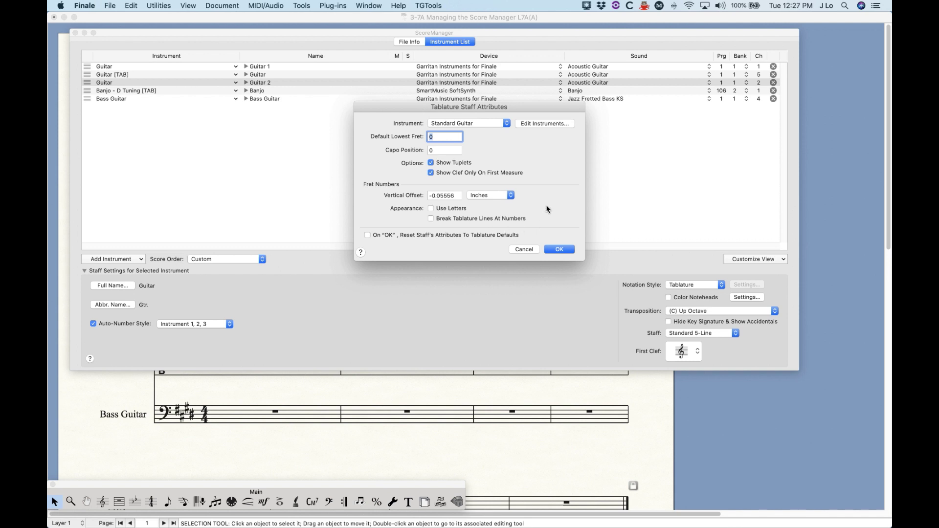
left_click(460, 124)
scroll(461, 126, "up", 2)
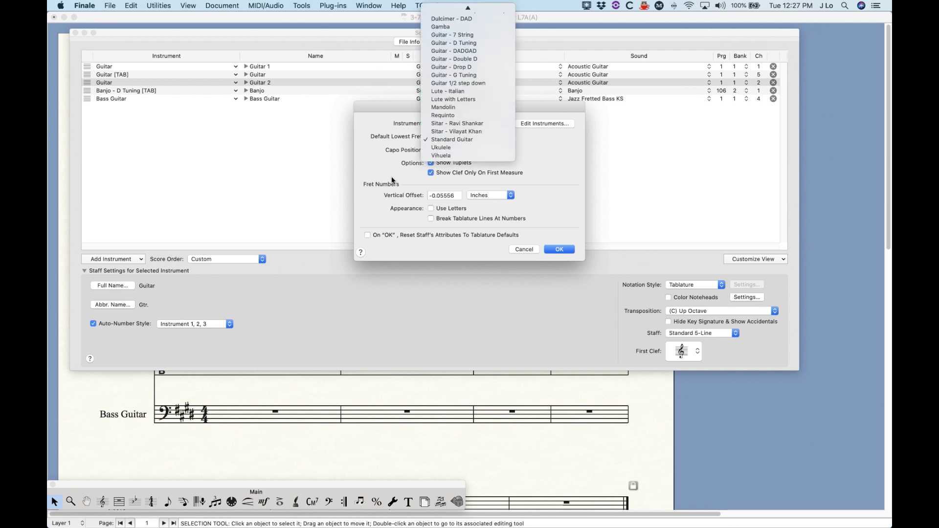
left_click(548, 172)
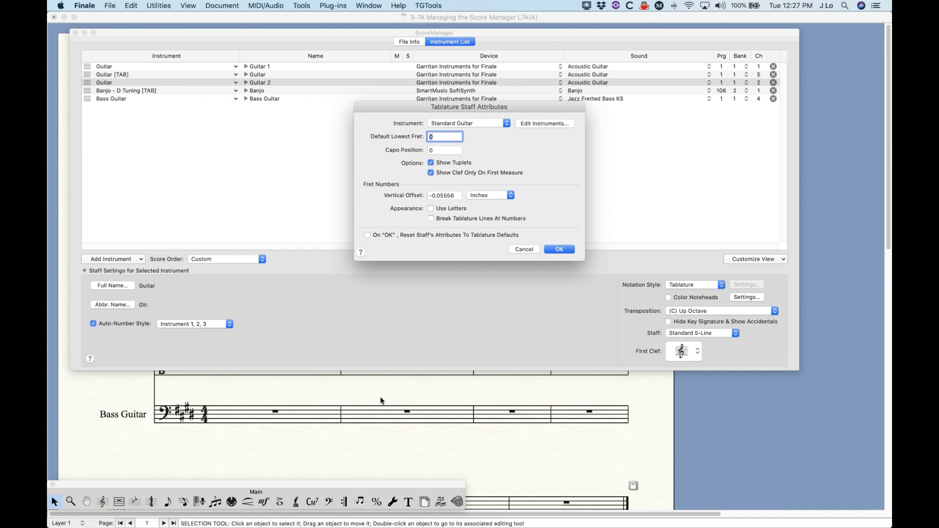
left_click(383, 233)
left_click(557, 250)
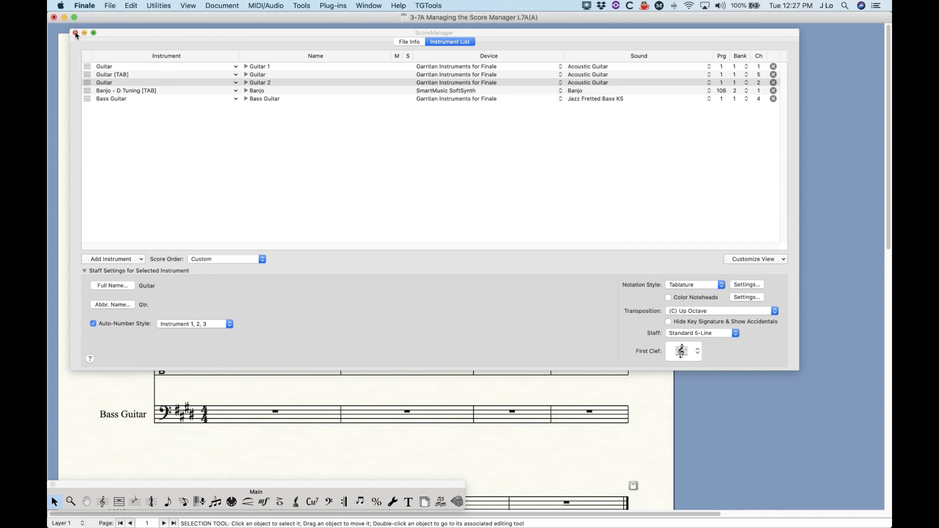
Close the Score Manager and examine the display settings in Guitar 2's Staff Attributes using the Staff tool, without changing them
left_click(88, 84)
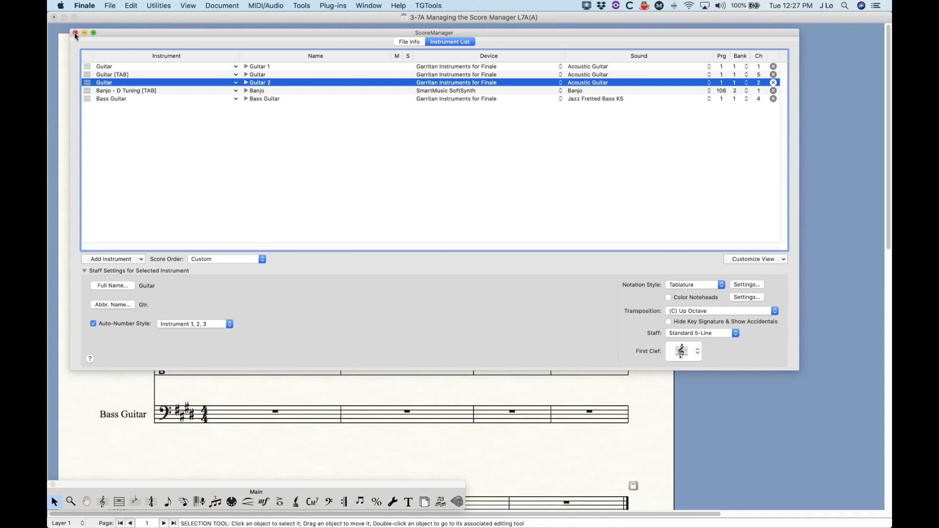
left_click(74, 33)
left_click(228, 331)
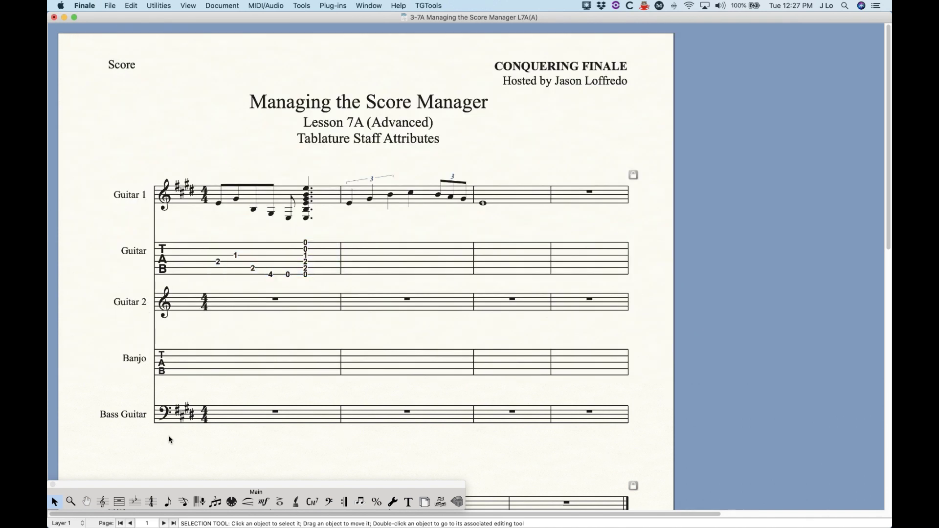
left_click(102, 501)
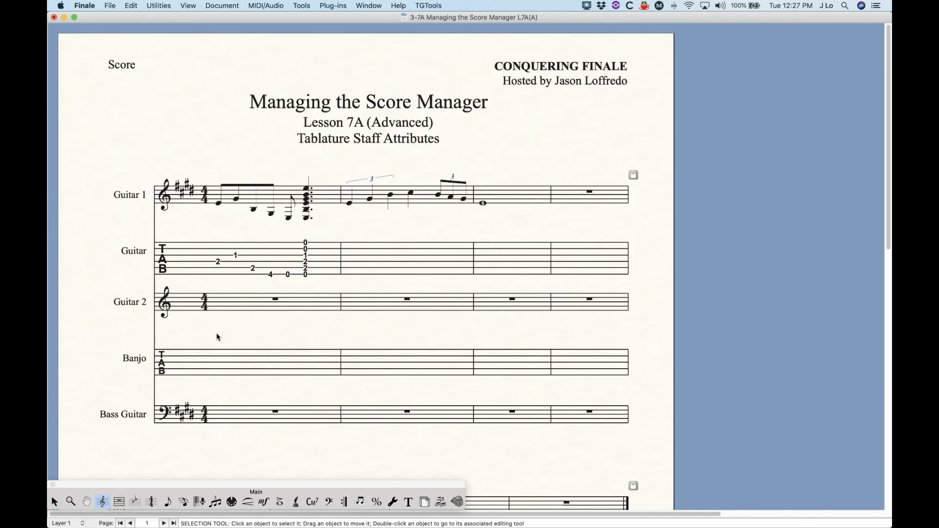
double_click(268, 304)
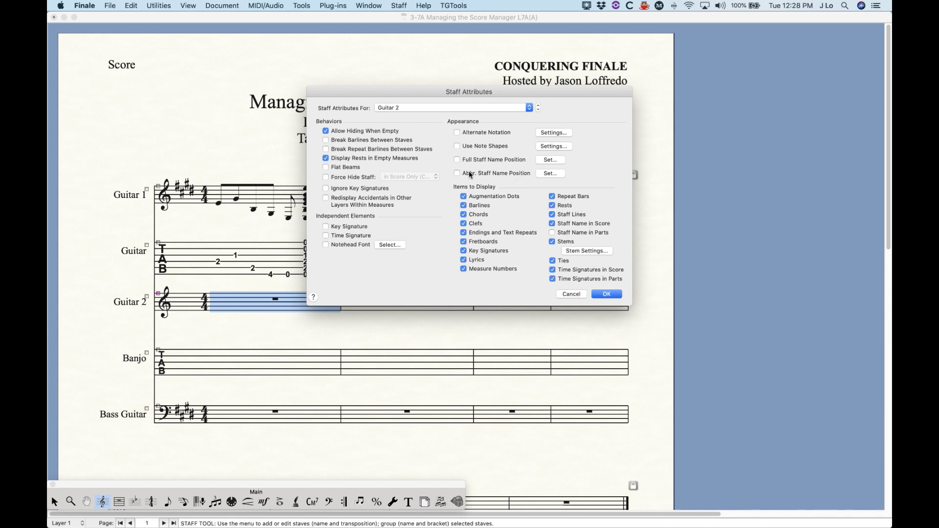
left_click(579, 295)
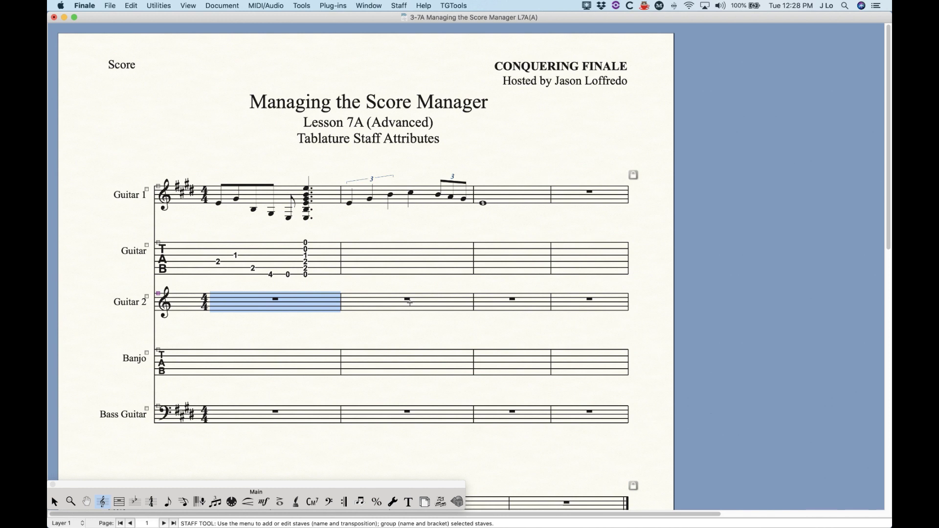
Reapply the Tablature notation style to Guitar 2, resetting the staff's attributes to tablature defaults, and close the Score Manager
key("super+k")
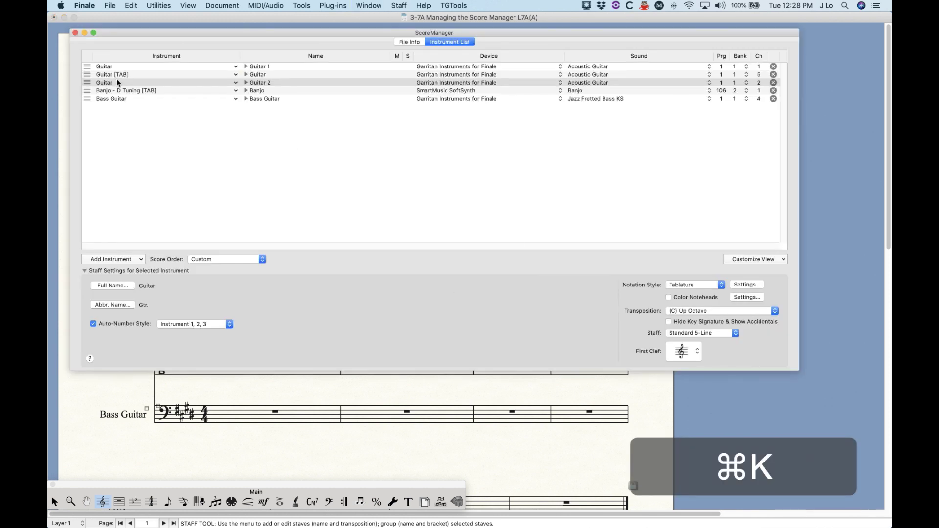
left_click(89, 86)
left_click(693, 287)
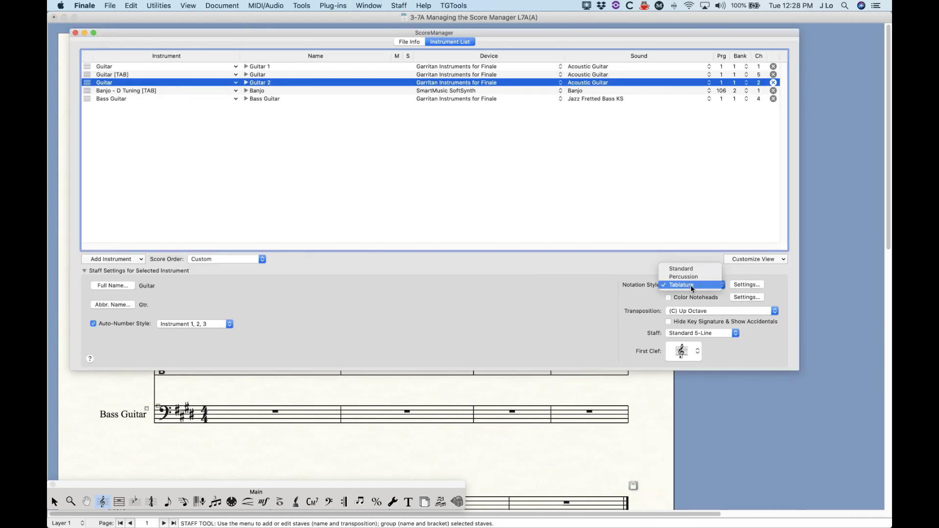
left_click(690, 285)
left_click(739, 285)
left_click(406, 236)
left_click(561, 248)
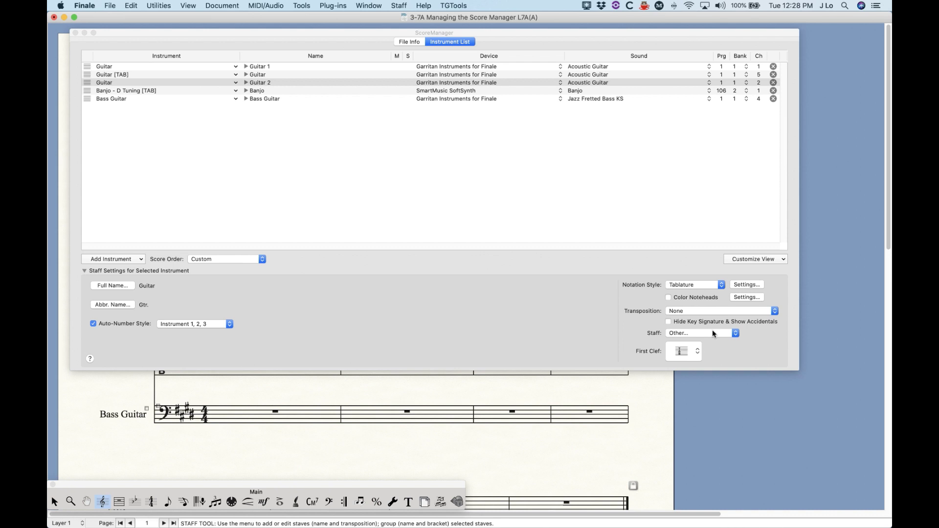
left_click(75, 32)
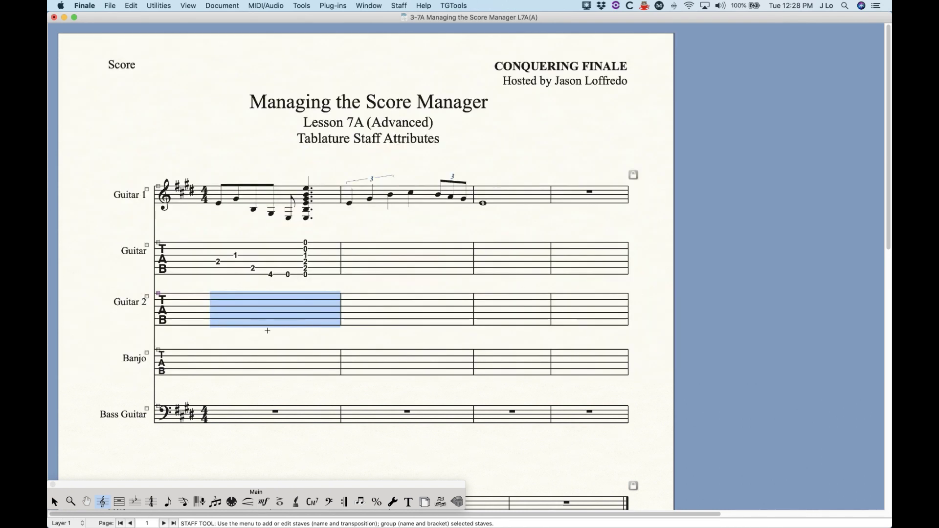
Undo both notation style changes made to the Guitar 2 staff
key("super+z")
key("super+z")
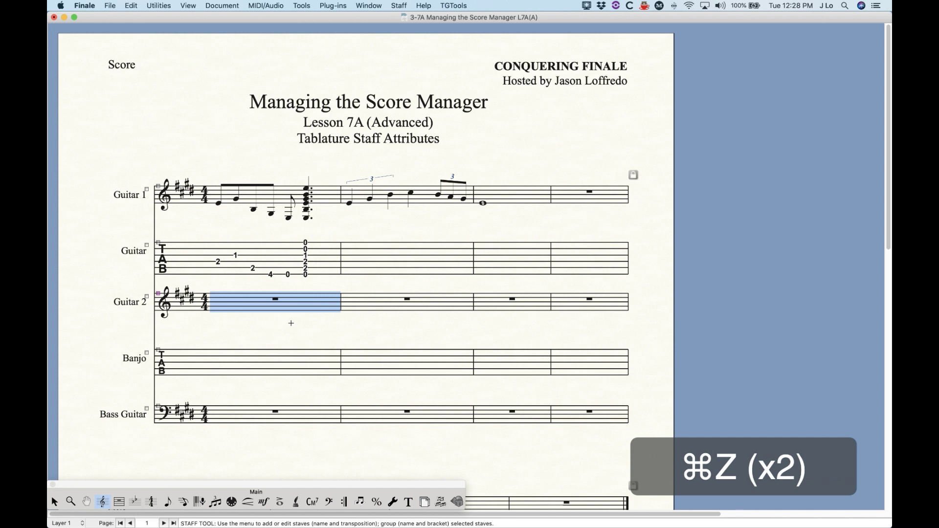
Open the Guitar [TAB] staff's Tablature Staff Attributes from the Score Manager and inspect the Standard Guitar fretboard definition, leaving it unchanged
key("super+k")
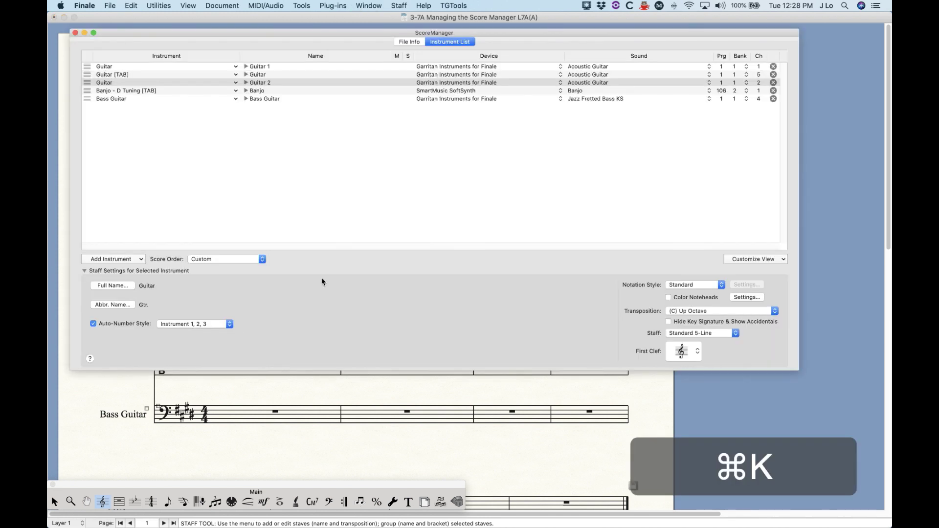
left_click(86, 75)
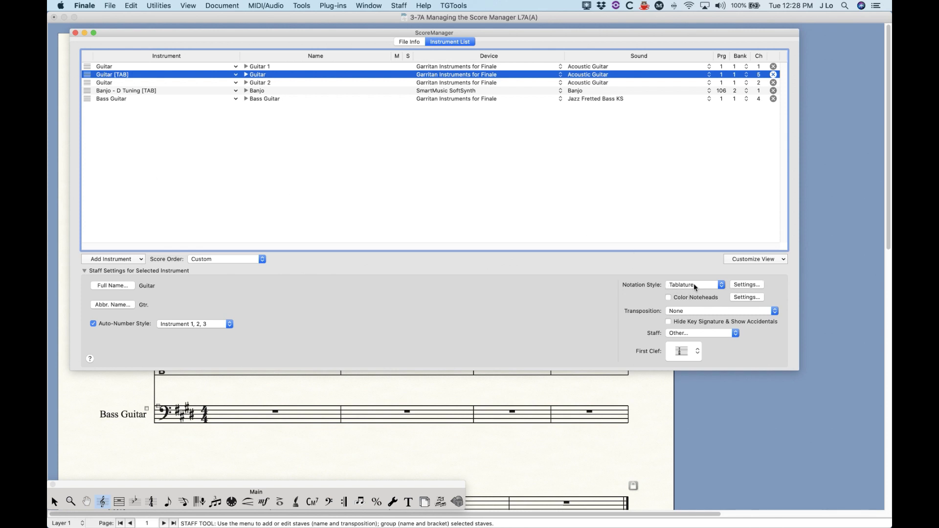
left_click(756, 286)
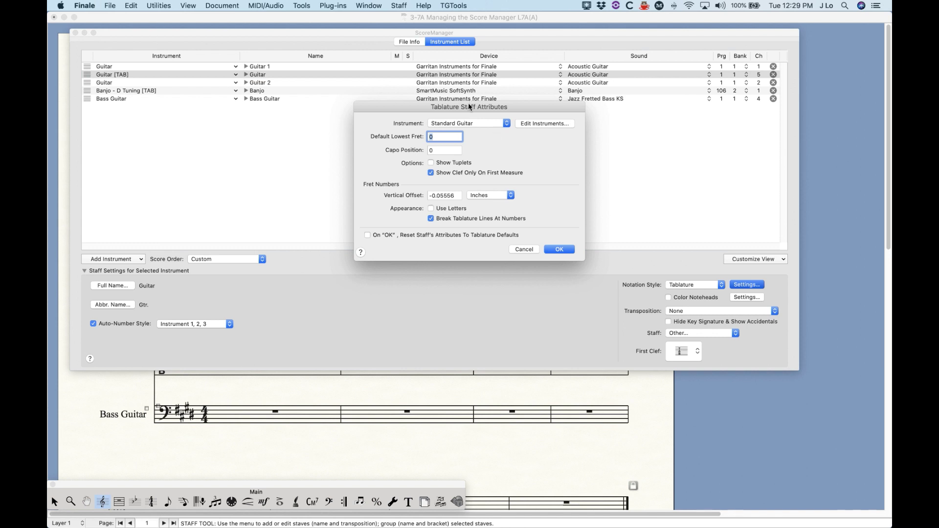
left_click_drag(430, 101, 409, 122)
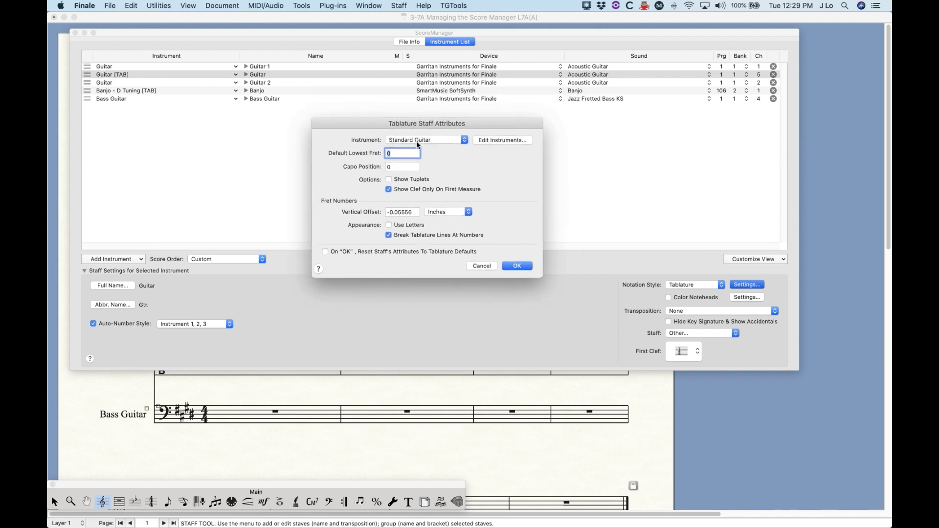
left_click(421, 140)
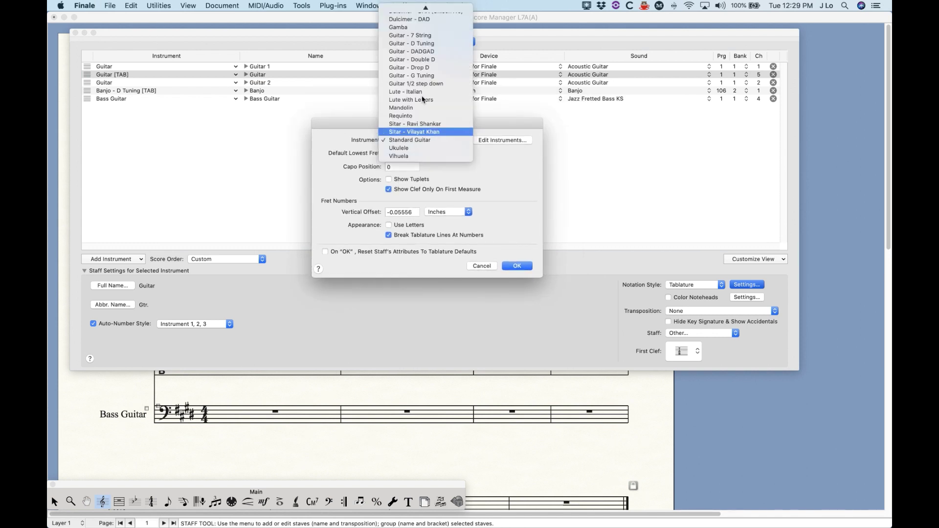
left_click(500, 188)
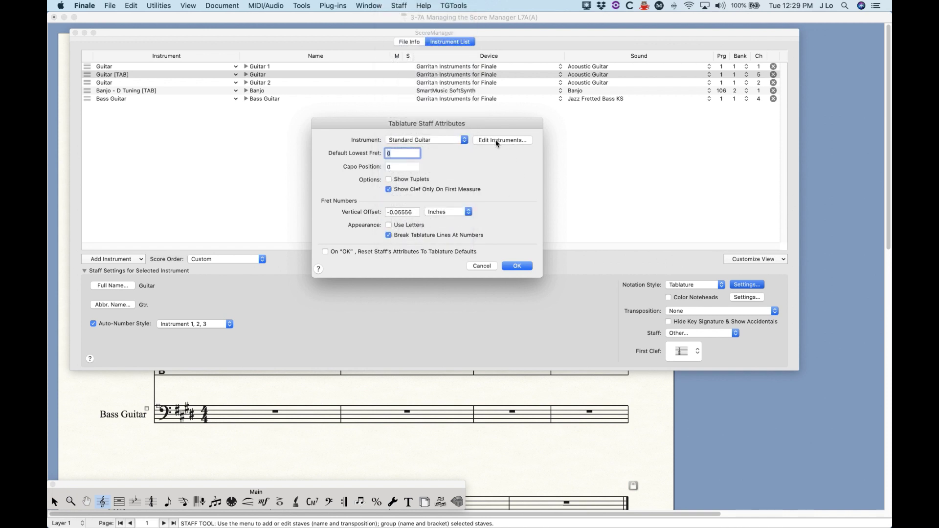
left_click(496, 141)
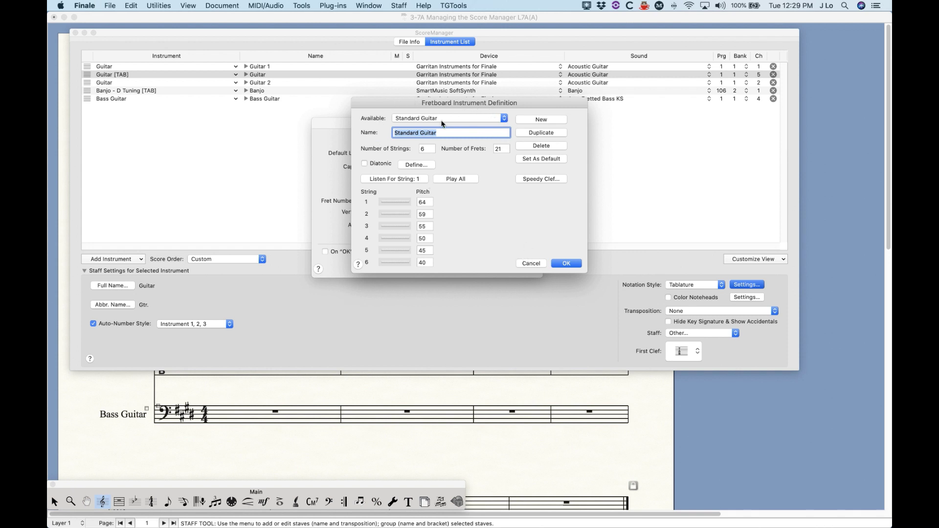
left_click(531, 264)
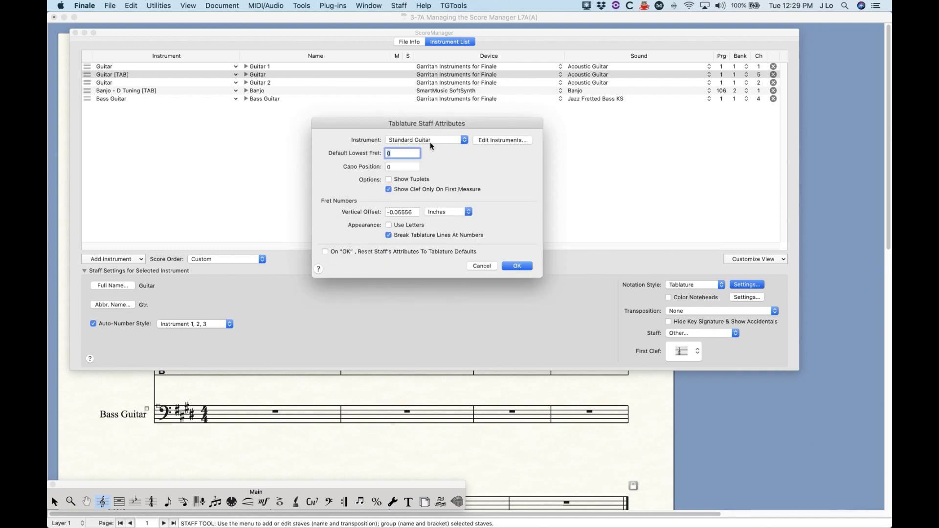
Look through the tablature instruments available for the Guitar [TAB] staff, leaving Standard Guitar selected
left_click(429, 140)
scroll(419, 83, "up", 1)
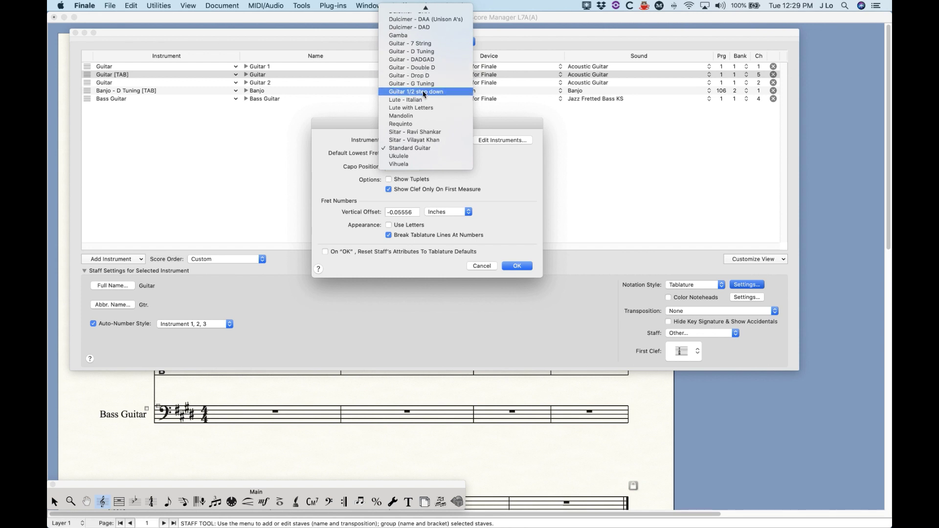
scroll(427, 118, "up", 5)
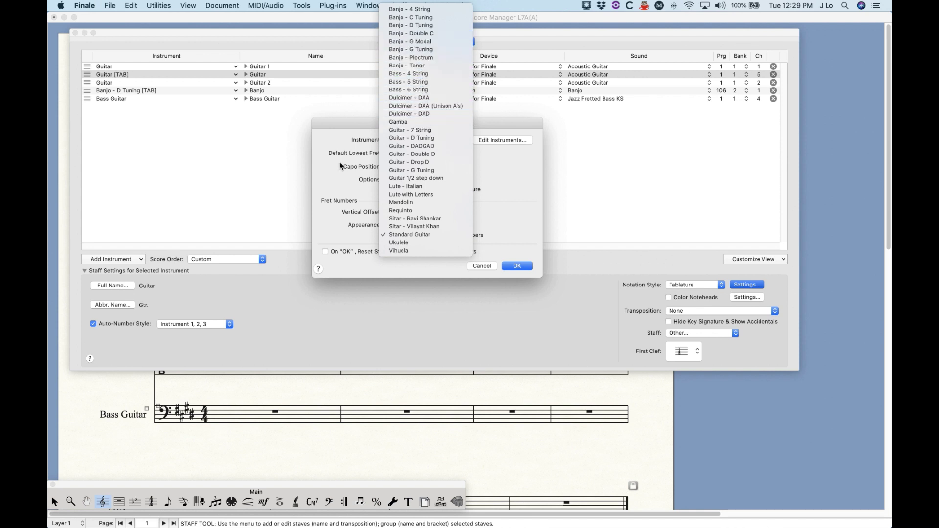
key("Escape")
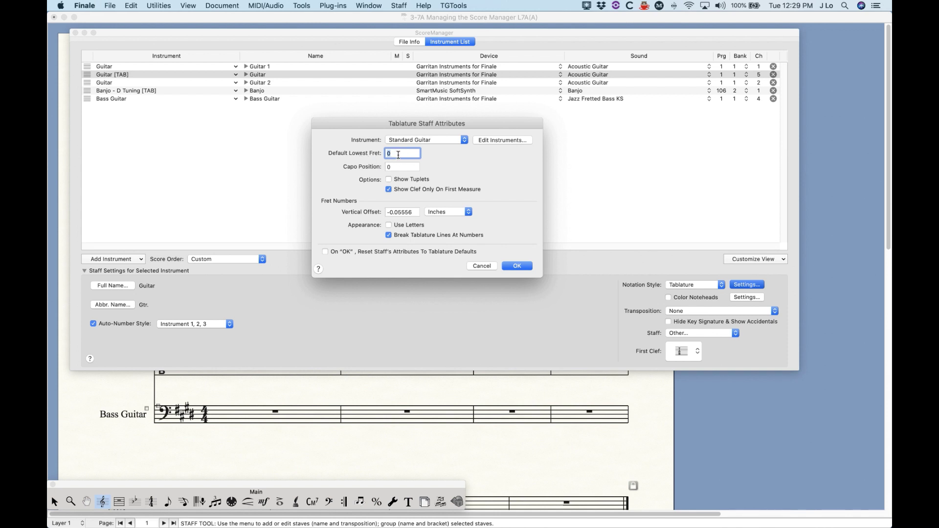
Set the Guitar [TAB] staff's Default Lowest Fret to 2 and close the Score Manager
type("2")
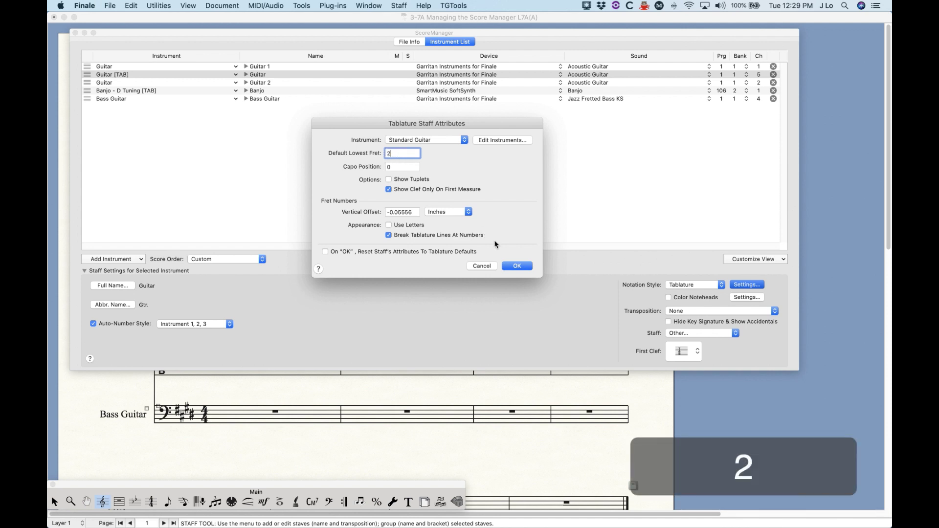
left_click(516, 266)
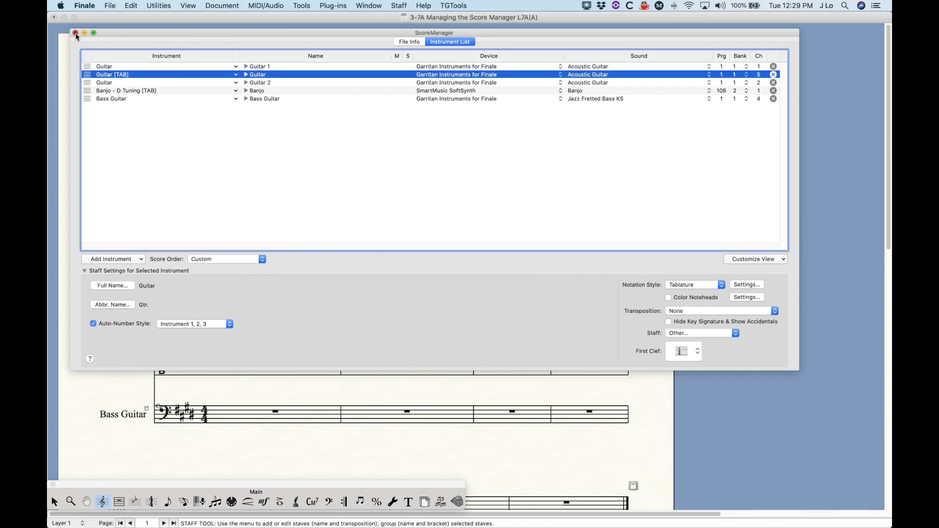
left_click(75, 32)
Clear the Guitar tablature's first measure and paste Guitar 1's first measure into it using the staff's default lowest fret
key("Escape")
left_click(285, 258)
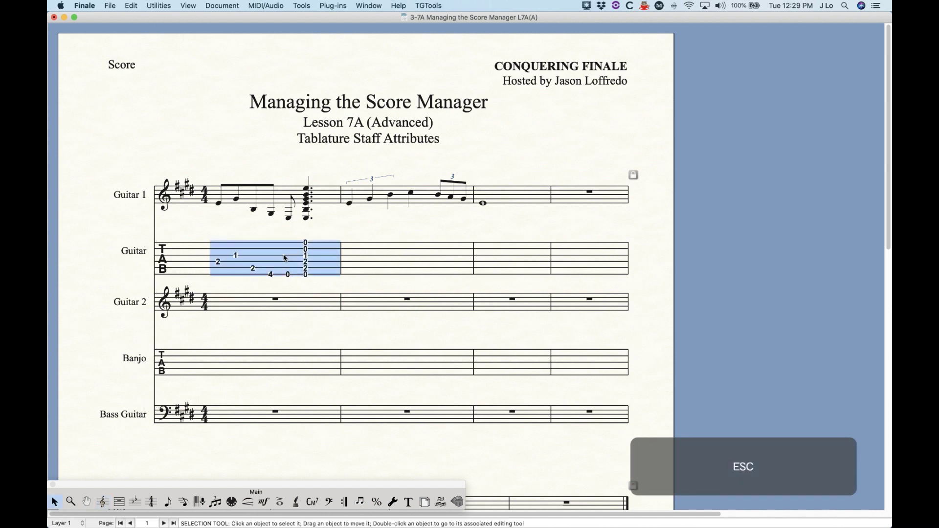
key("BackSpace")
left_click(280, 201)
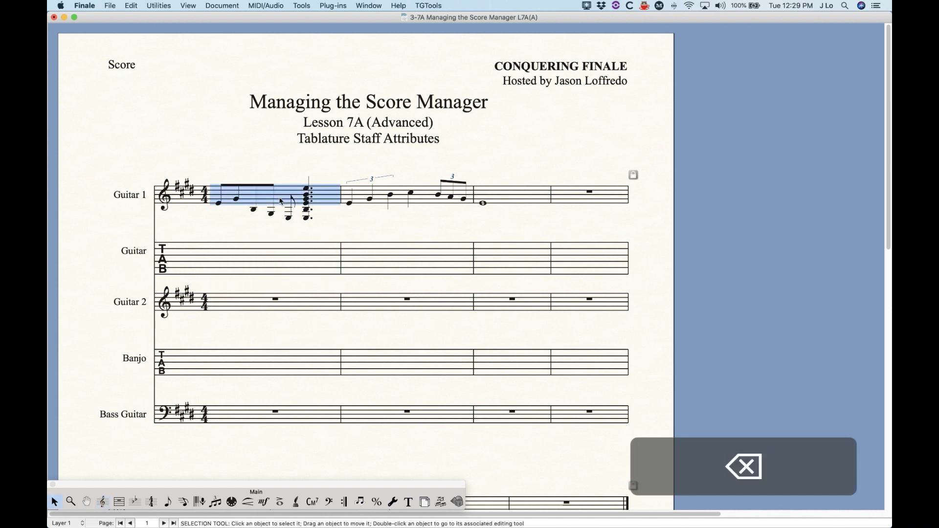
key("super+c")
left_click(289, 258)
key("super+v")
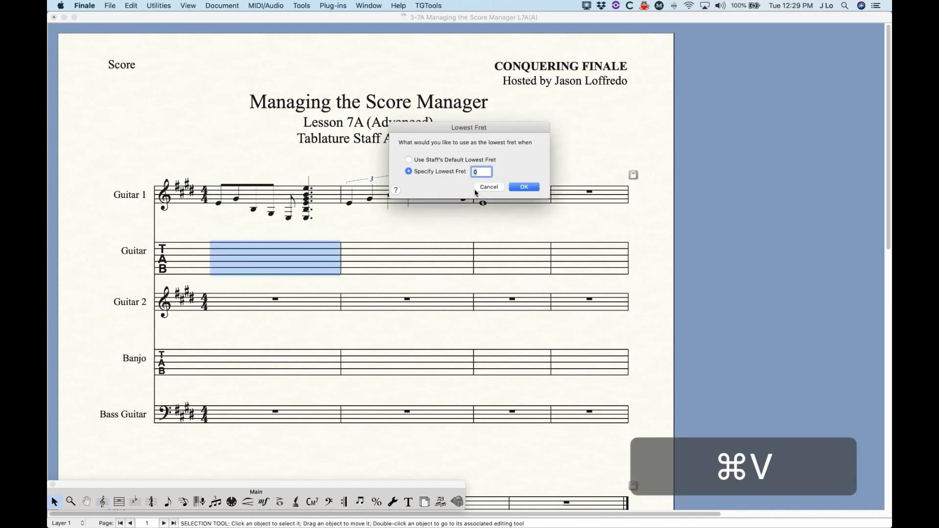
left_click(442, 162)
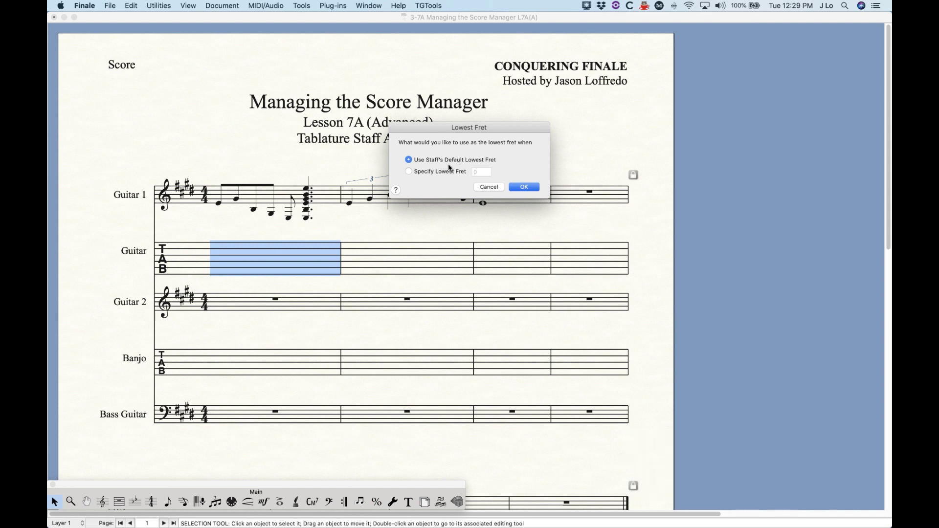
left_click(524, 188)
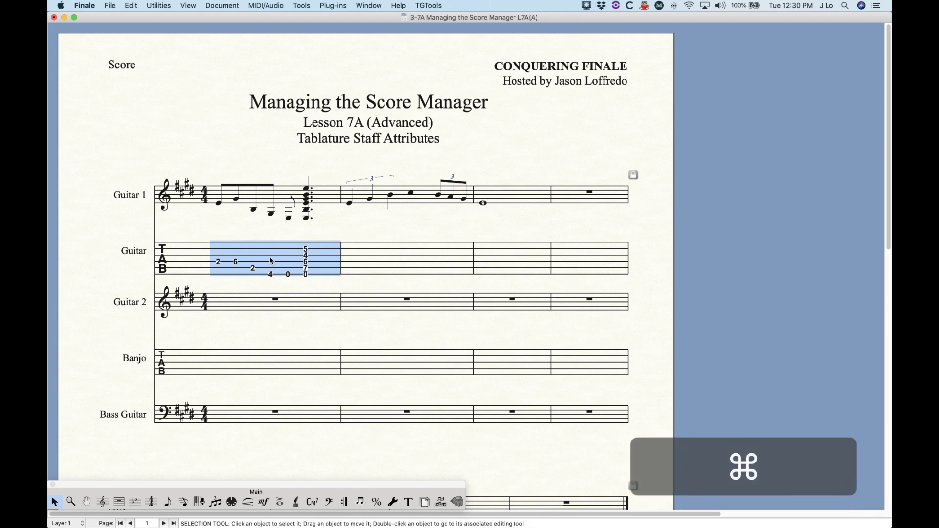
Undo the paste and paste Guitar 1's first measure into the tablature again with a specified lowest fret of 0
key("super+z")
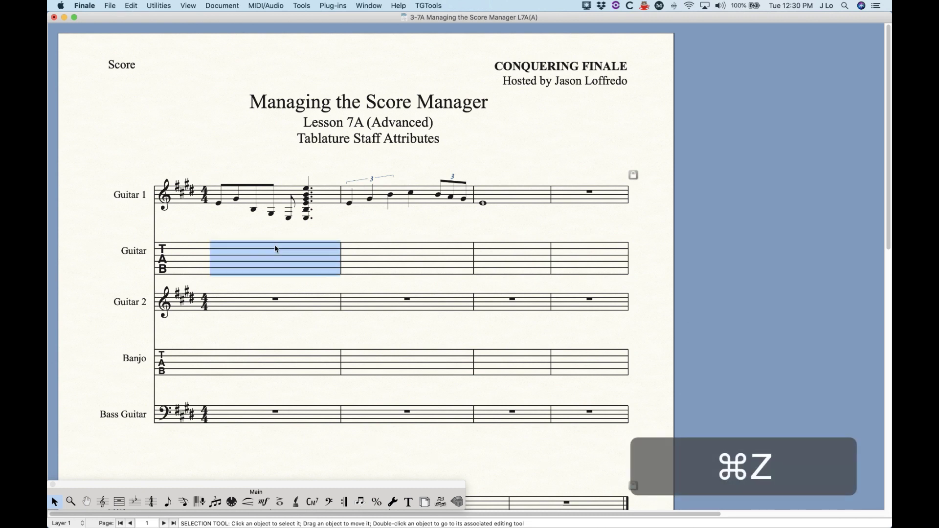
key("super+v")
left_click(447, 171)
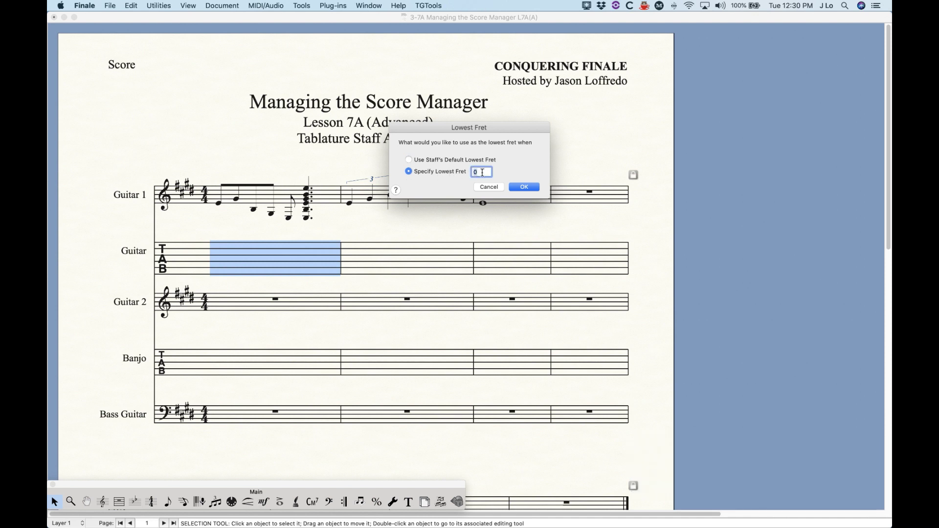
left_click(535, 190)
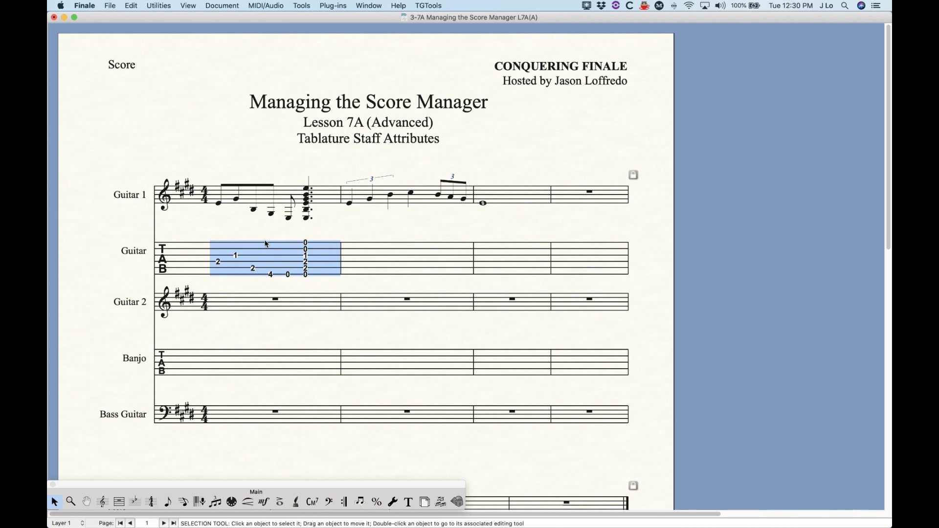
Set the Guitar [TAB] staff's Default Lowest Fret to 0 and Capo Position to 1, and close the Score Manager
key("super+k")
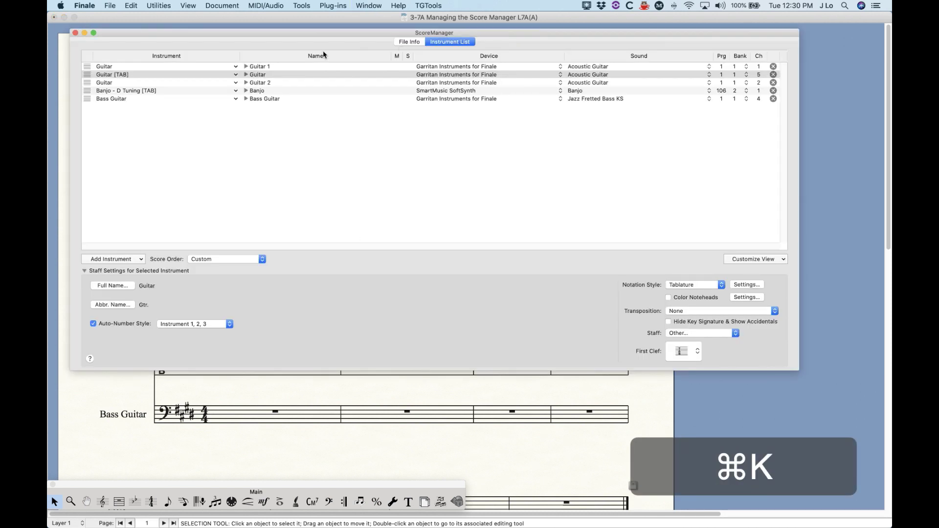
left_click(89, 76)
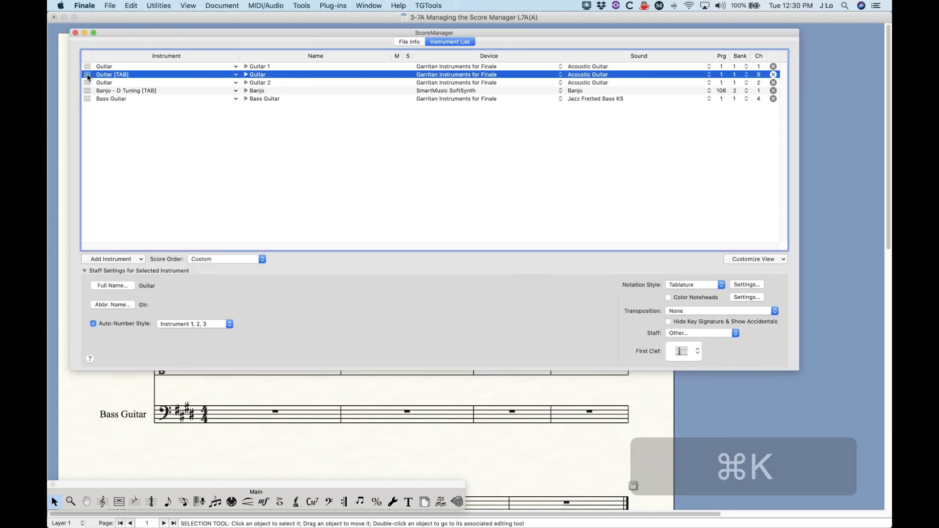
left_click(746, 285)
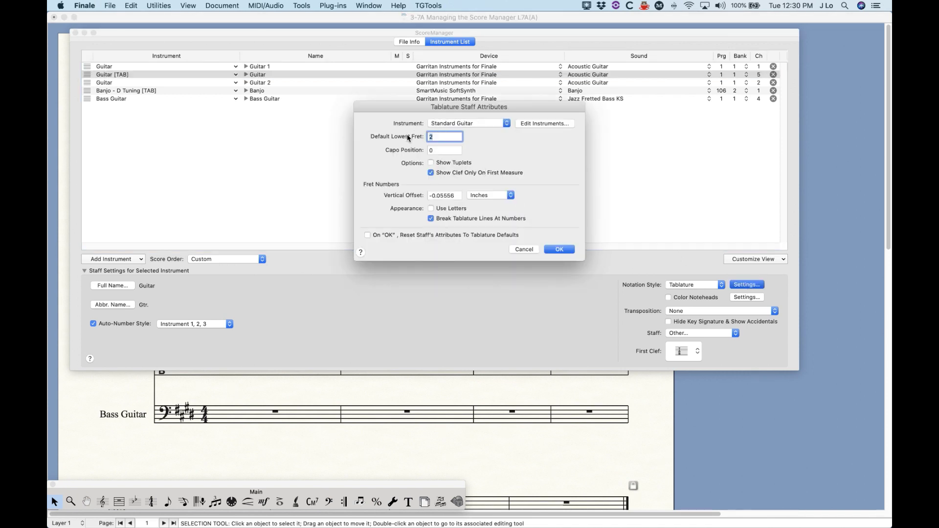
type("0")
left_click(434, 150)
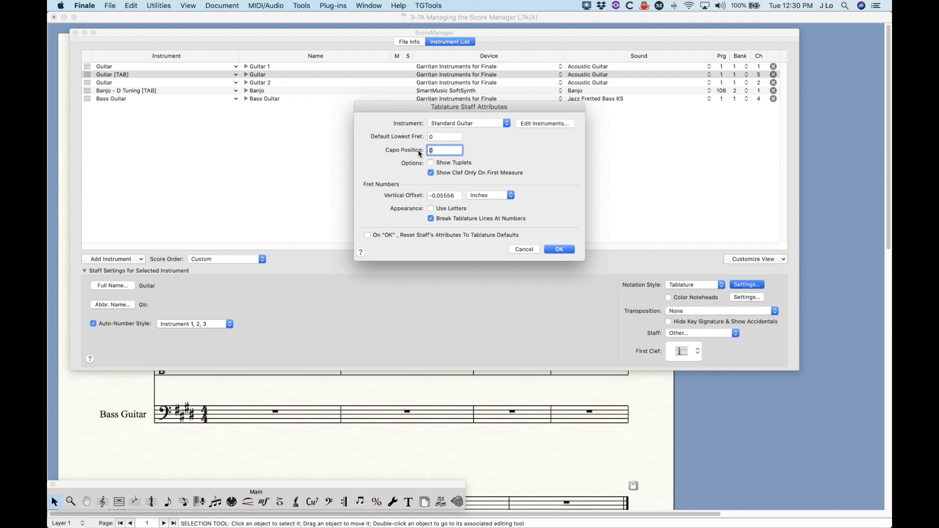
type("1")
left_click(558, 247)
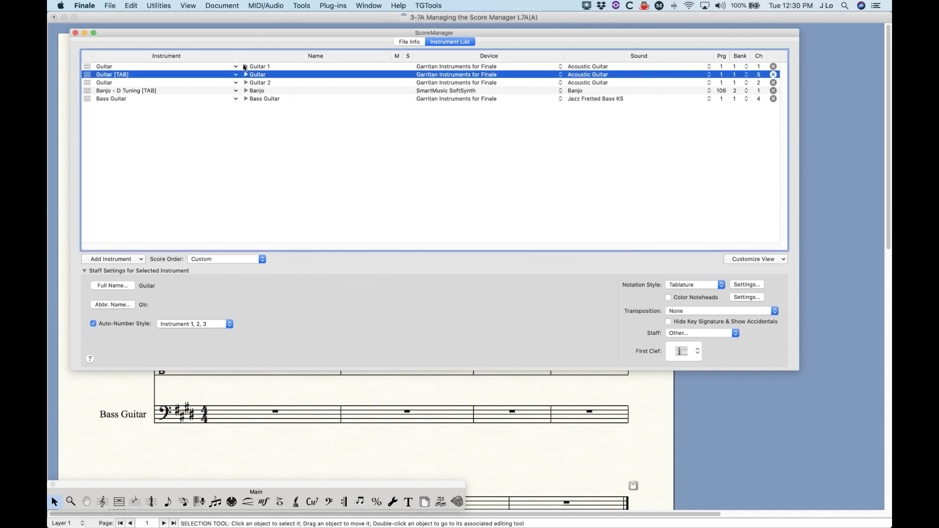
left_click(75, 32)
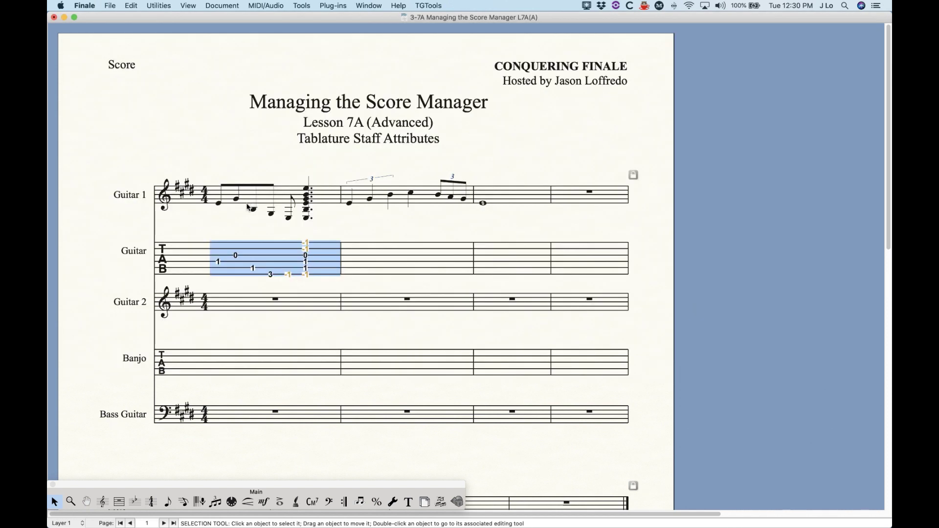
Clear the first measure of the Guitar tablature staff
left_click(310, 236)
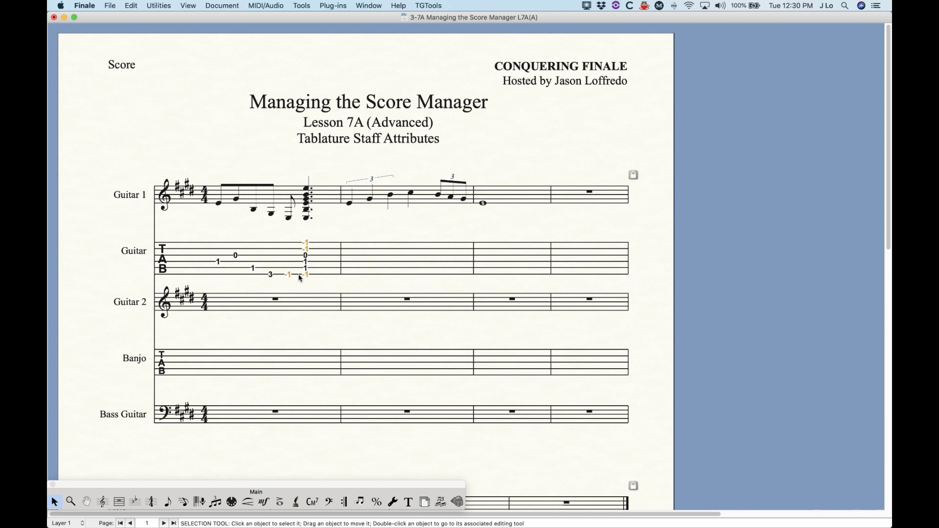
left_click(324, 268)
key("BackSpace")
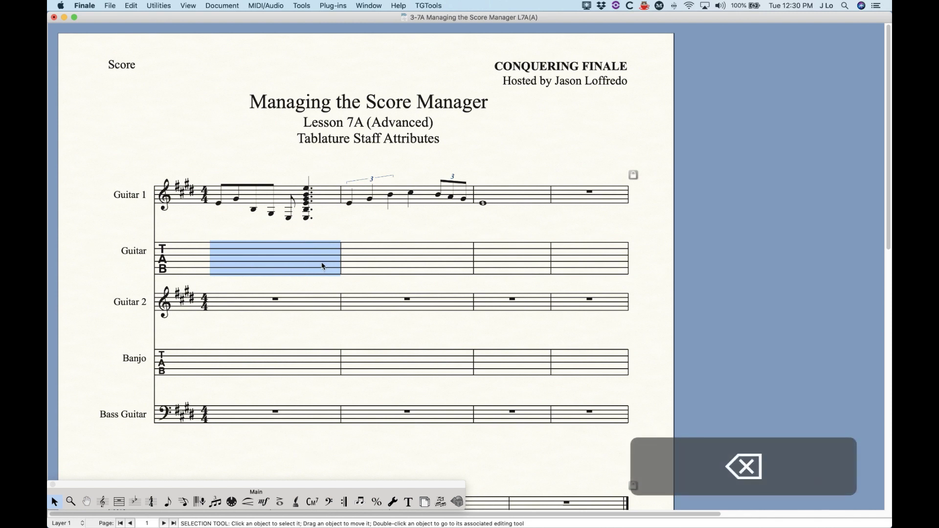
Change the key signature to F Major from measure 1 through the end of the piece, transposing the notes up
left_click(135, 502)
double_click(243, 192)
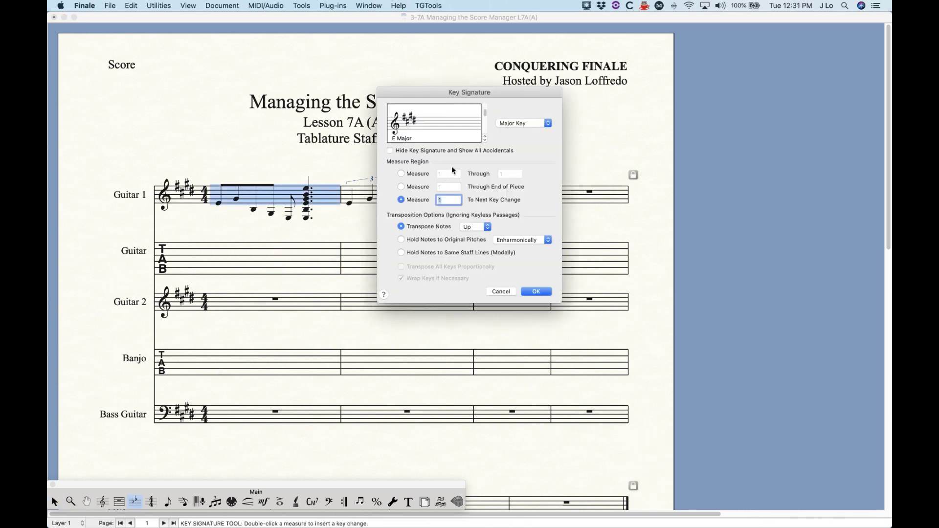
left_click(485, 141)
left_click(484, 141)
left_click(401, 186)
left_click(534, 294)
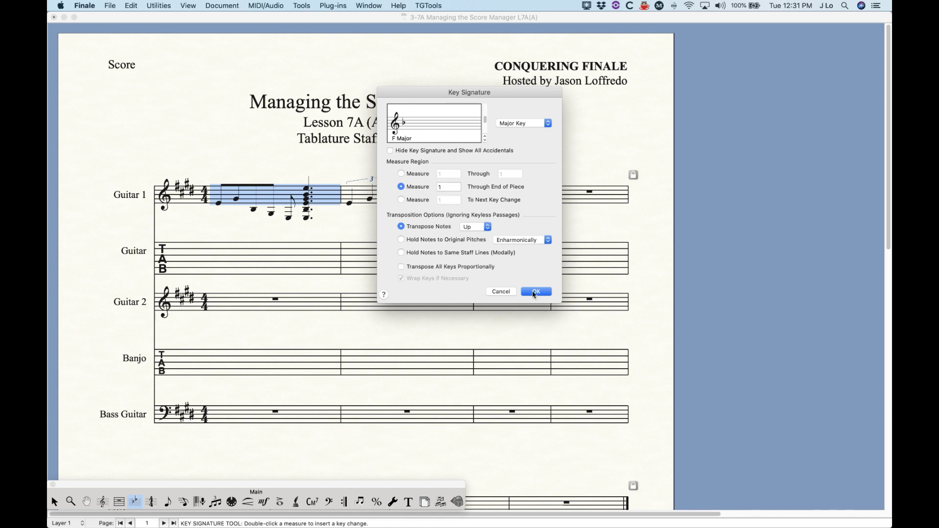
Copy Guitar 1's first measure into the Guitar tablature's first measure with a specified lowest fret of 0
left_click(53, 502)
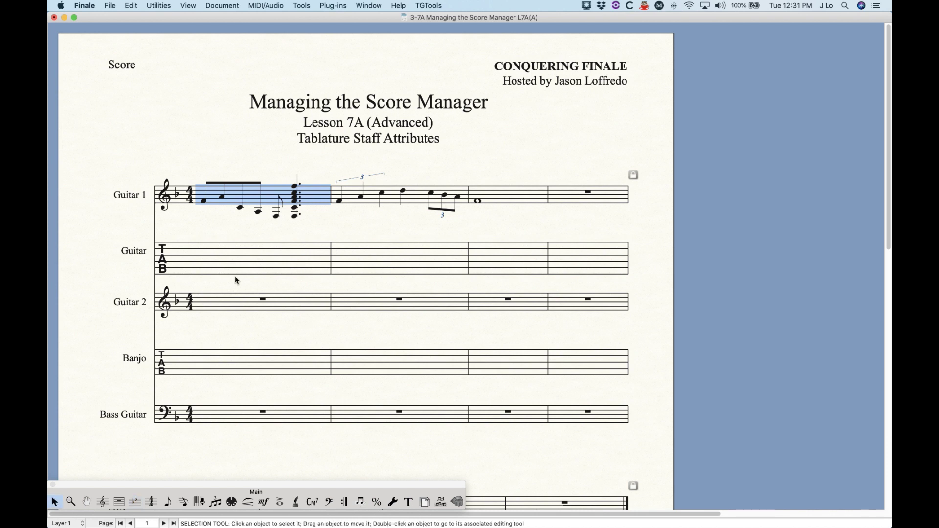
key("super+c")
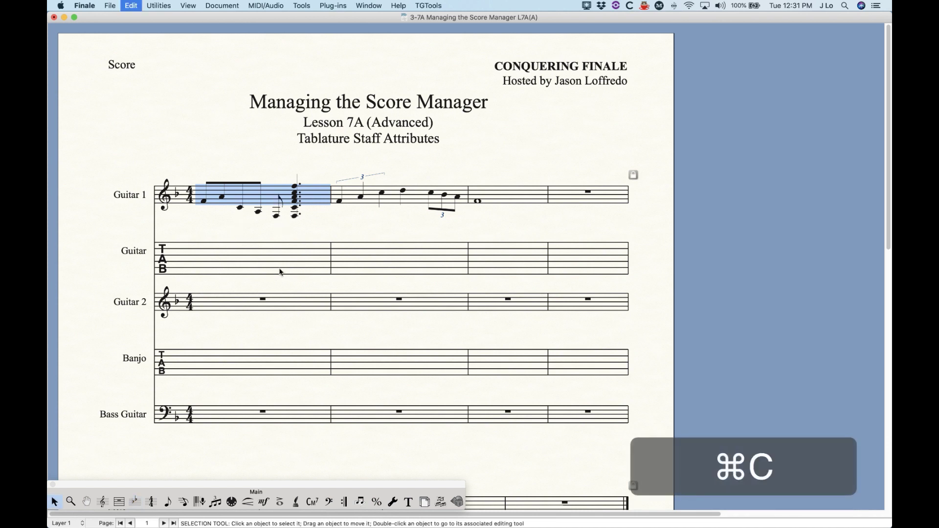
left_click(267, 264)
key("super+v")
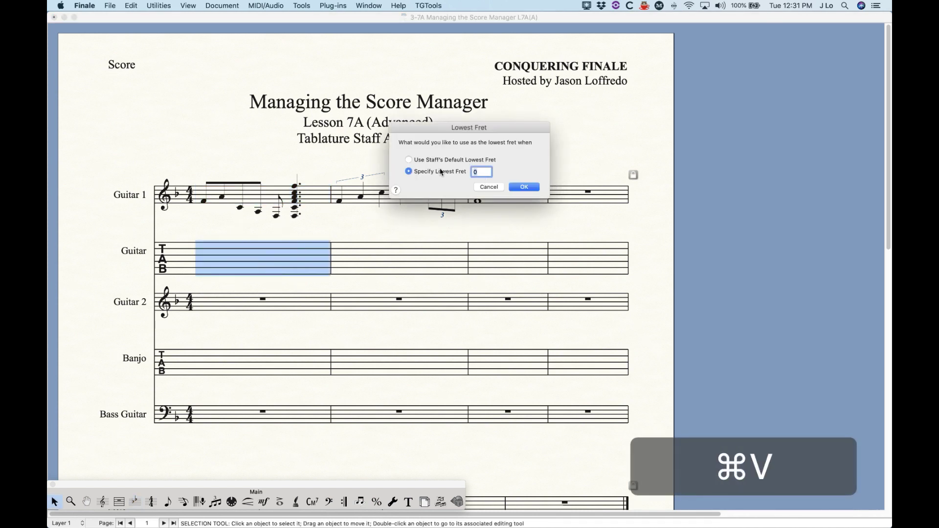
left_click(524, 187)
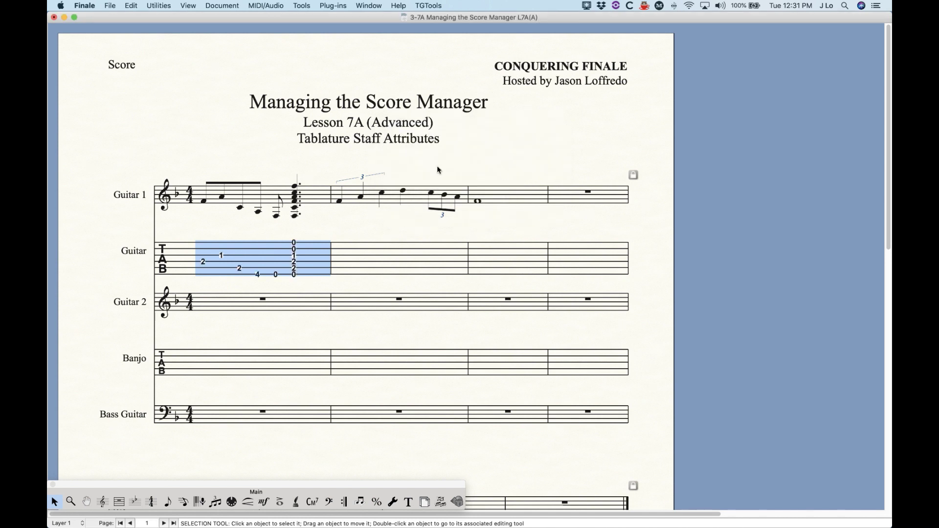
left_click(239, 228)
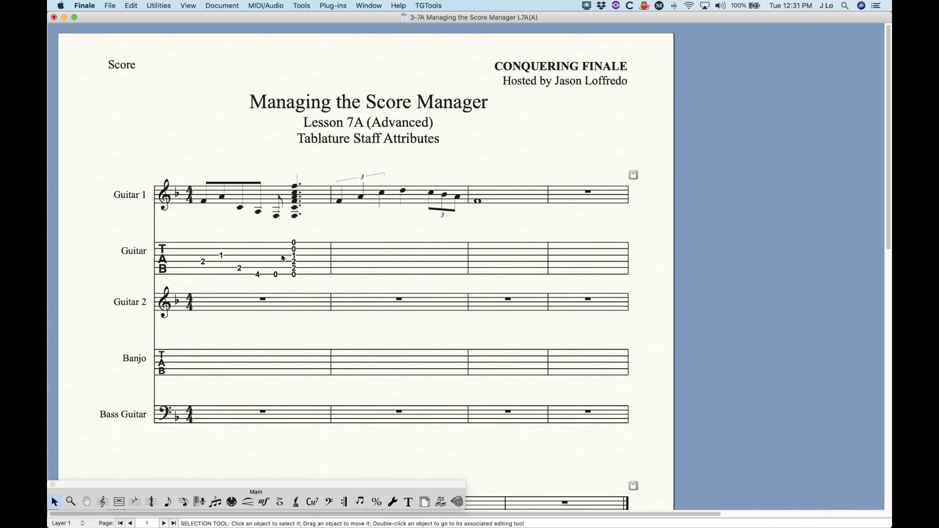
Set the Guitar [TAB] staff's Capo Position to 0 and close the Score Manager
key("super+k")
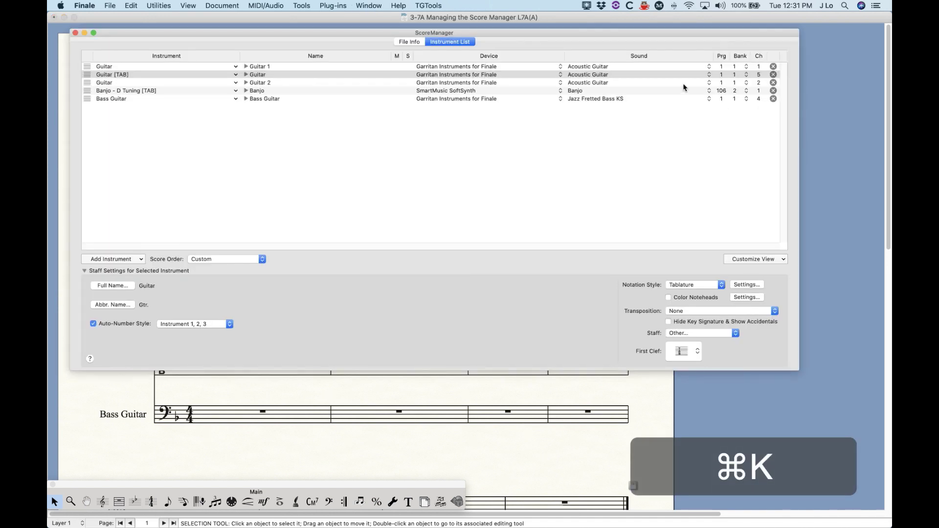
left_click(747, 285)
double_click(448, 151)
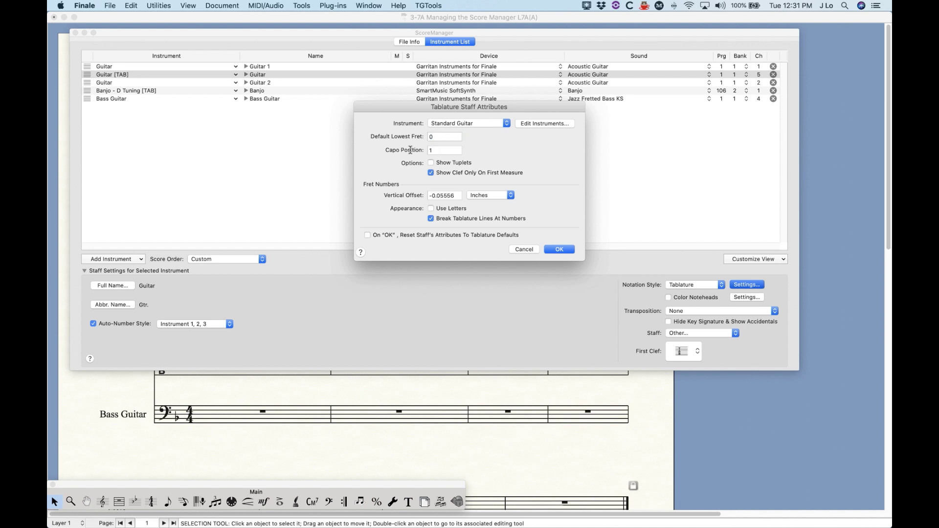
type("0")
left_click(566, 251)
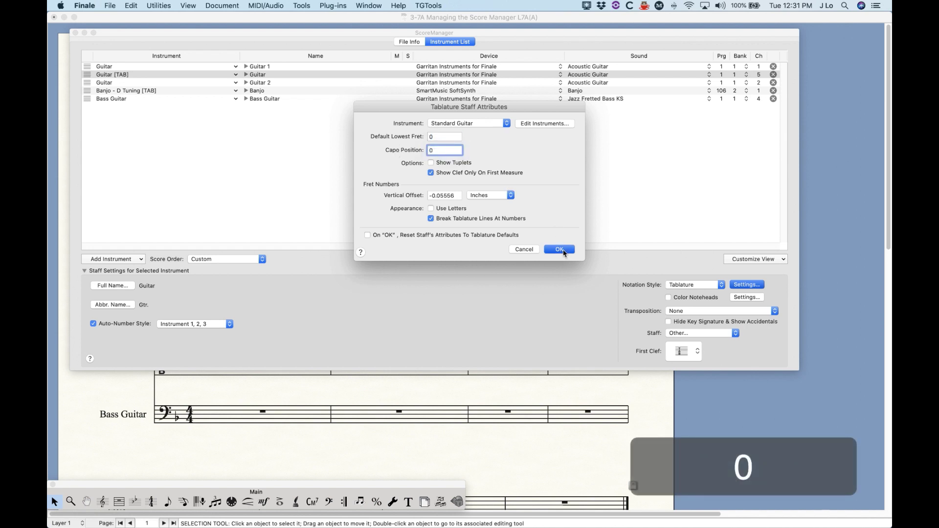
left_click(75, 32)
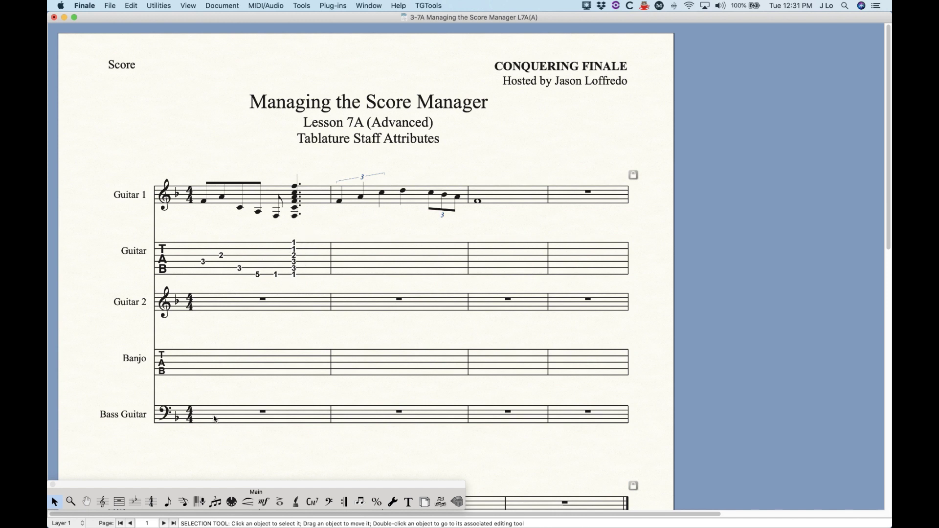
Change the key signature to E Major from measure 1 through the end of the piece, transposing the notes down
left_click(135, 502)
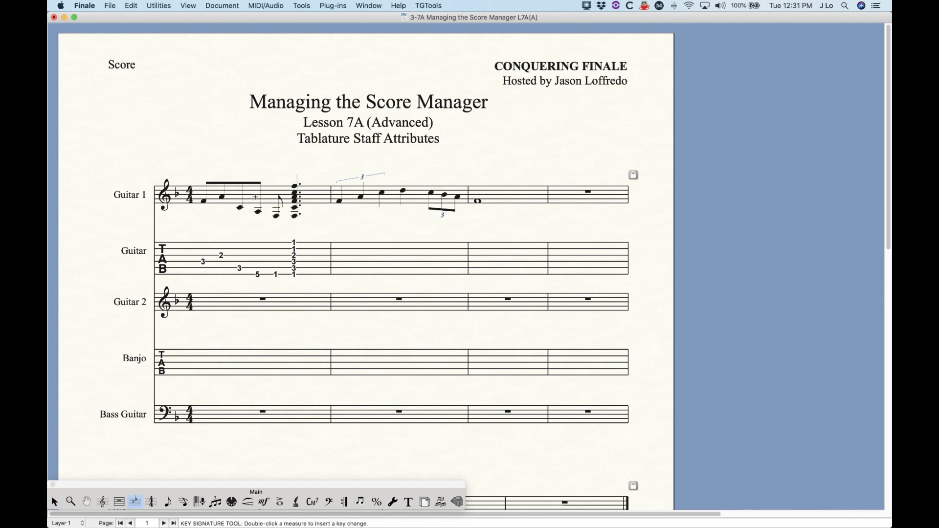
double_click(255, 196)
left_click(485, 138)
left_click(484, 138)
left_click(418, 188)
left_click(470, 226)
key("Return")
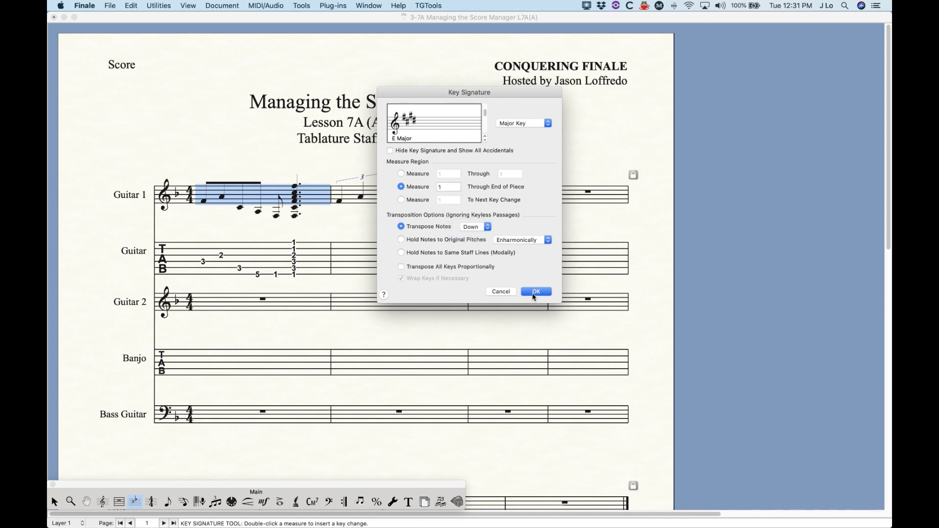
left_click(533, 291)
left_click(367, 229)
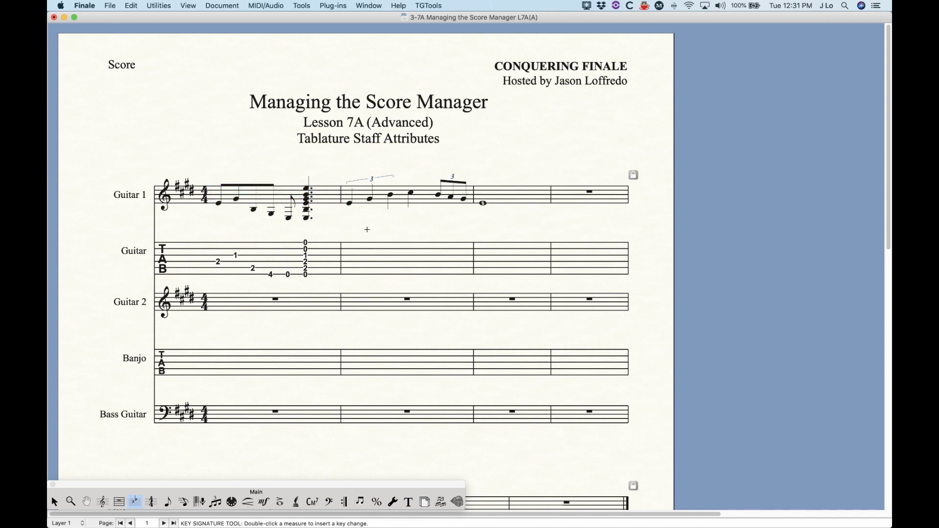
Turn on Show Tuplets in the Guitar [TAB] staff's Tablature Staff Attributes and close the Score Manager
key("super+k")
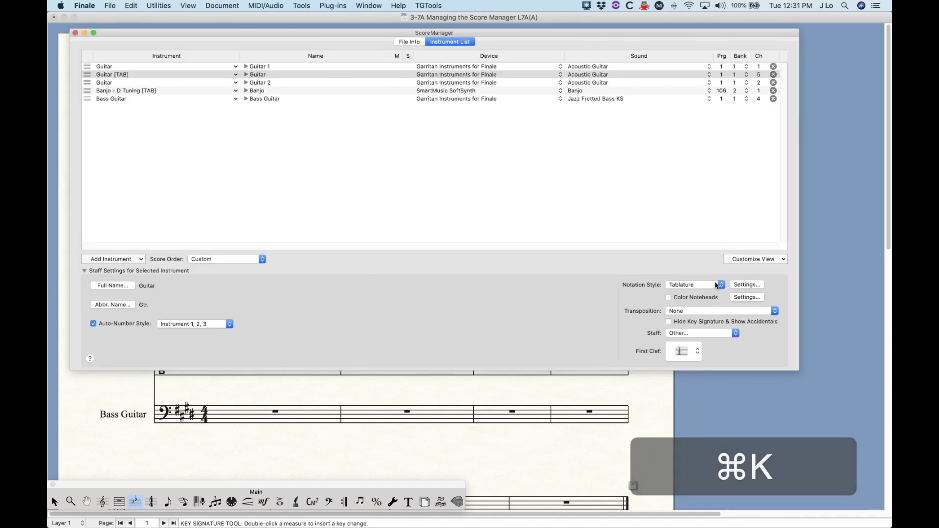
left_click(746, 284)
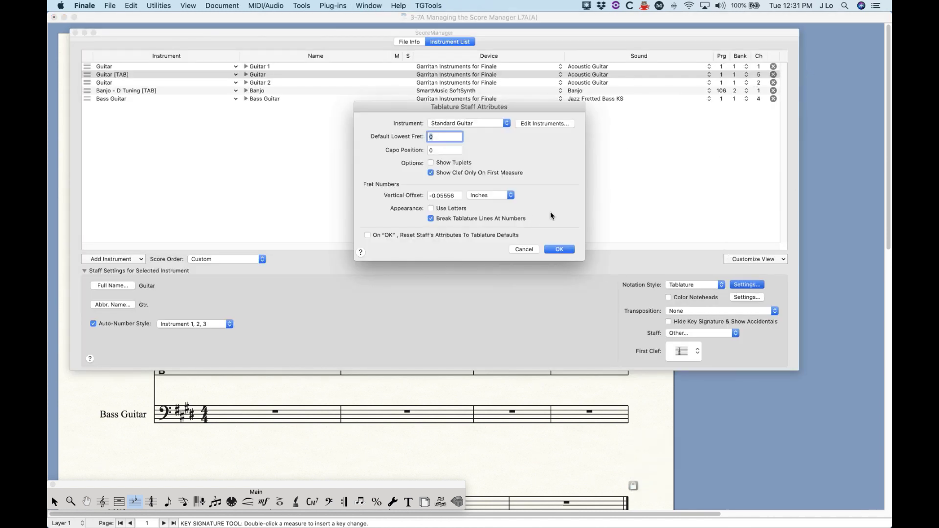
left_click(430, 163)
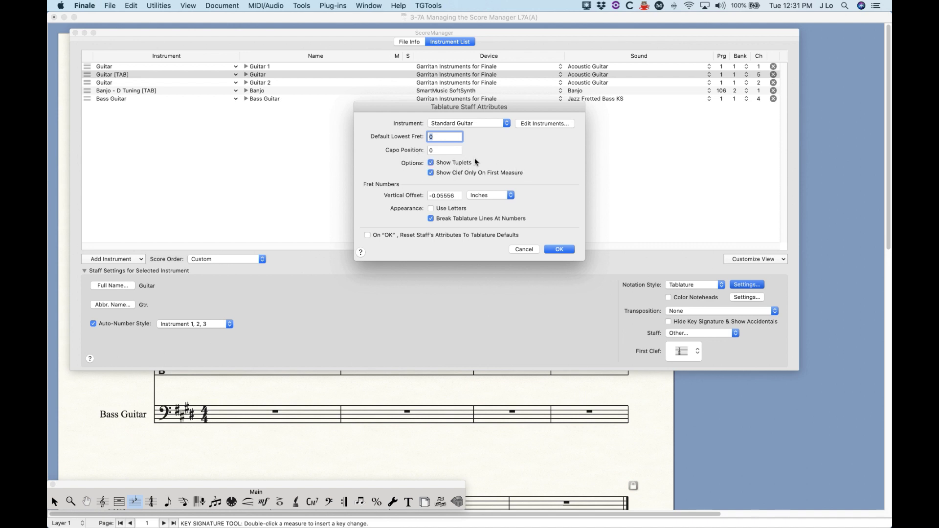
left_click(552, 251)
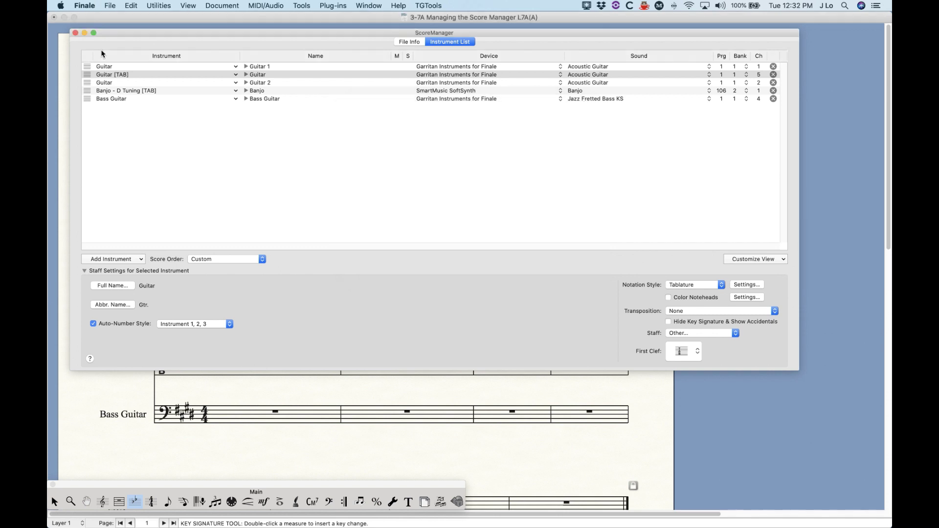
left_click(75, 33)
Copy Guitar 1's measures 2 and 3 into the same measures of the Guitar tablature with a specified lowest fret of 0
left_click(54, 502)
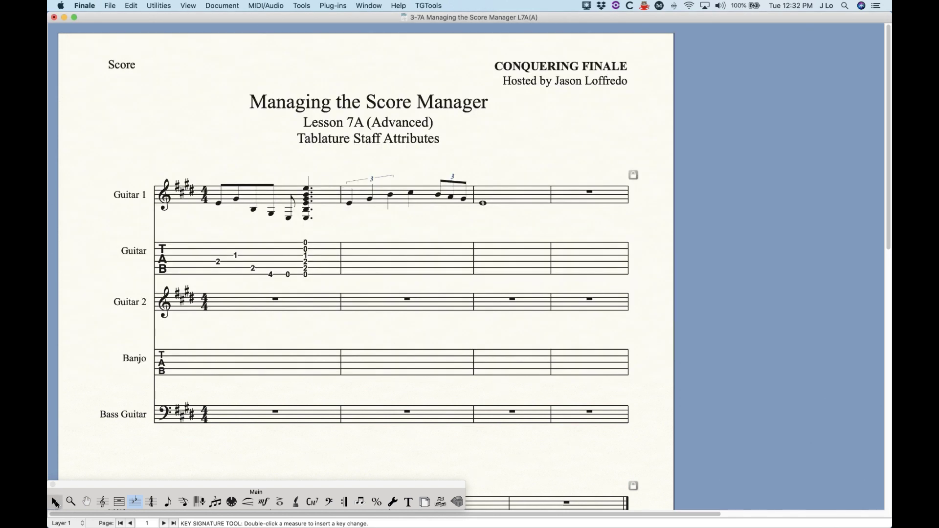
left_click(422, 200)
left_click(523, 196, "shift")
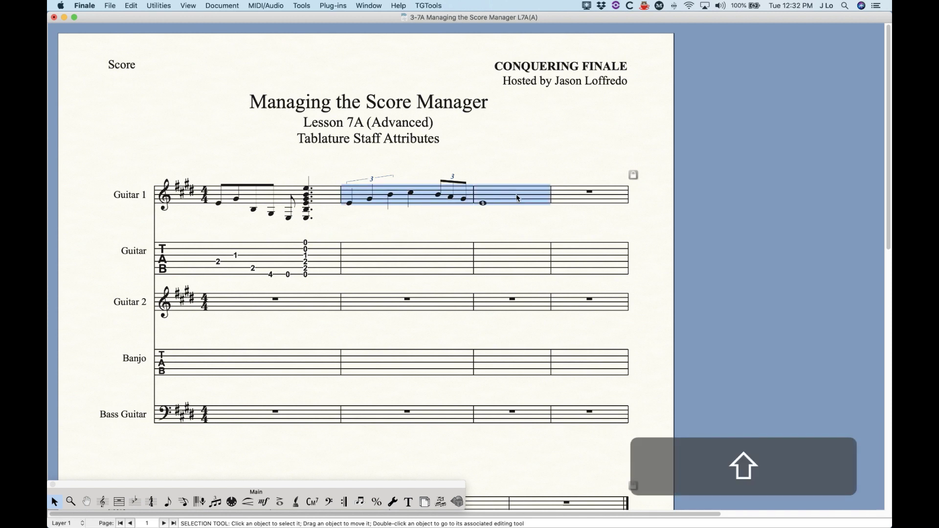
key("super+c")
left_click(431, 258)
left_click(501, 262, "shift")
key("super+v")
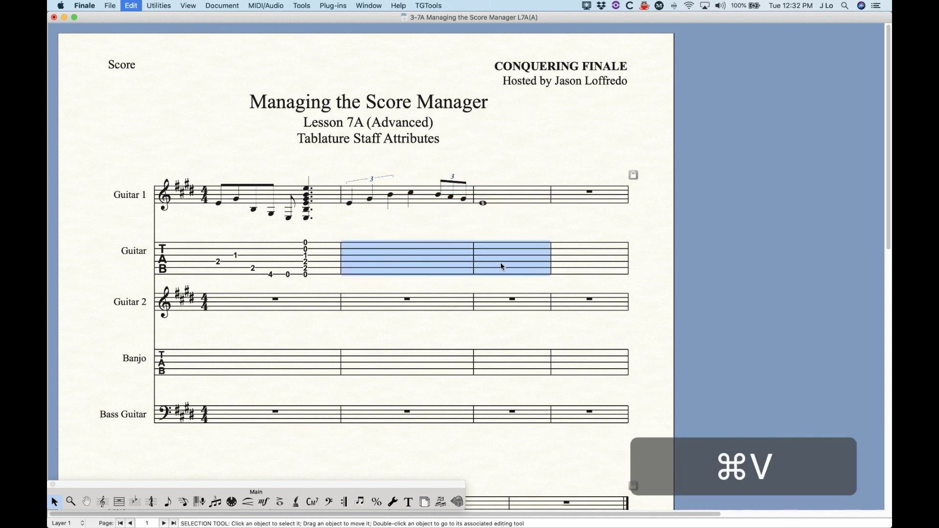
left_click(528, 187)
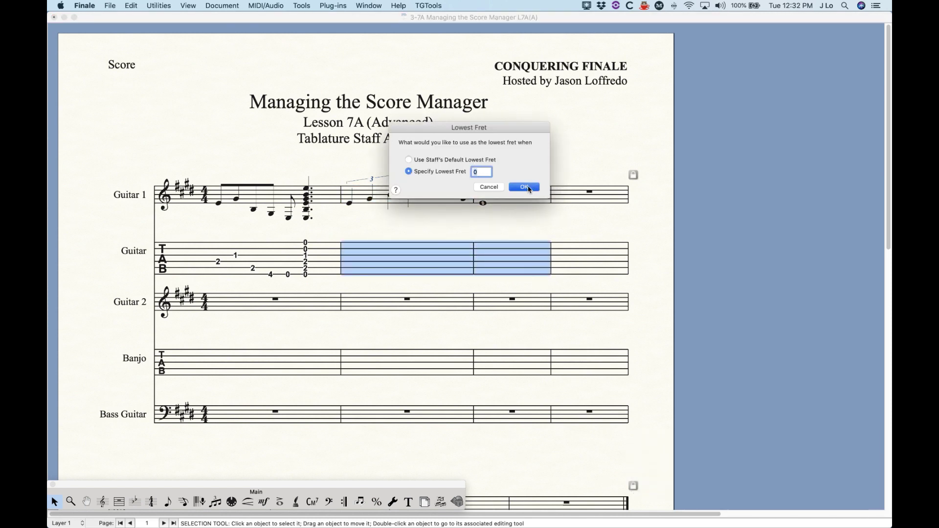
left_click(435, 233)
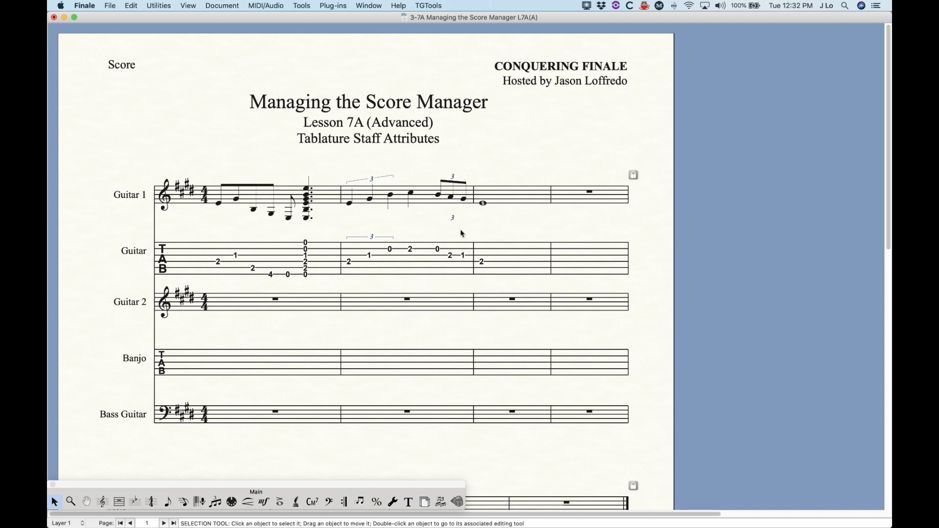
Enable Stems in the Guitar tablature's Staff Attributes and undo that change
left_click(102, 502)
double_click(406, 254)
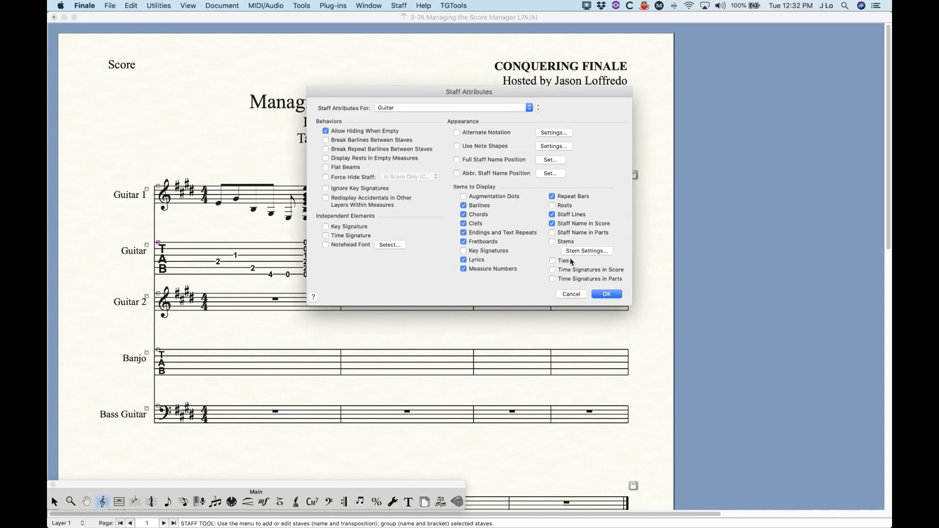
left_click(567, 243)
left_click(606, 294)
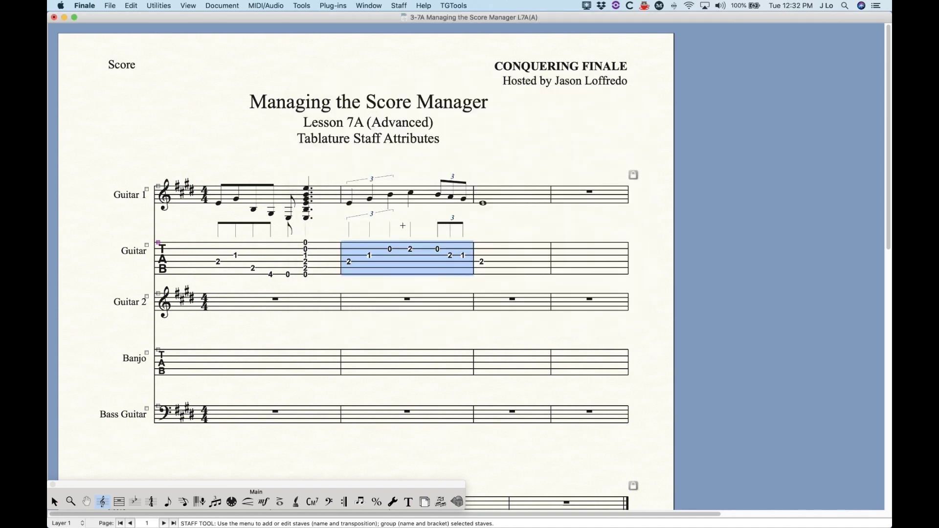
key("super+z")
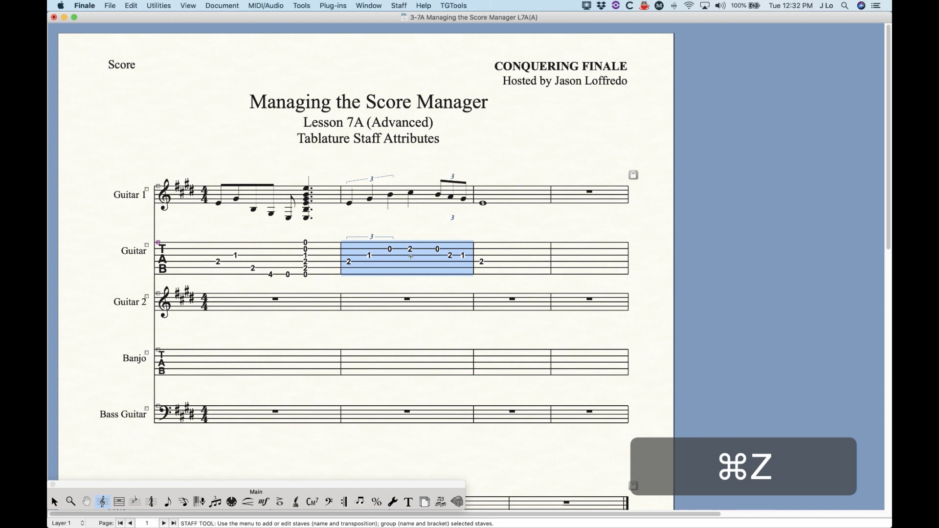
Turn off Show Tuplets and Show Clef Only On First Measure for the Guitar [TAB] staff and close the Score Manager
key("super+k")
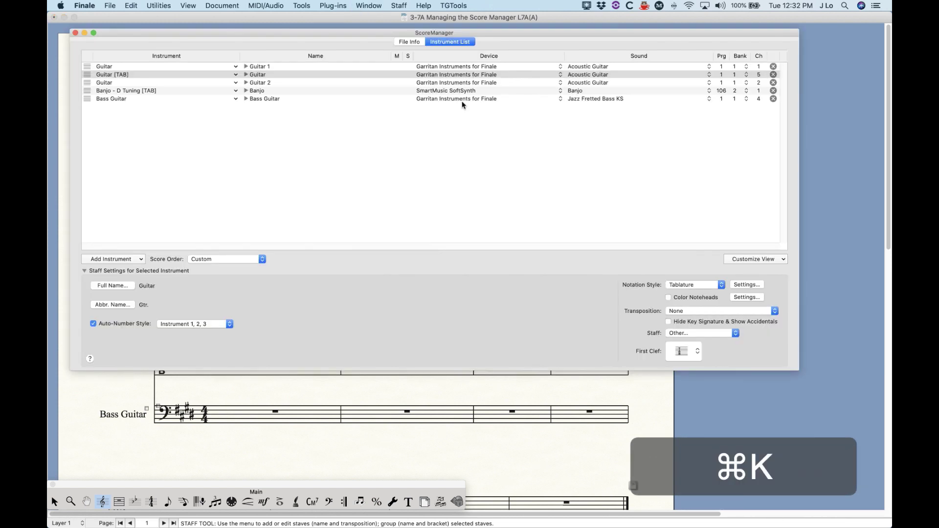
left_click(745, 284)
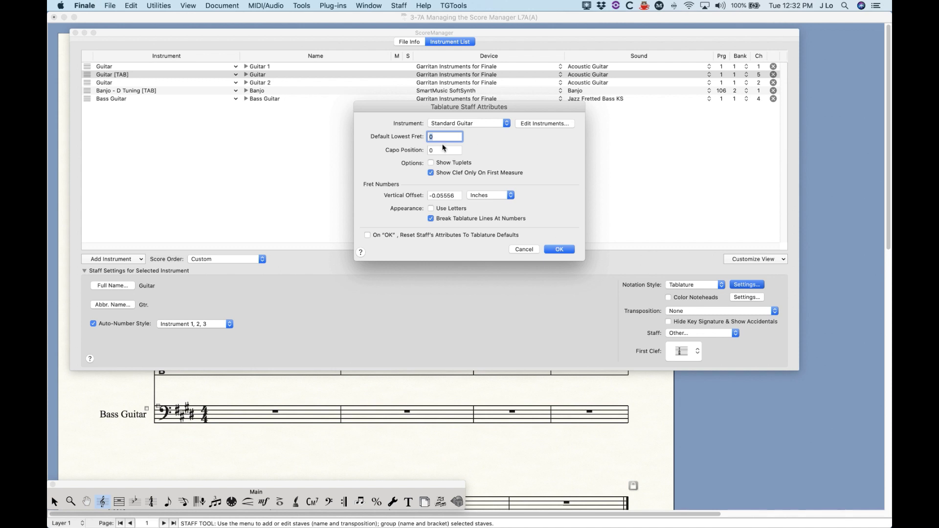
left_click(483, 175)
left_click(561, 250)
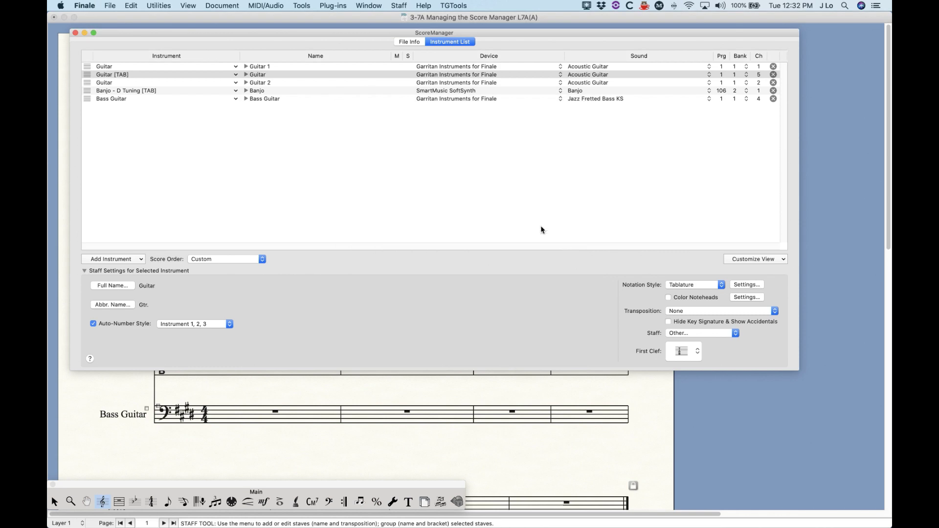
left_click(75, 33)
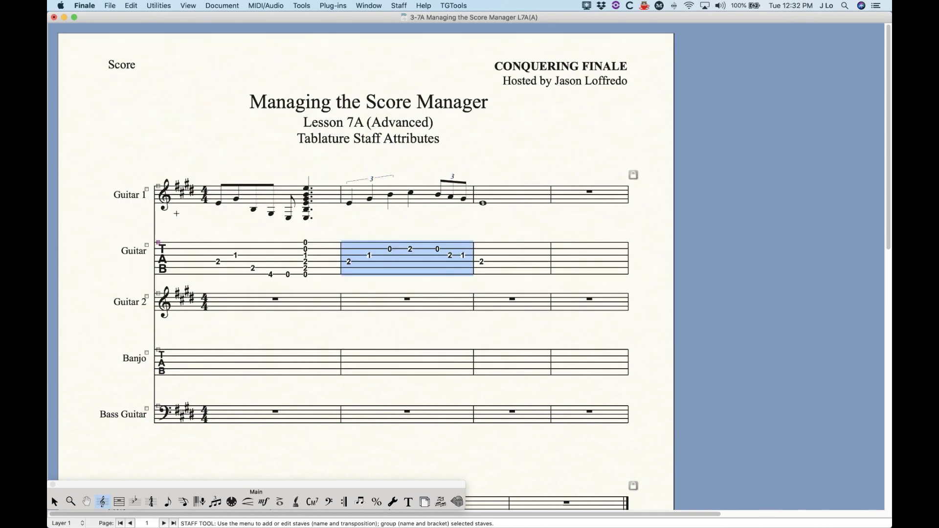
scroll(225, 322, "down", 10)
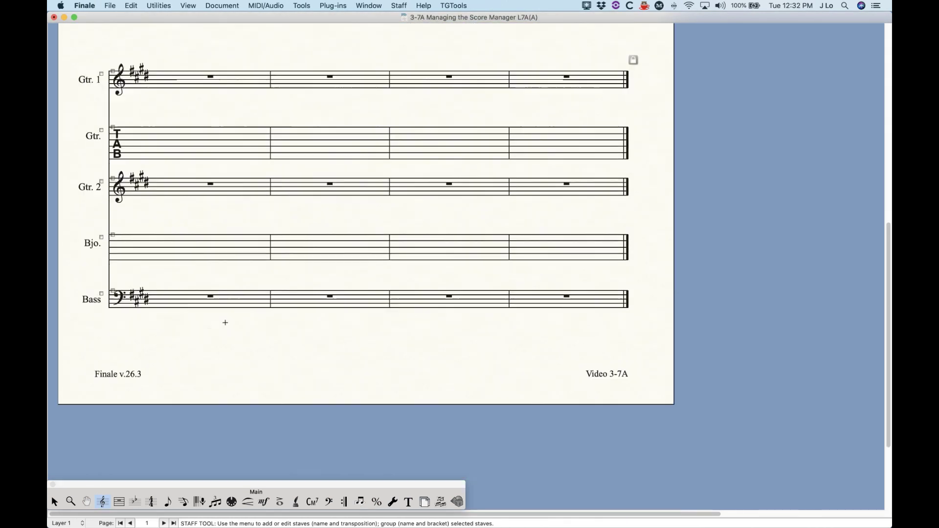
scroll(115, 141, "up", 2)
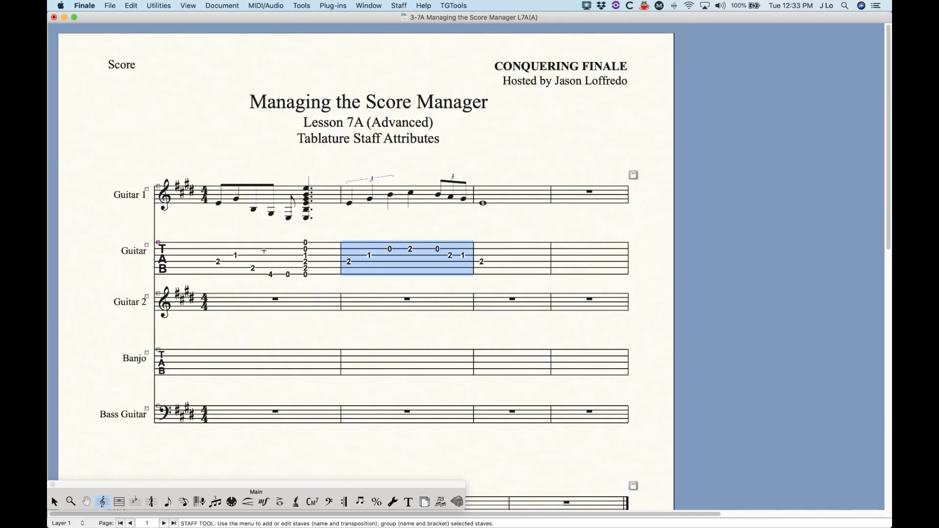
Turn on Display Clef Only on First Staff System in the Clefs document options and inspect the second system
left_click(205, 4)
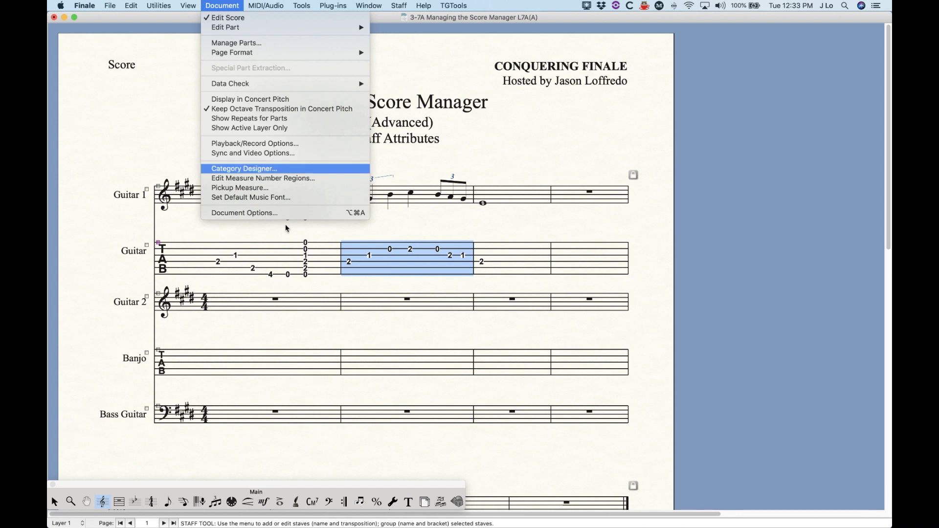
left_click(267, 212)
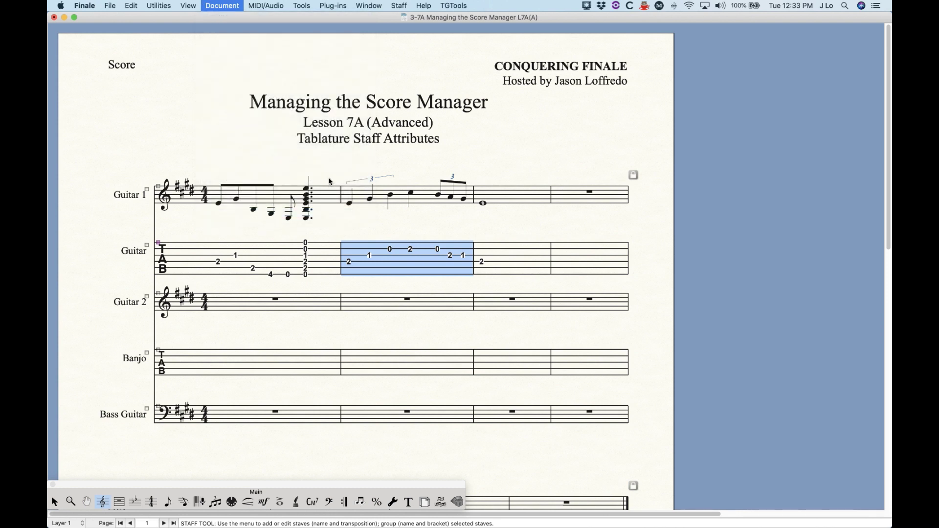
left_click(322, 148)
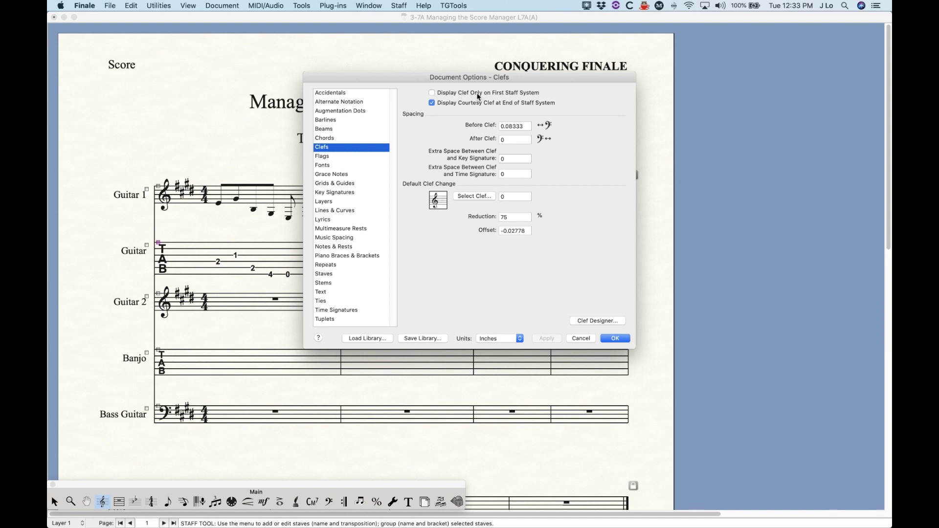
left_click(518, 95)
left_click(611, 338)
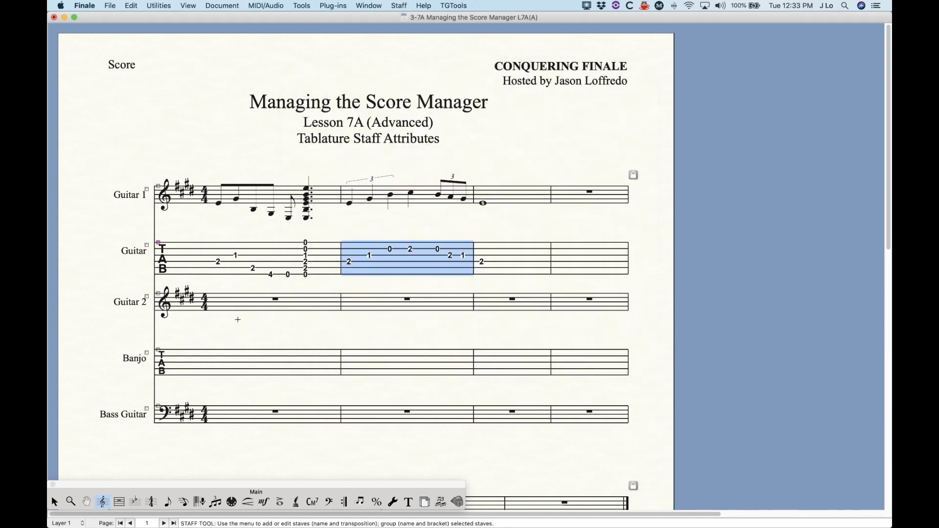
scroll(237, 321, "down", 10)
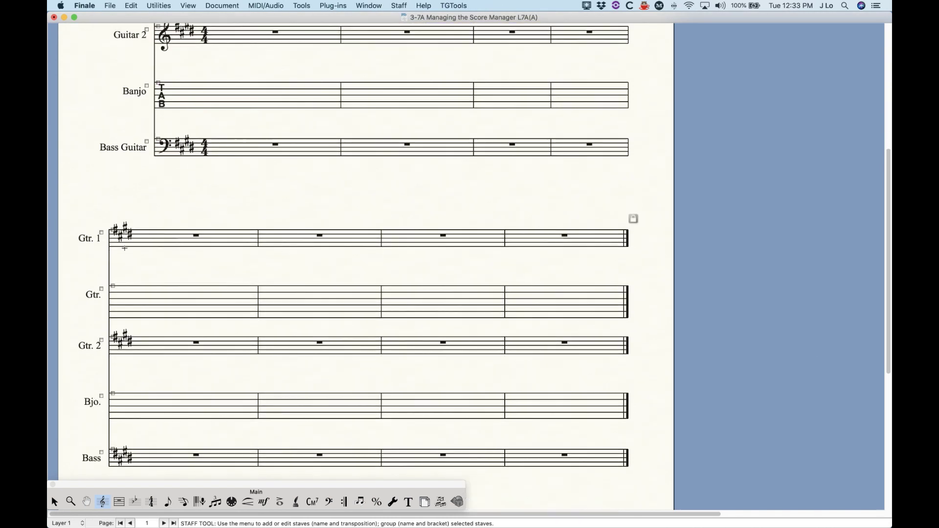
scroll(136, 363, "down", 2)
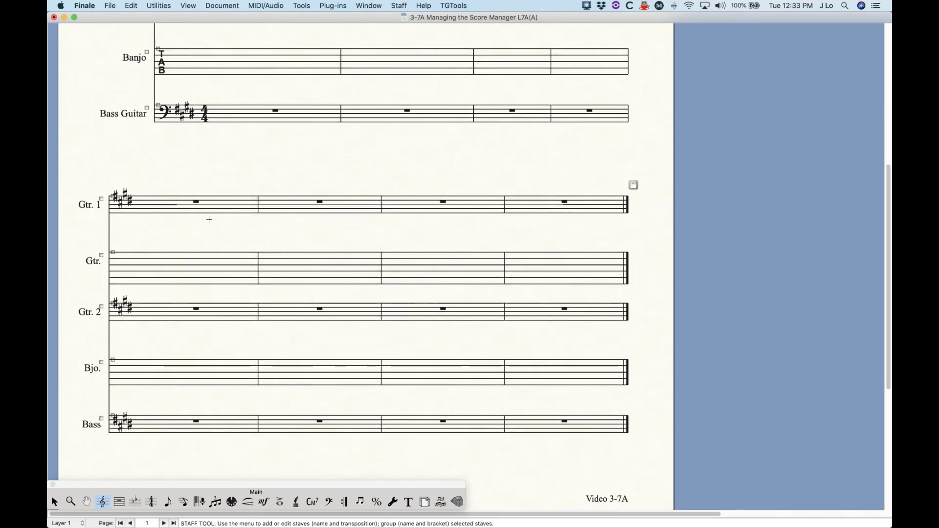
scroll(288, 346, "up", 10)
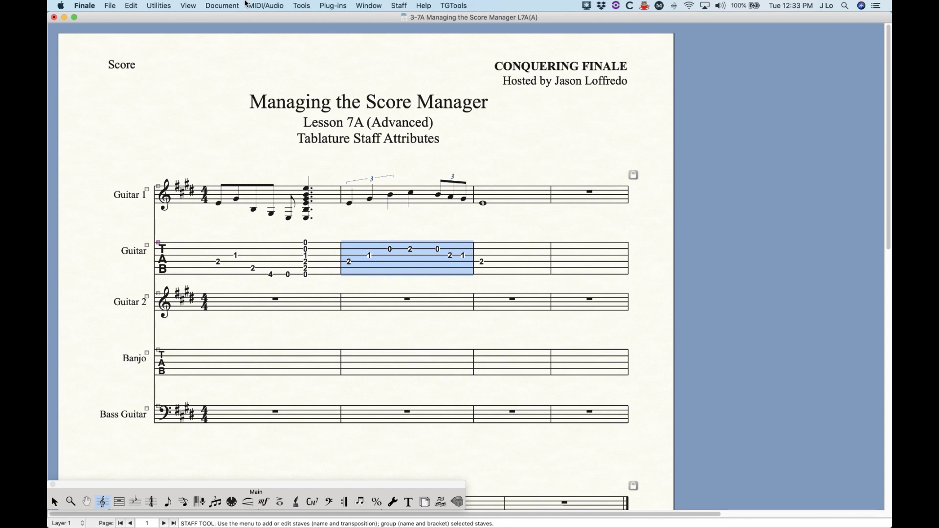
Turn off Display Clef Only on First Staff System in the Clefs document options
left_click(229, 4)
key("Escape")
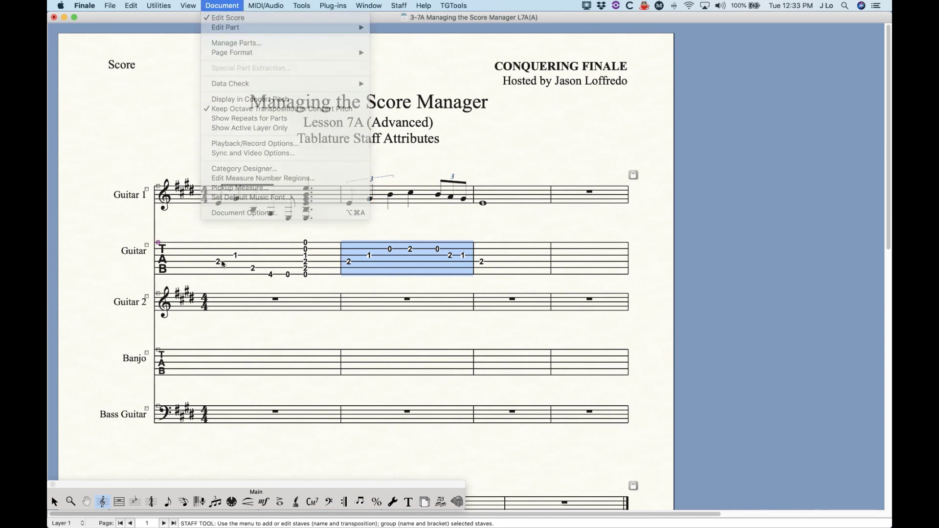
scroll(213, 381, "down", 5)
scroll(213, 381, "down", 5)
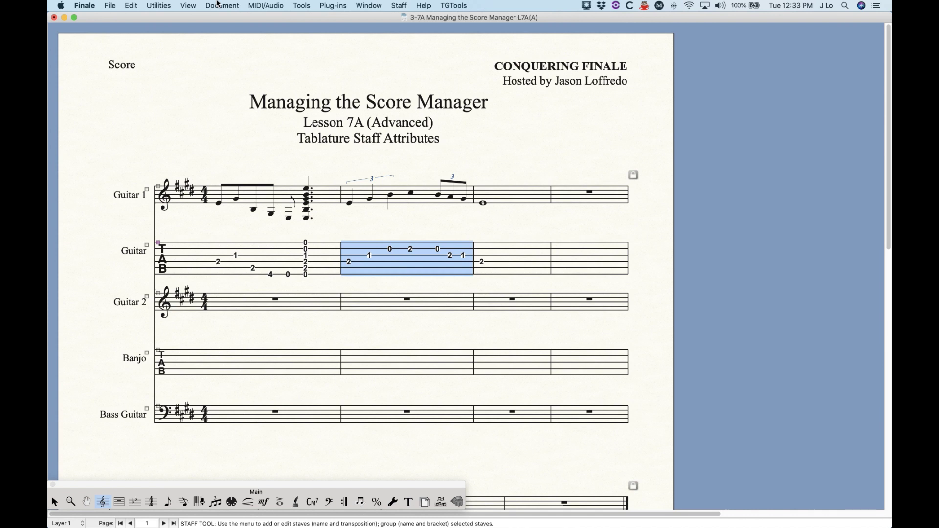
left_click(220, 5)
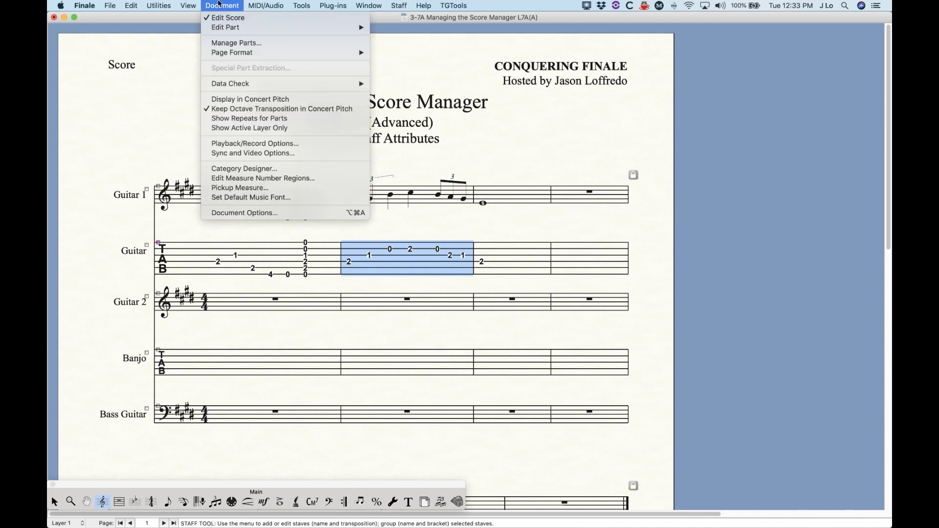
left_click(262, 214)
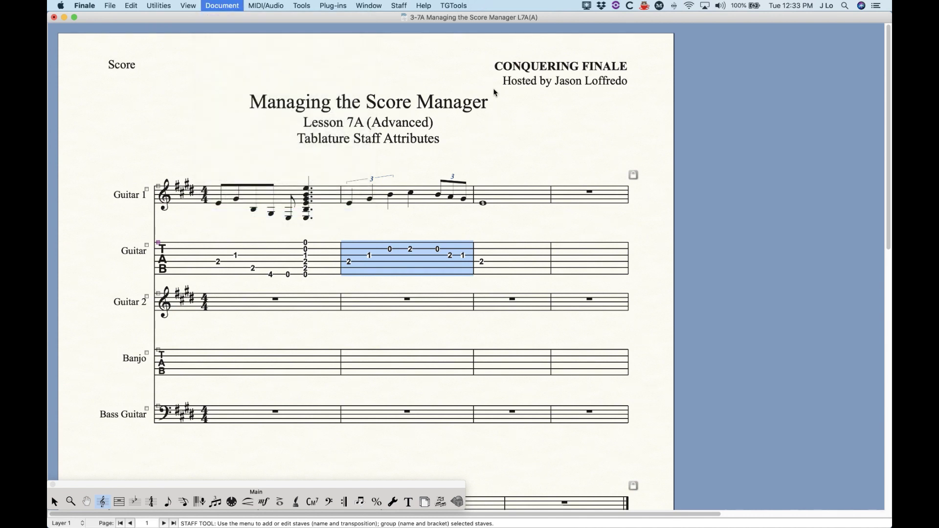
left_click(448, 93)
left_click(541, 339)
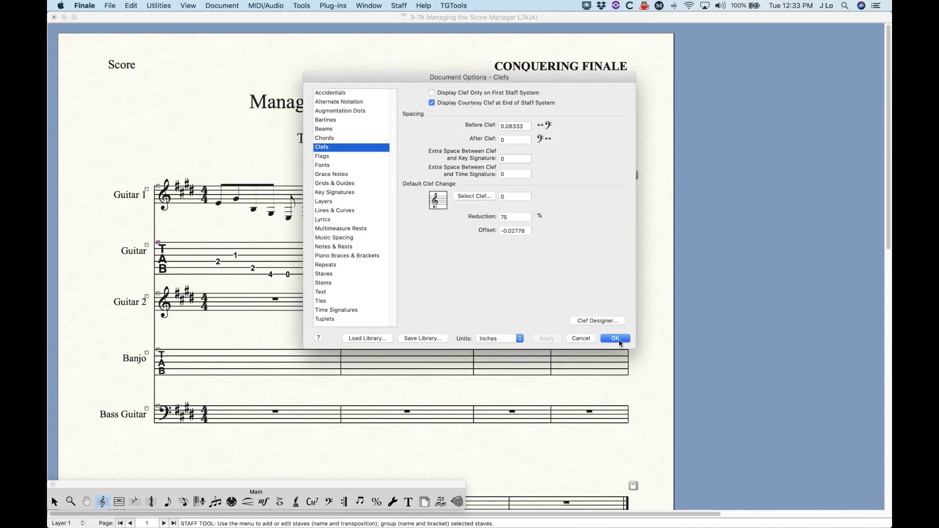
left_click(615, 338)
scroll(263, 315, "down", 8)
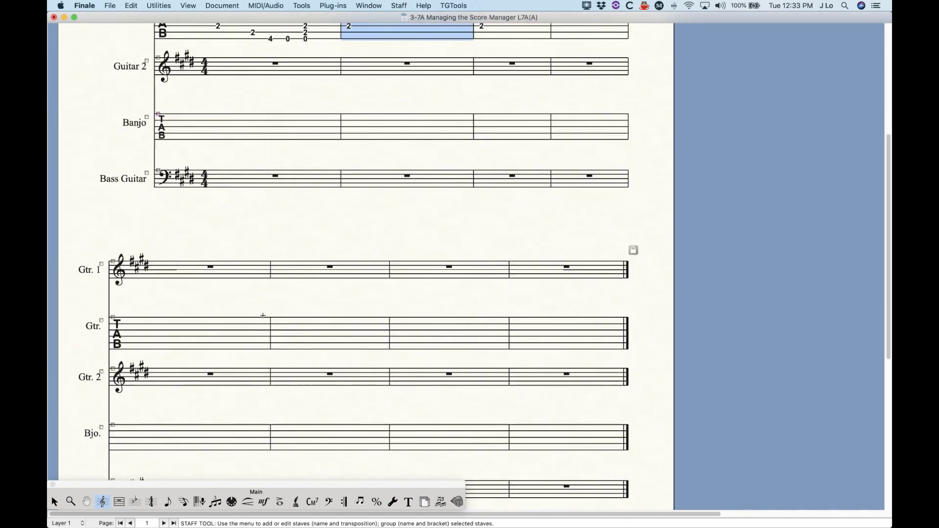
scroll(274, 244, "up", 5)
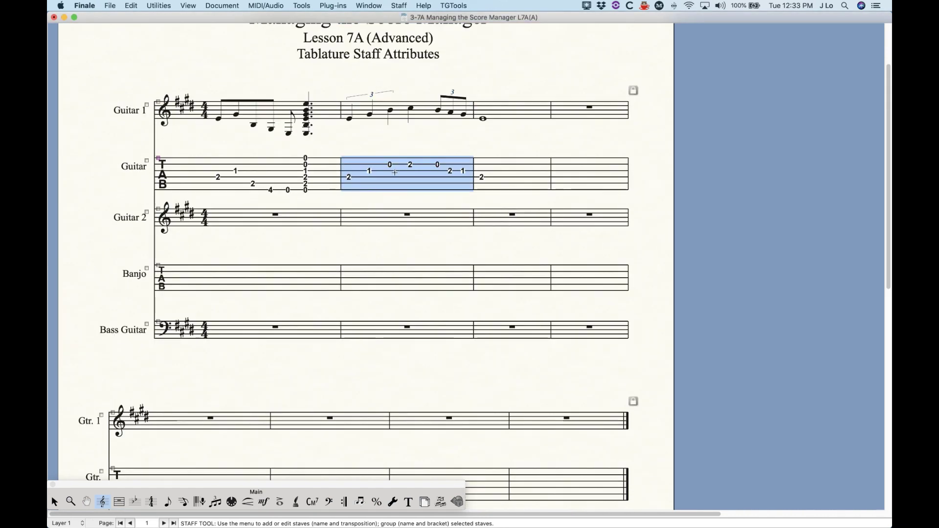
Turn on Show Clef Only On First Measure for the Guitar [TAB] staff and close the Score Manager
key("super+k")
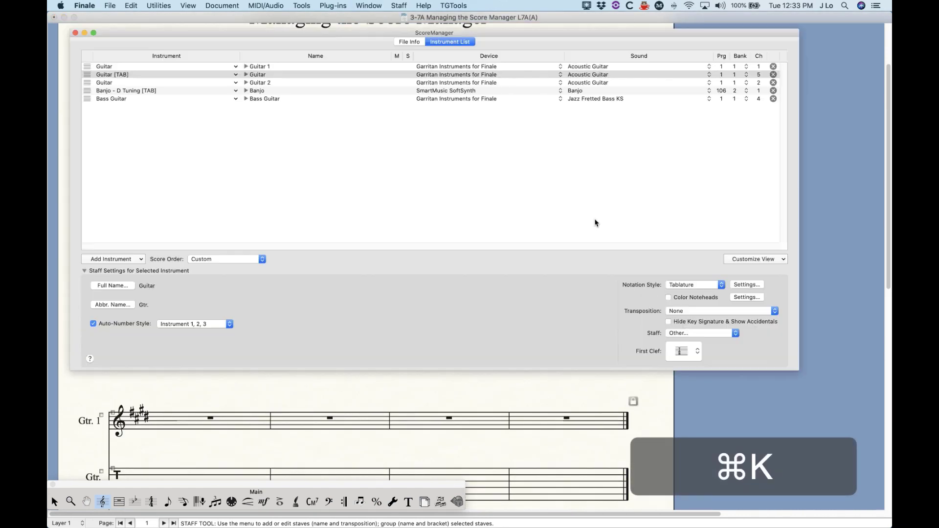
left_click(745, 286)
left_click(463, 173)
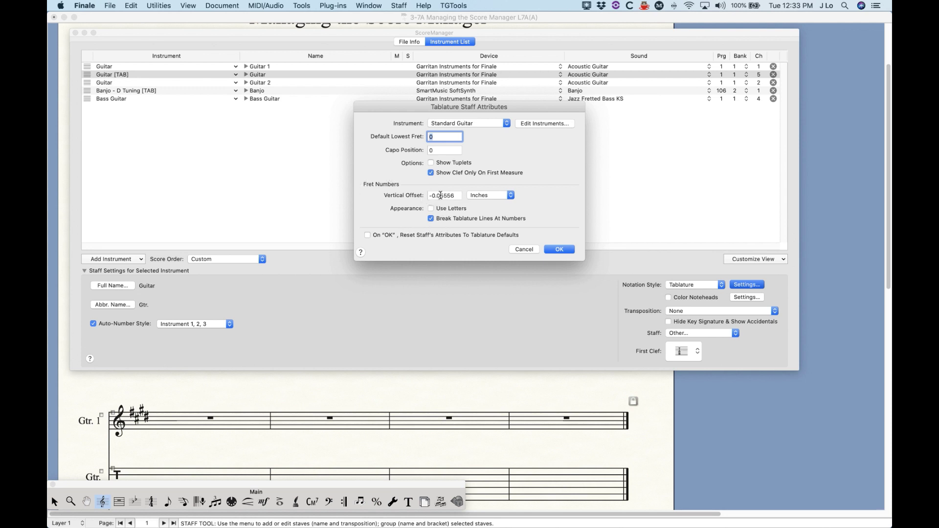
left_click(559, 249)
left_click(75, 32)
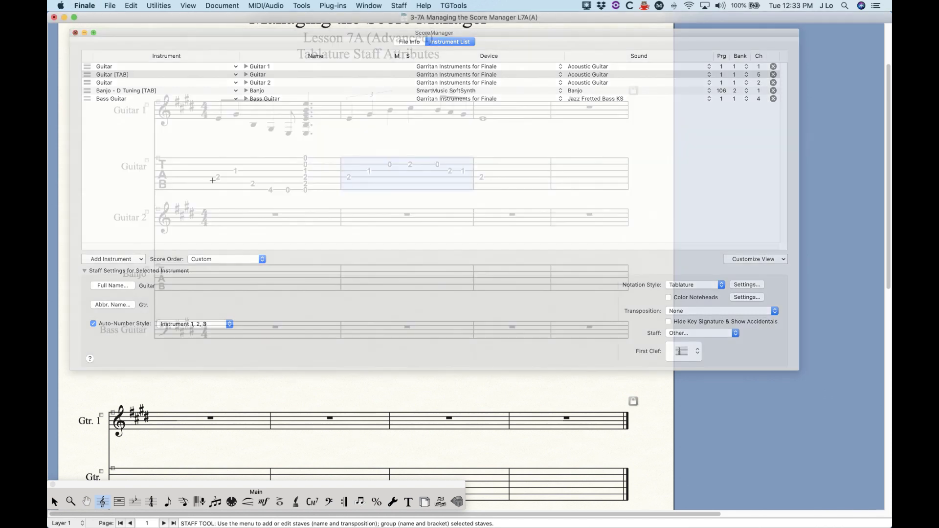
Set the fret number vertical offset to 0 inches for the Guitar [TAB] staff and close the Score Manager
left_click(300, 261)
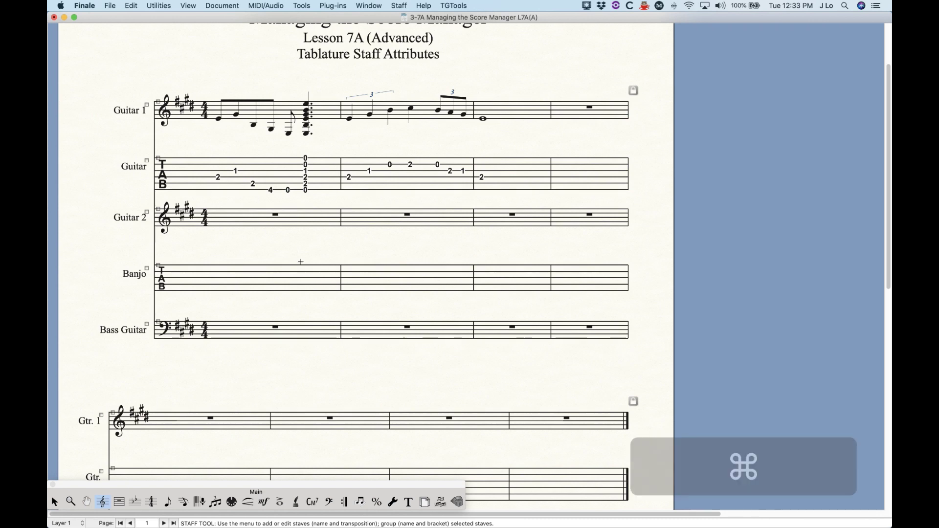
key("super+equal")
key("super+equal")
scroll(380, 304, "right", 4)
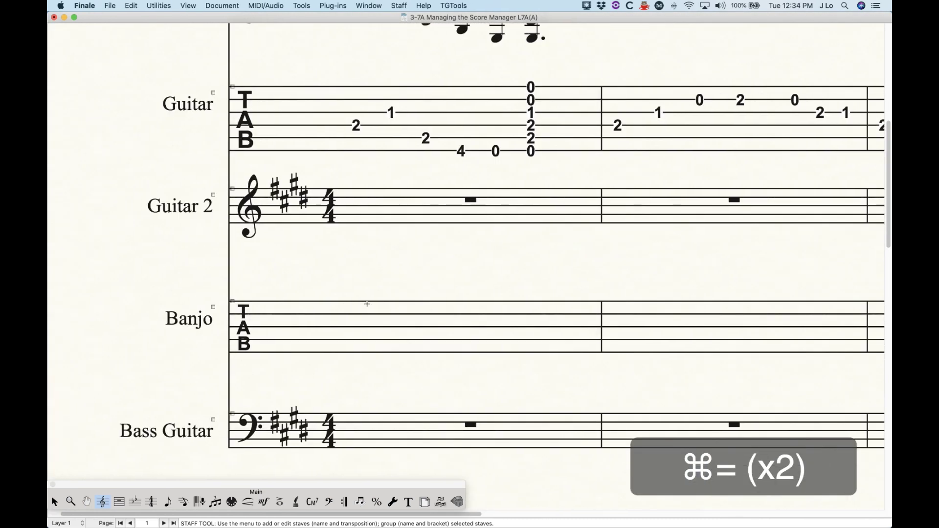
scroll(317, 303, "up", 5)
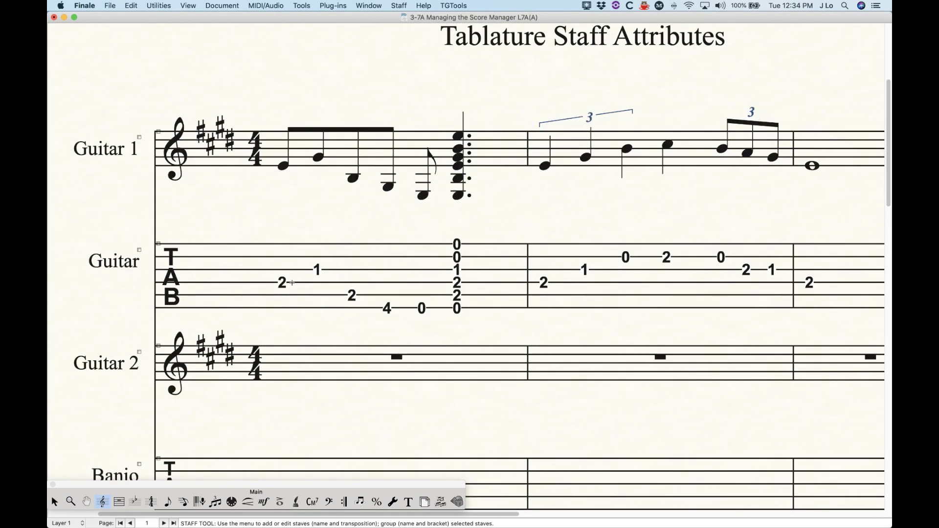
key("super+k")
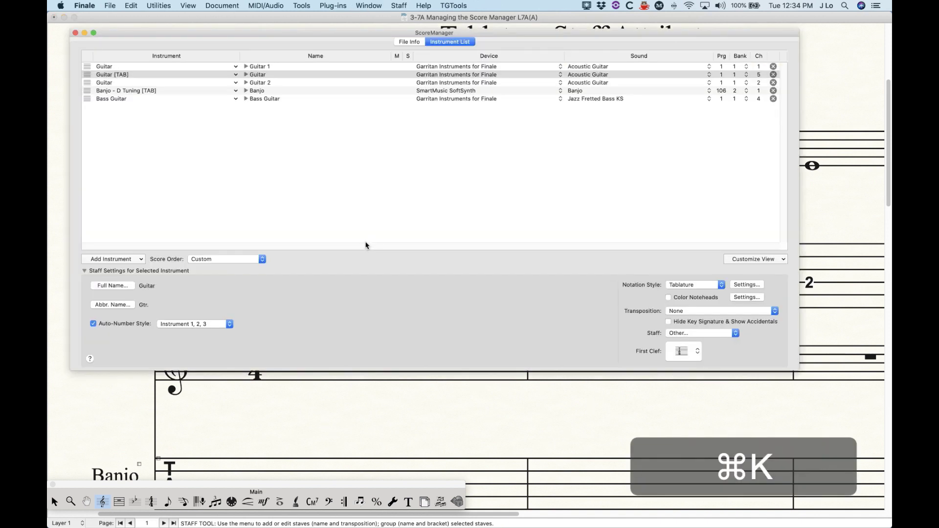
left_click(733, 285)
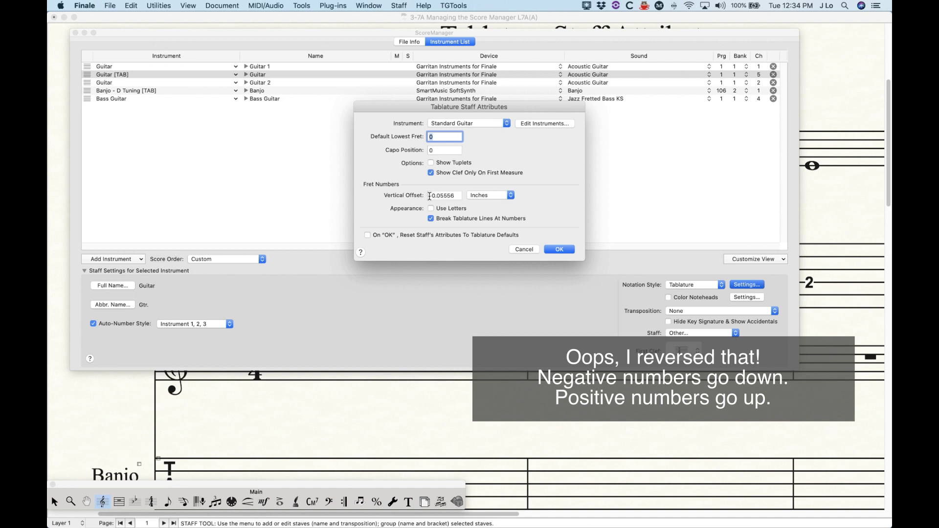
left_click_drag(429, 196, 486, 205)
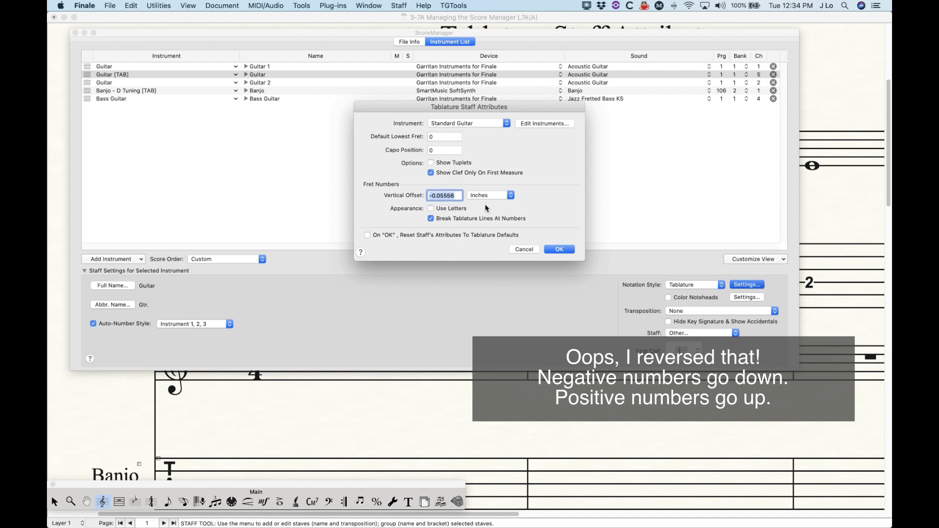
type("0")
left_click(559, 249)
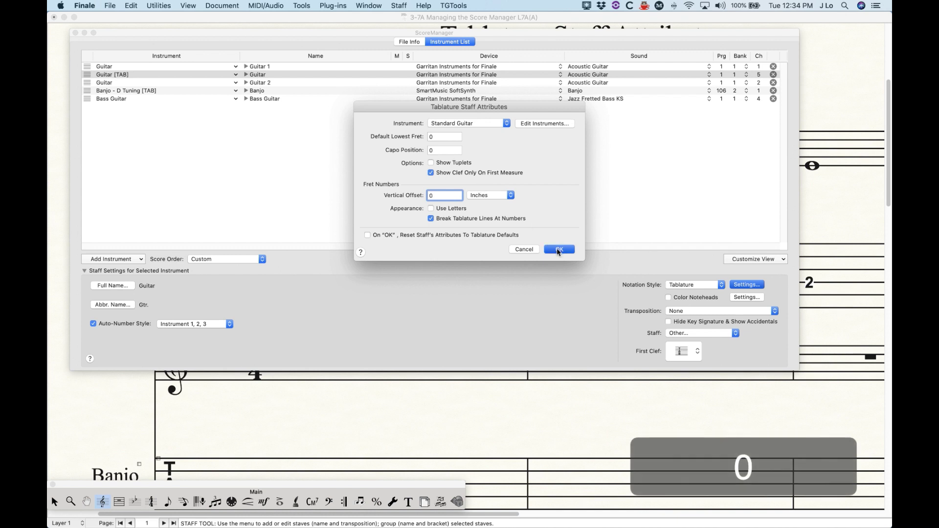
left_click(75, 33)
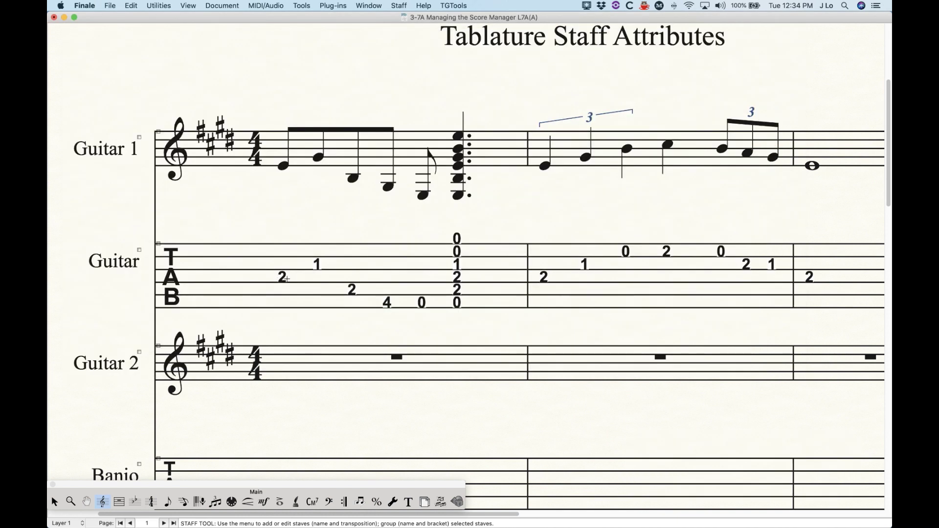
Set the Guitar [TAB] staff's fret number vertical offset to -.0555 inches in its Tablature Staff Attributes
key("super+k")
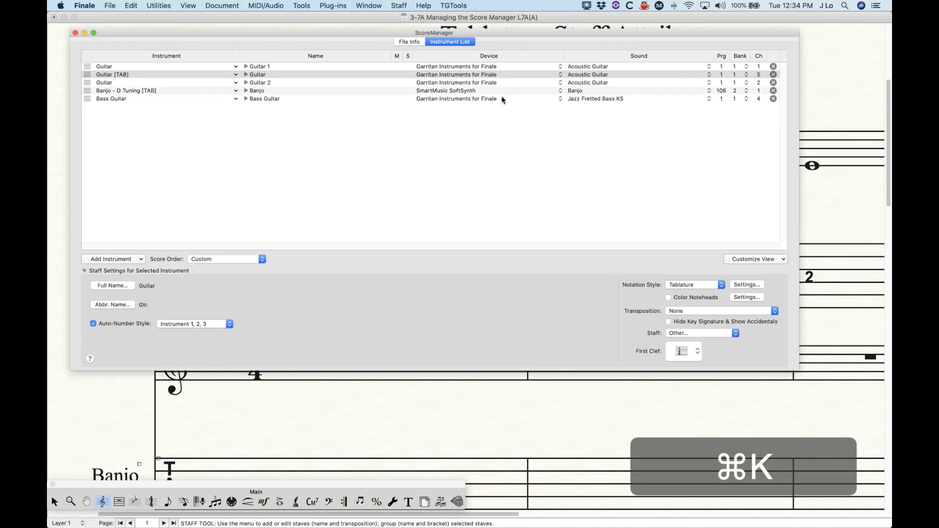
left_click(748, 285)
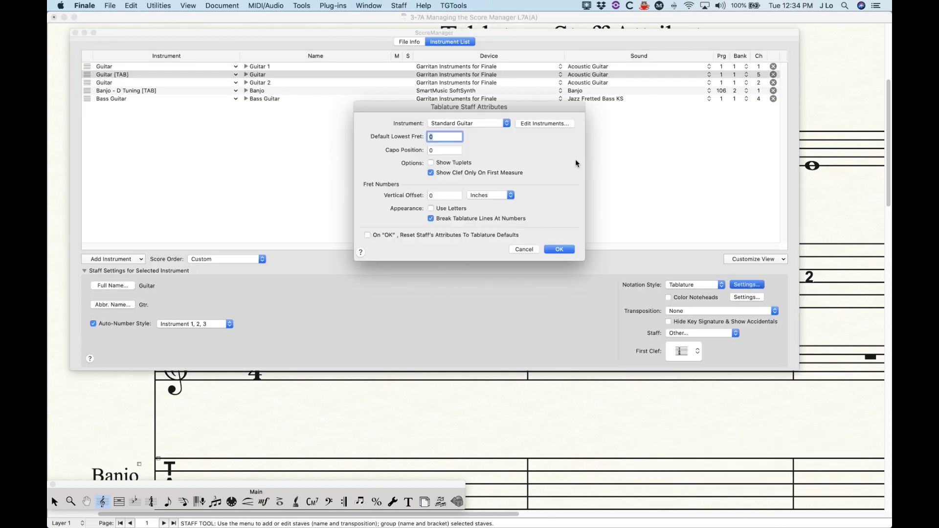
left_click(440, 197)
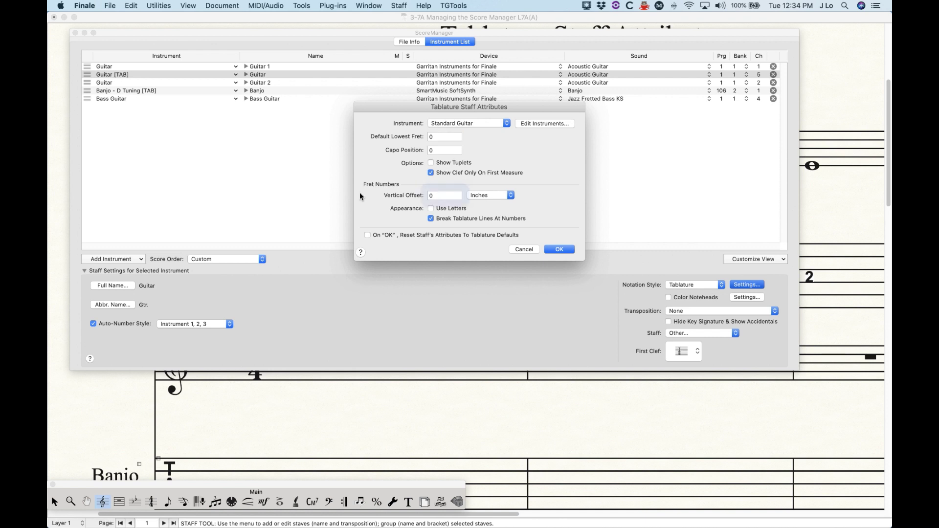
type("-.055")
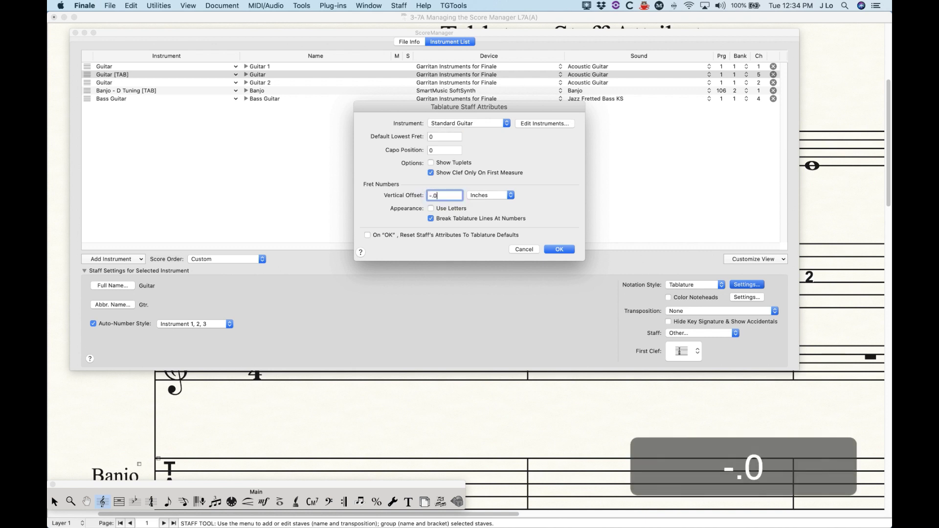
type("5")
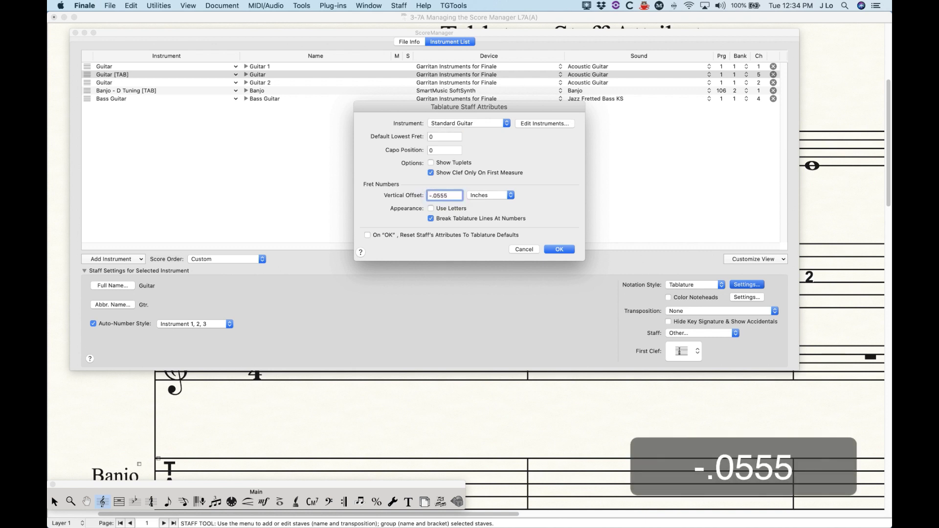
left_click(559, 250)
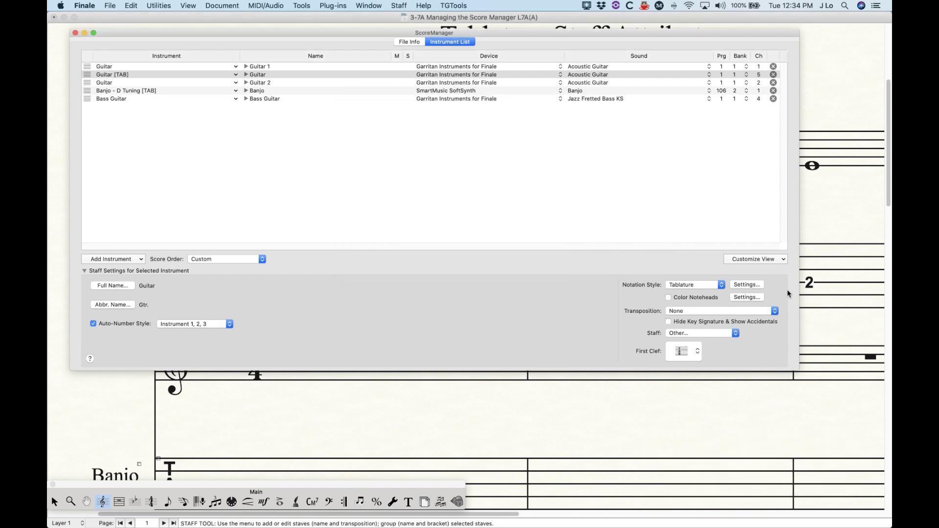
Turn on Use Letters for the Guitar [TAB] staff's fret numbers and close the Score Manager
left_click(743, 285)
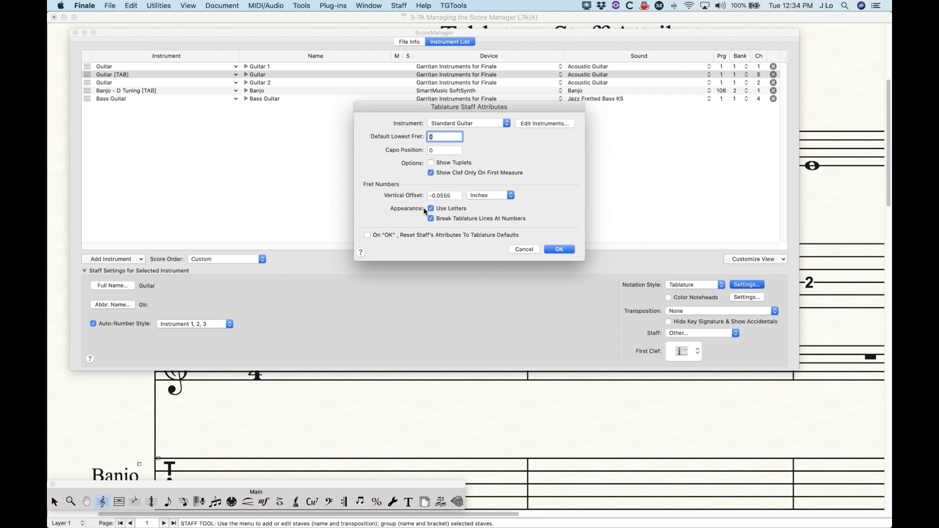
left_click(562, 251)
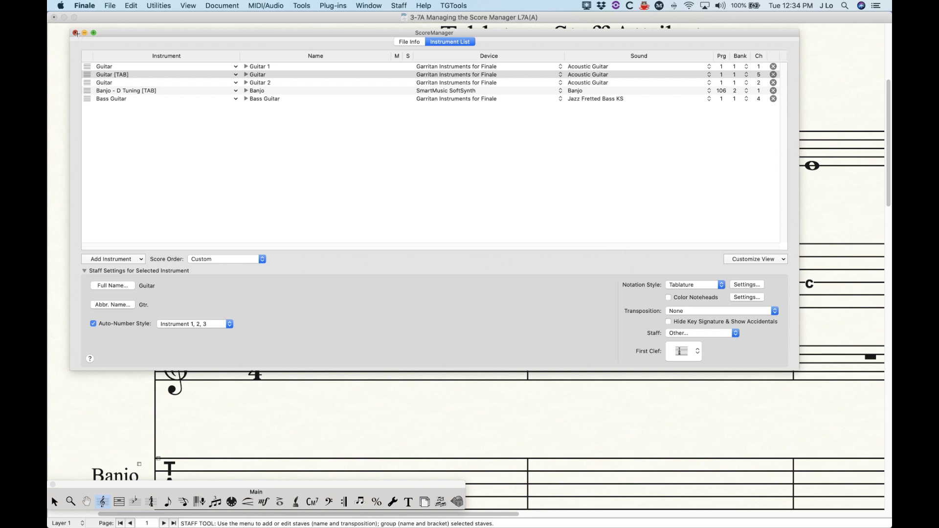
left_click(75, 32)
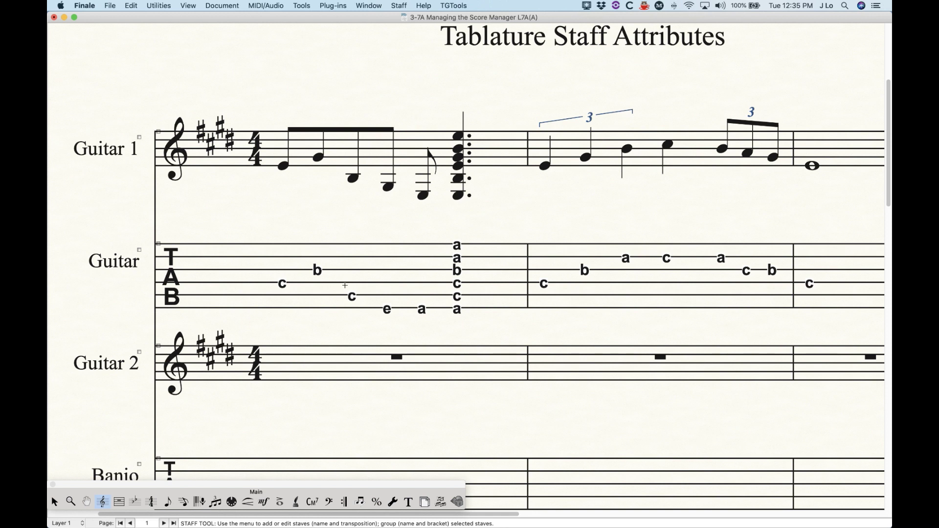
Turn off Use Letters and Break Tablature Lines At Numbers for the Guitar [TAB] staff and close the Score Manager
key("super+k")
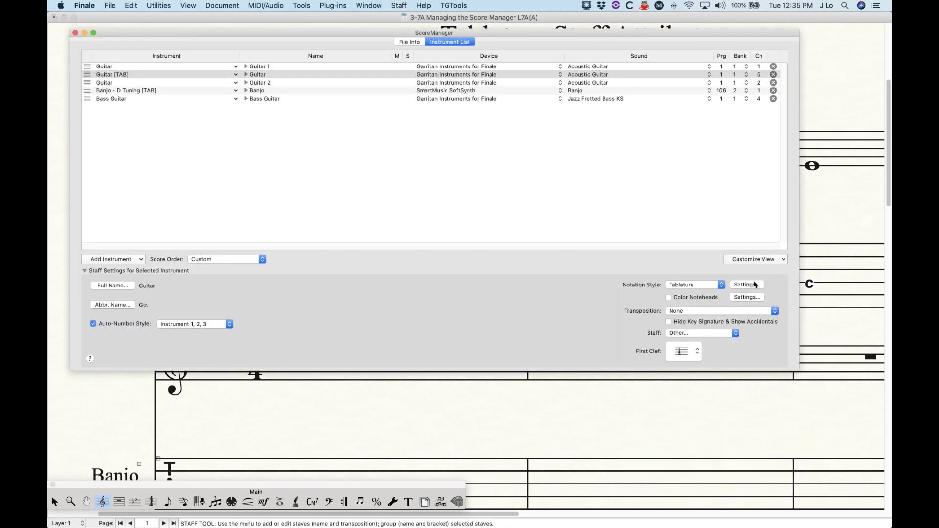
left_click(754, 284)
left_click(451, 210)
left_click(461, 219)
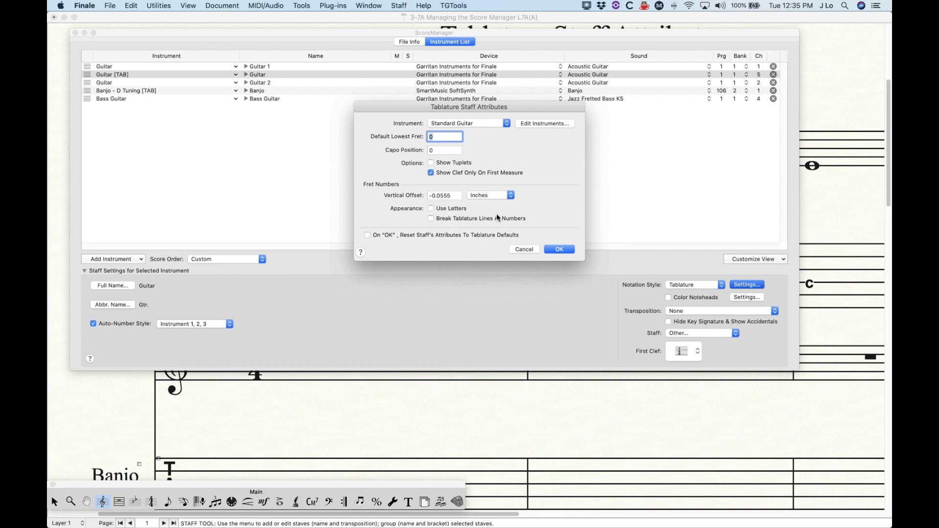
left_click(558, 250)
left_click(75, 33)
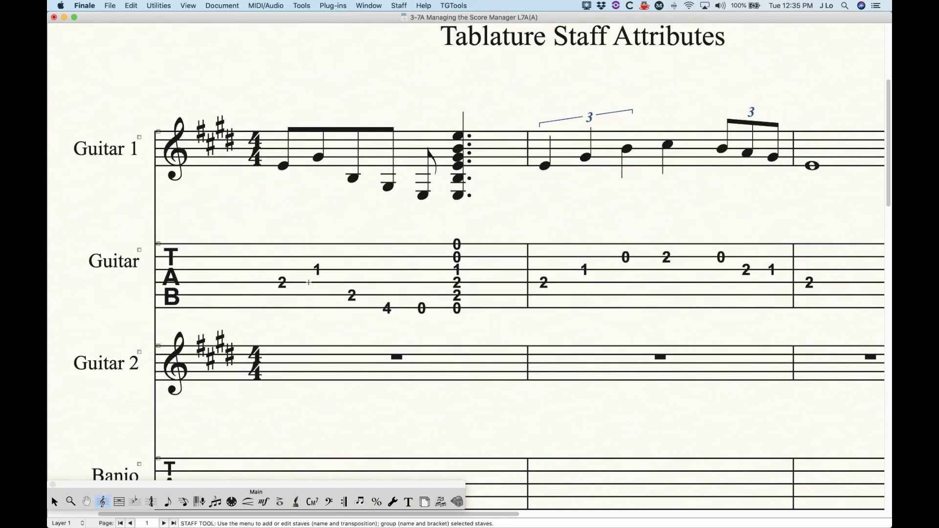
Turn on Break Tablature Lines At Numbers for the Guitar [TAB] staff and close the Score Manager
key("super+k")
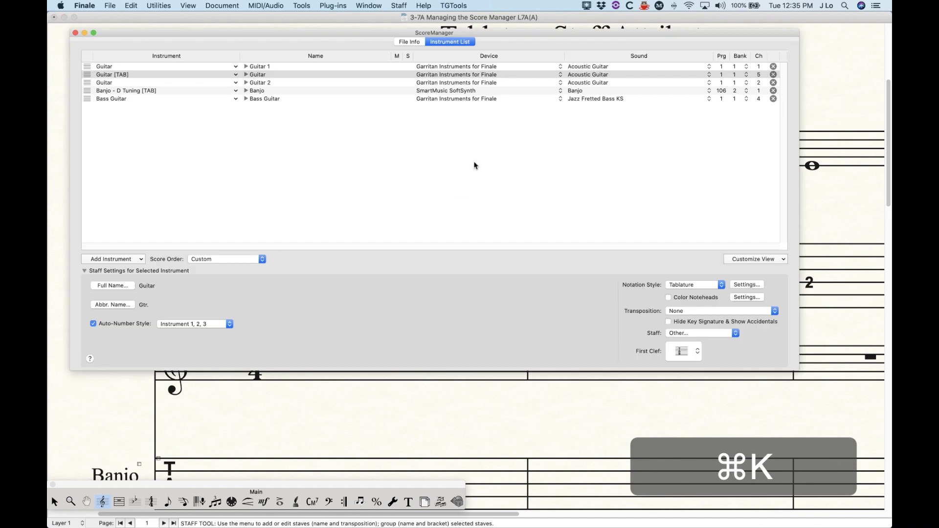
left_click(743, 286)
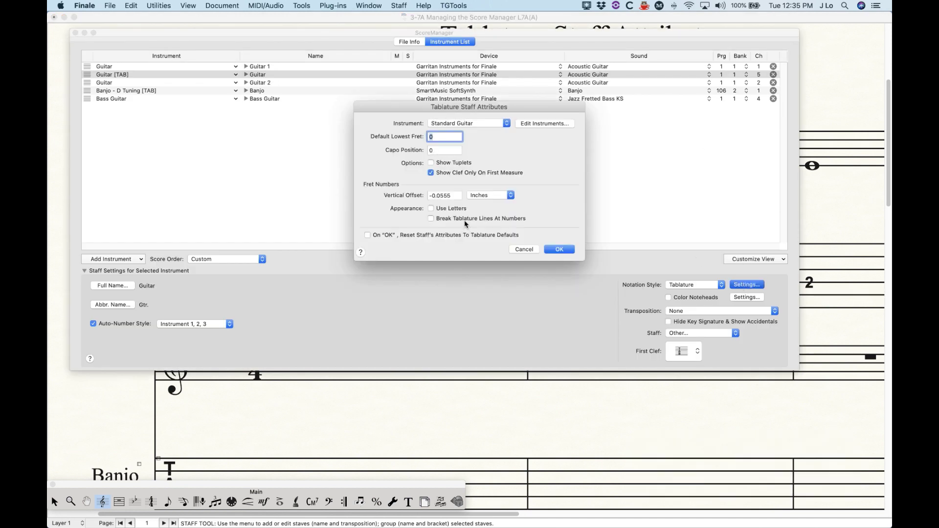
left_click(559, 251)
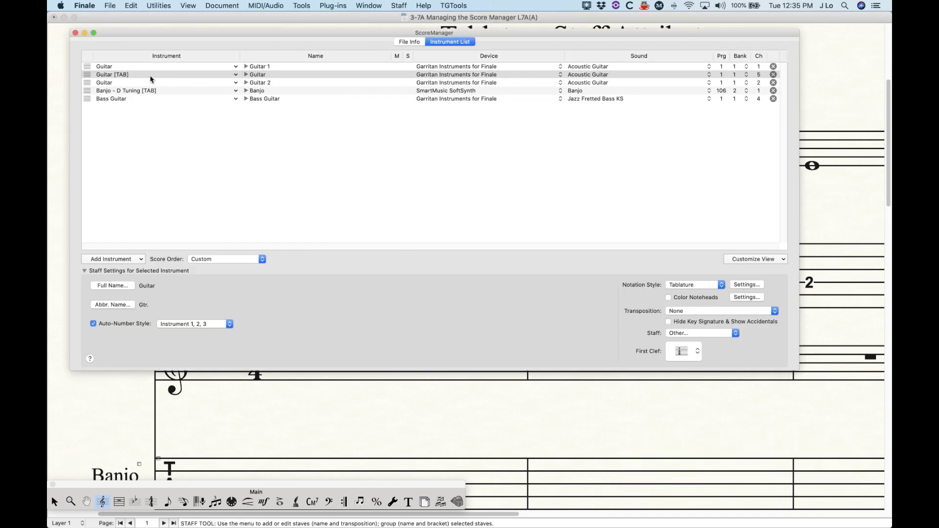
left_click(75, 32)
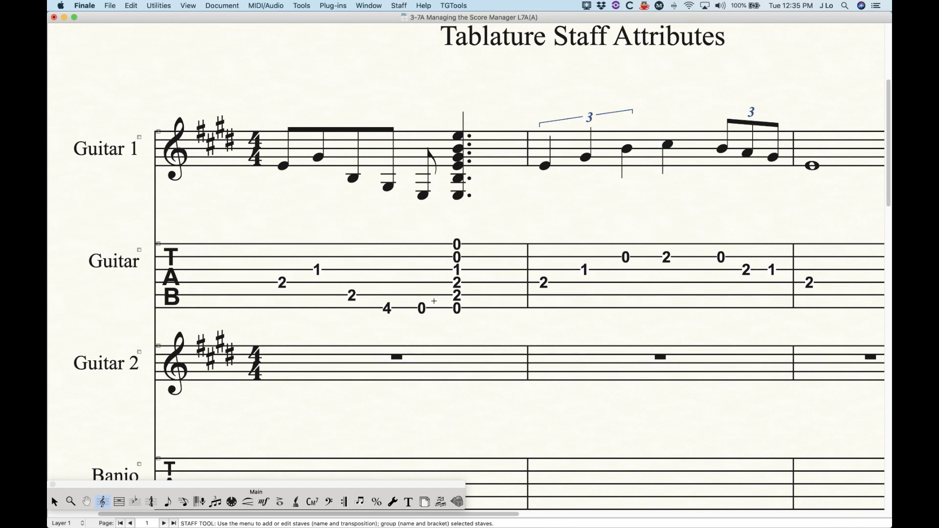
Open the Fonts document options with Tablature as the notation font category, and move the dialog clear of the tablature's first measure
left_click(54, 501)
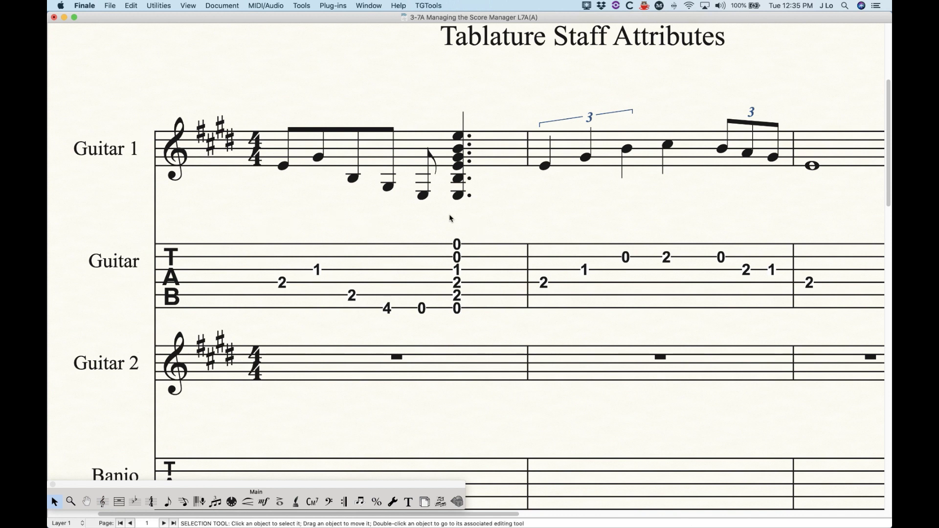
left_click(209, 4)
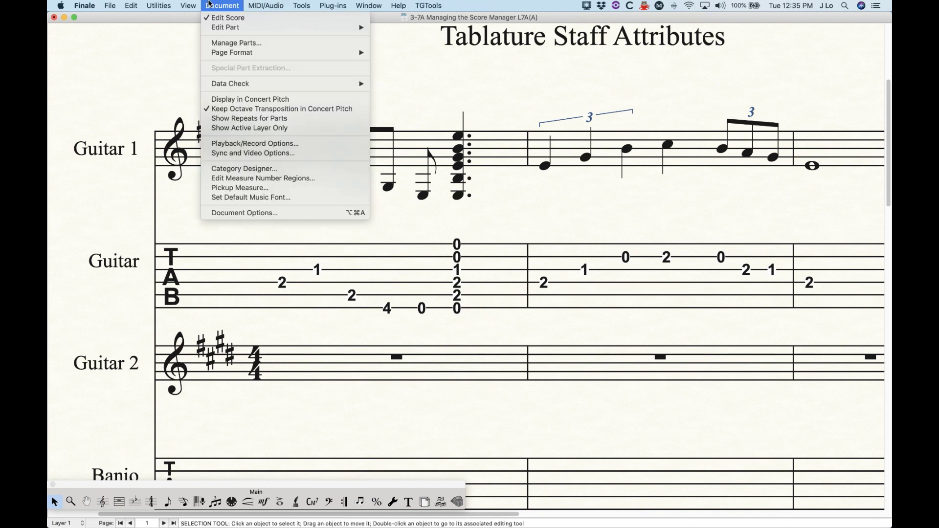
left_click(271, 215)
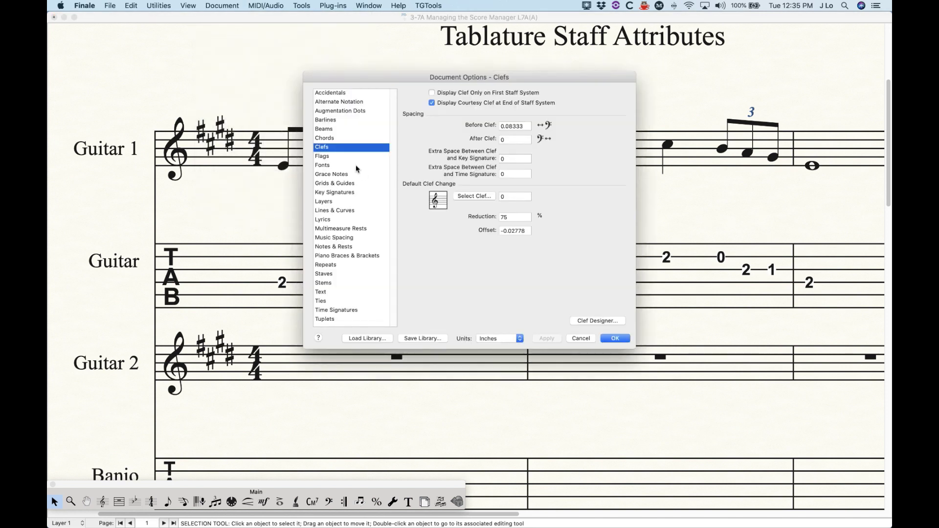
left_click(333, 166)
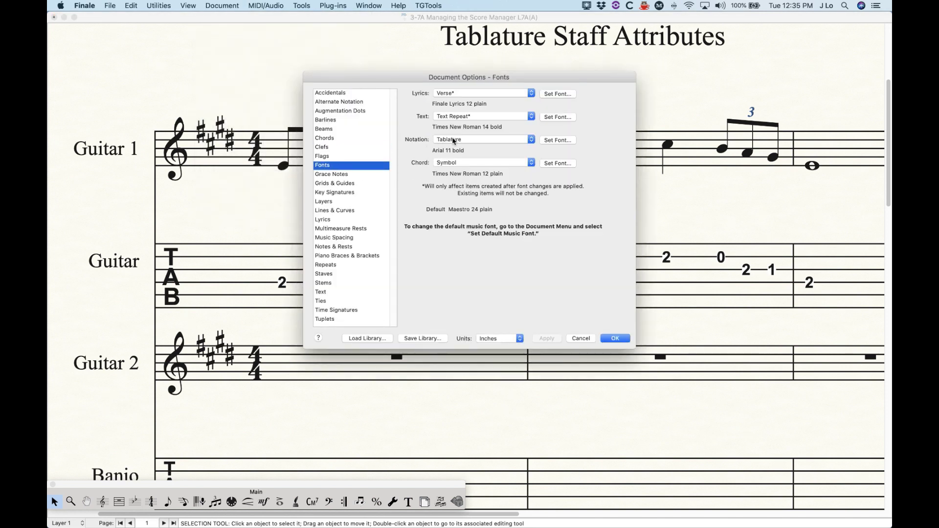
left_click(452, 141)
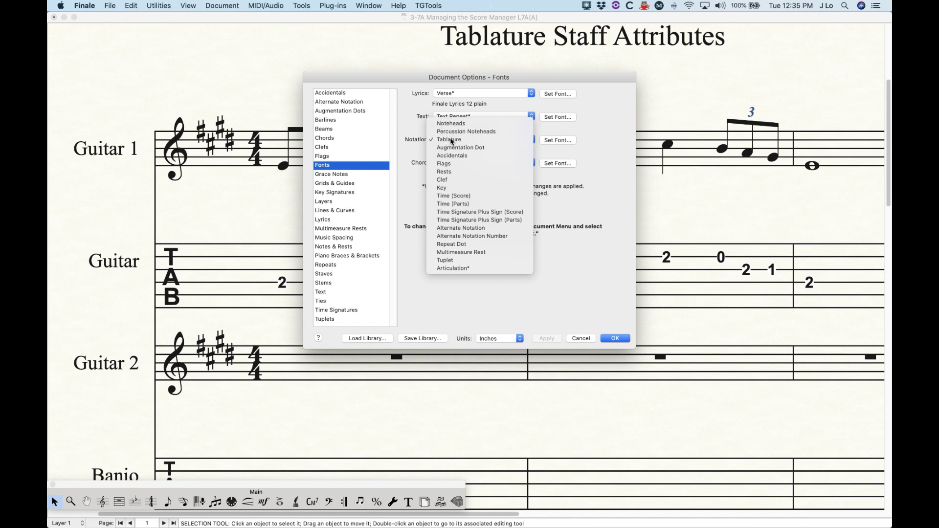
left_click(452, 141)
left_click_drag(424, 79, 582, 106)
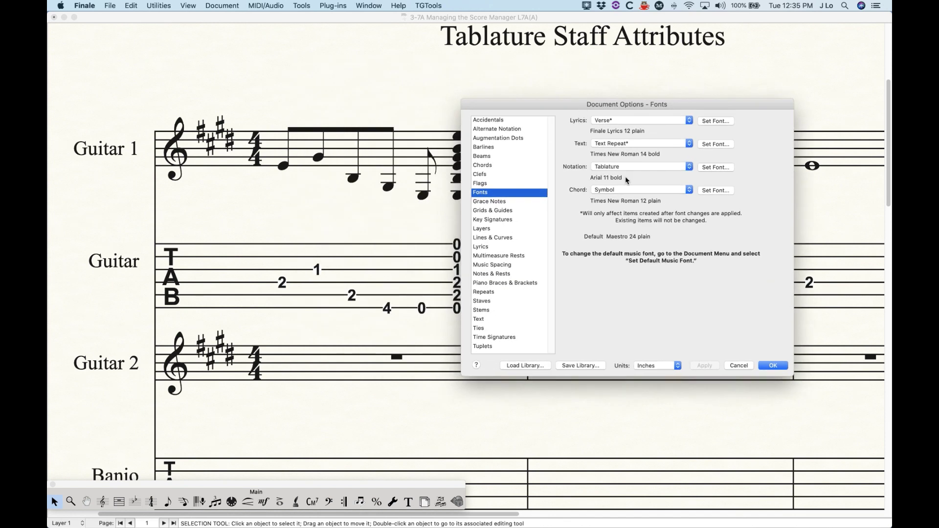
Set the Tablature font to size 12 without bold and apply it to the score
left_click(710, 168)
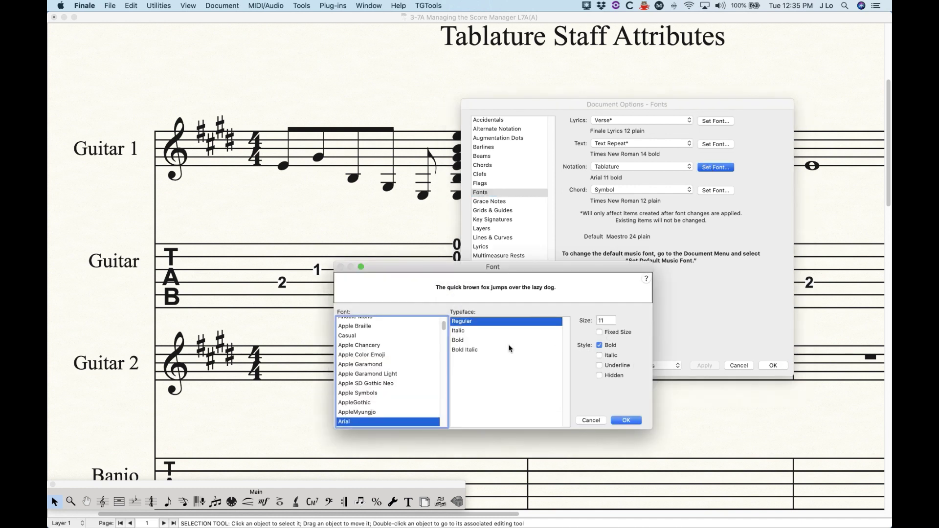
left_click(599, 345)
left_click(609, 321)
type("12")
left_click(624, 421)
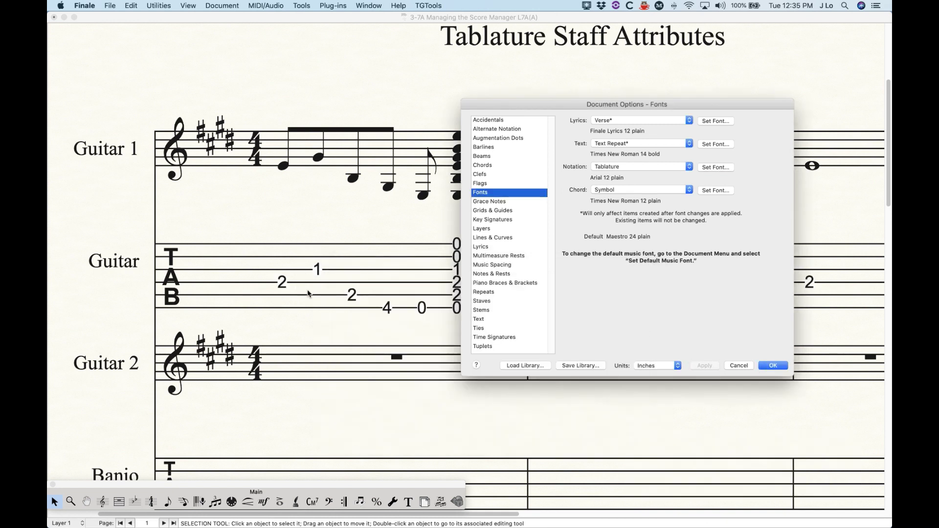
Set the Tablature font to size 11 bold and apply it to the score
left_click(716, 168)
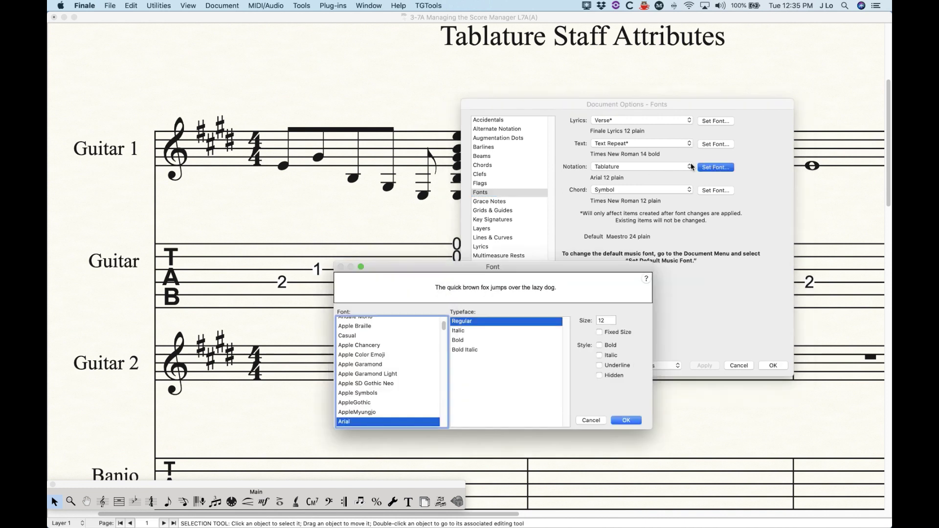
double_click(614, 320)
type("11")
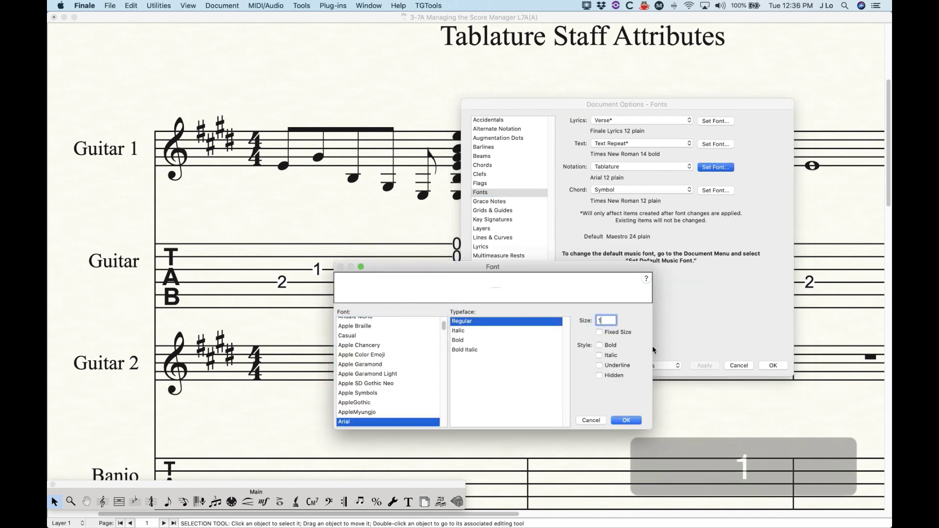
left_click(605, 346)
left_click(626, 421)
left_click(714, 366)
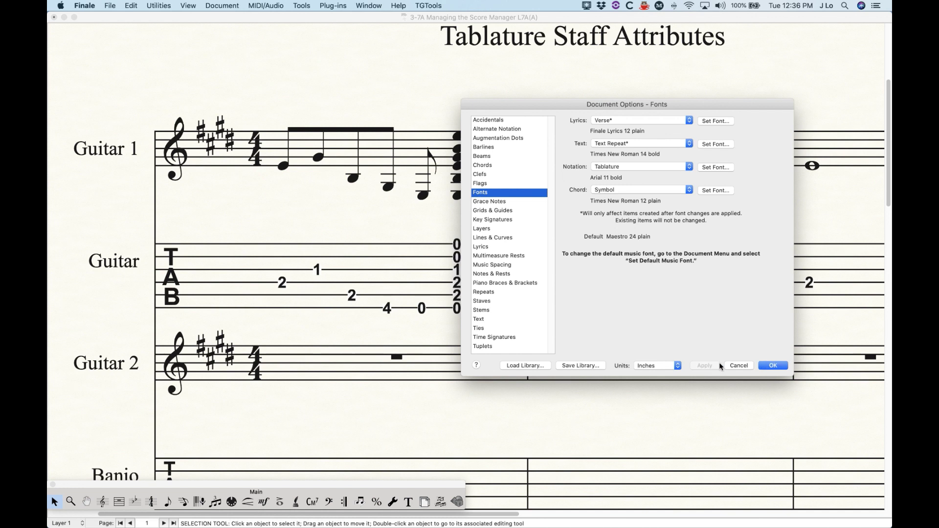
Accept the document options and return to the full tablature staff in the score
left_click(772, 367)
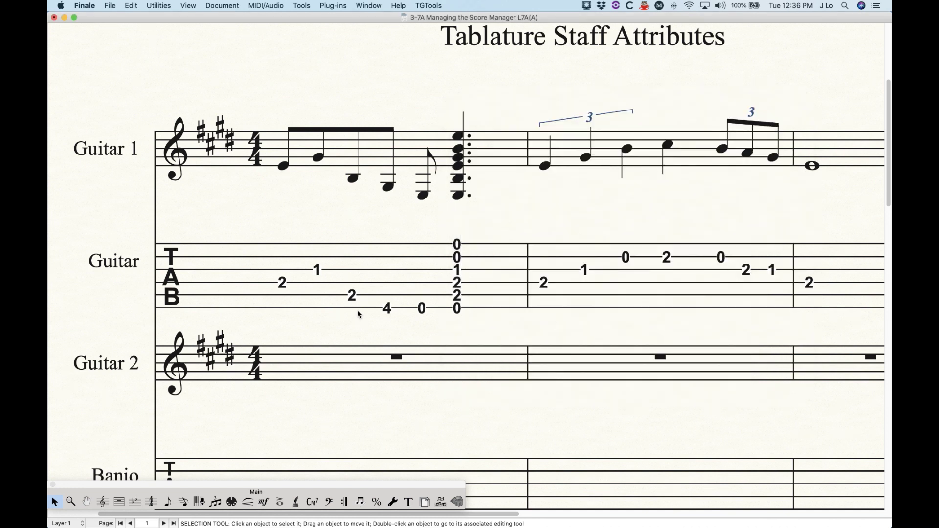
scroll(360, 314, "down", 3)
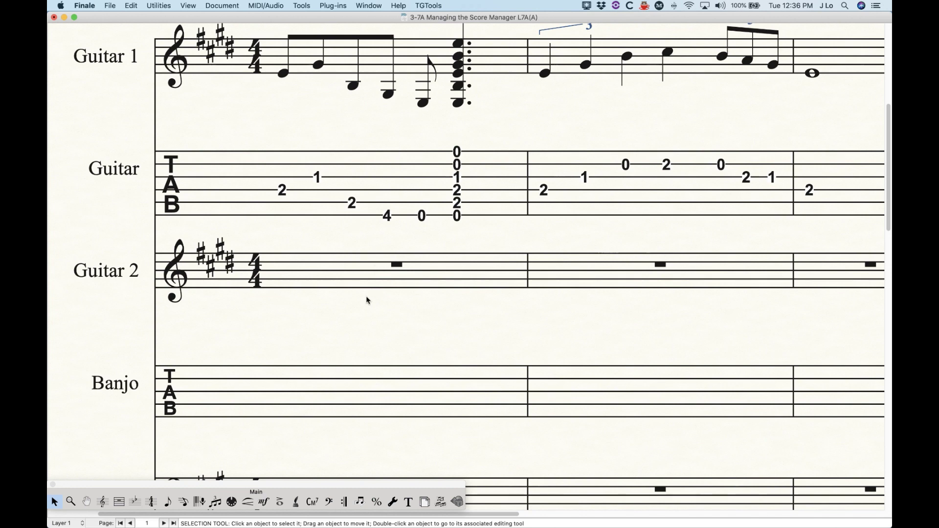
key("super+minus")
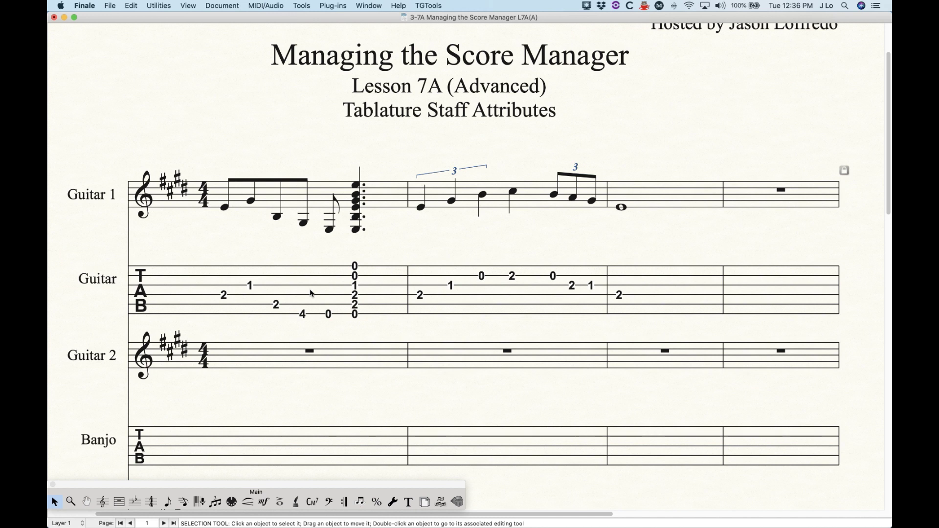
Review the Guitar [TAB] staff's Tablature Staff Attributes, including the reset-to-defaults option, and leave the Score Manager without changing anything
key("super")
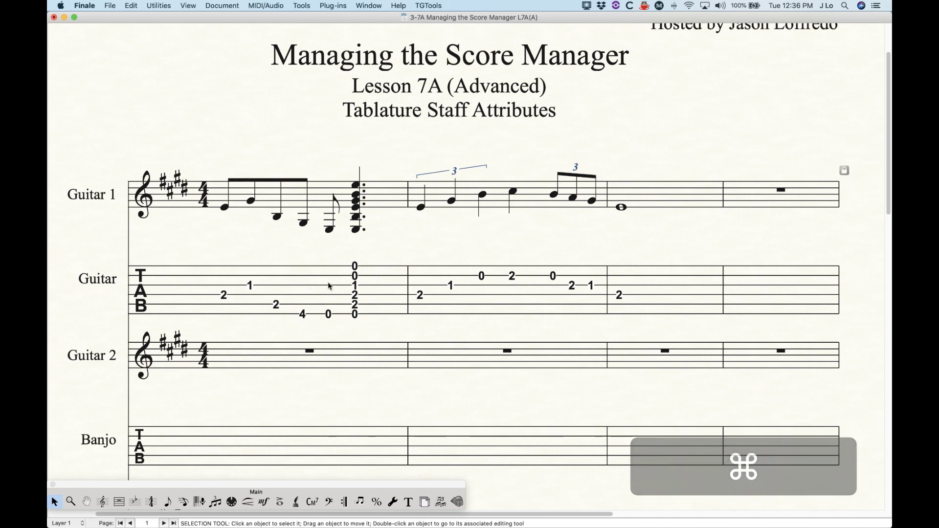
key("super+k")
left_click(757, 286)
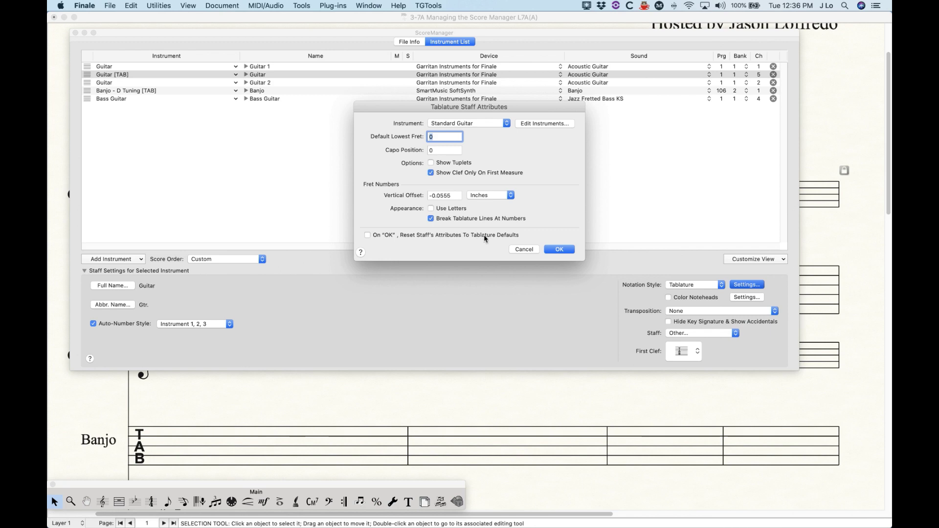
left_click(521, 250)
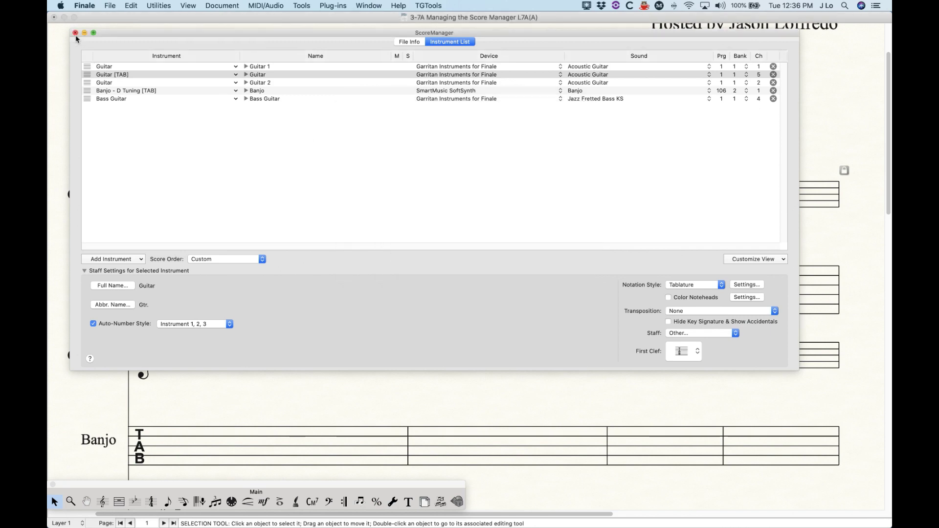
left_click(75, 33)
Change the Bass Guitar staff's instrument to 4 String Bass [TAB] from the third measure of the first system
key("super+minus")
key("super+minus")
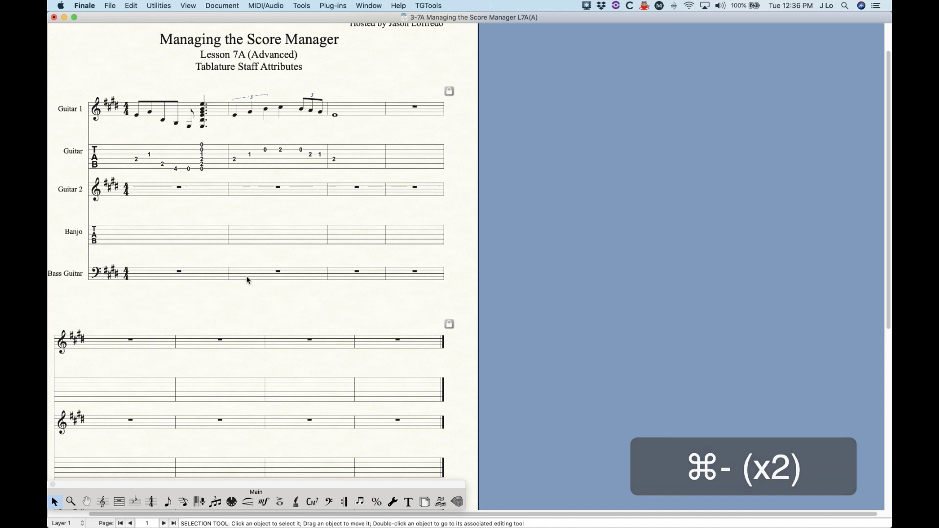
scroll(221, 283, "down", 2)
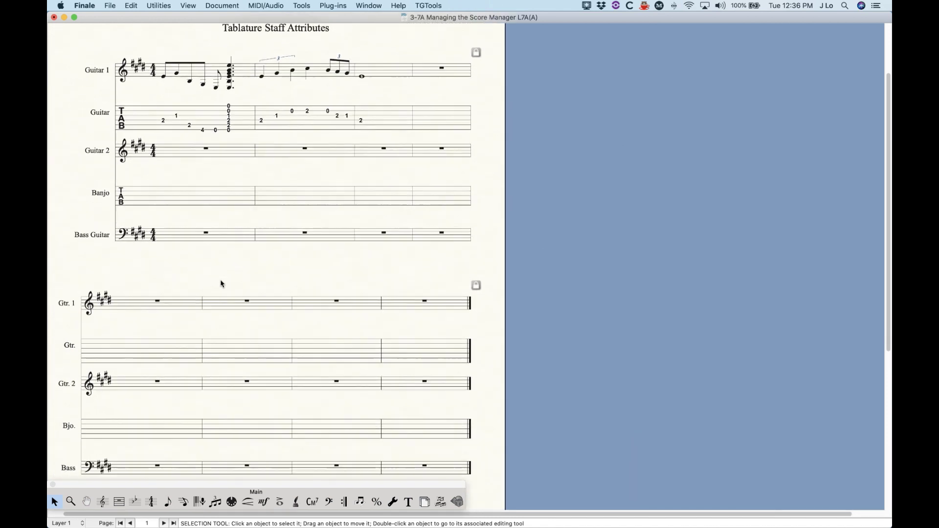
scroll(344, 224, "up", 1)
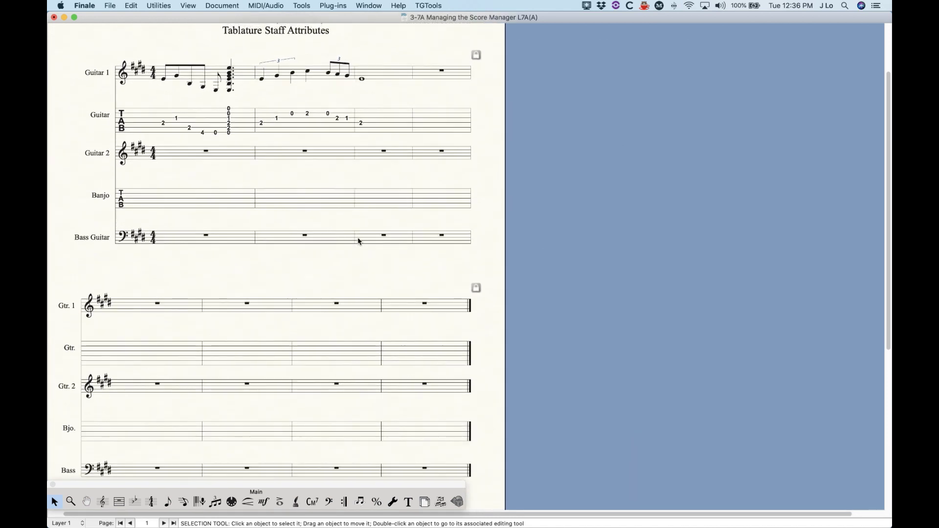
left_click(392, 241)
scroll(284, 368, "up", 1)
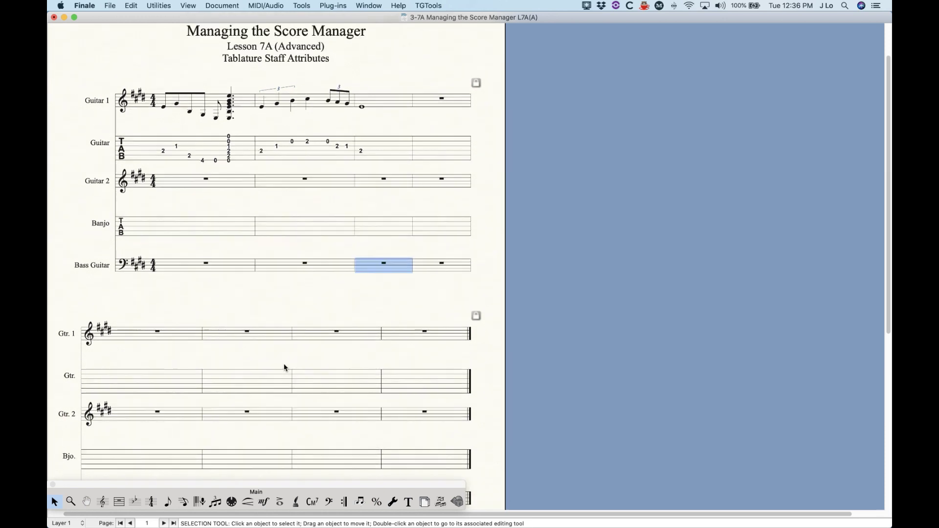
left_click(166, 7)
left_click(192, 261)
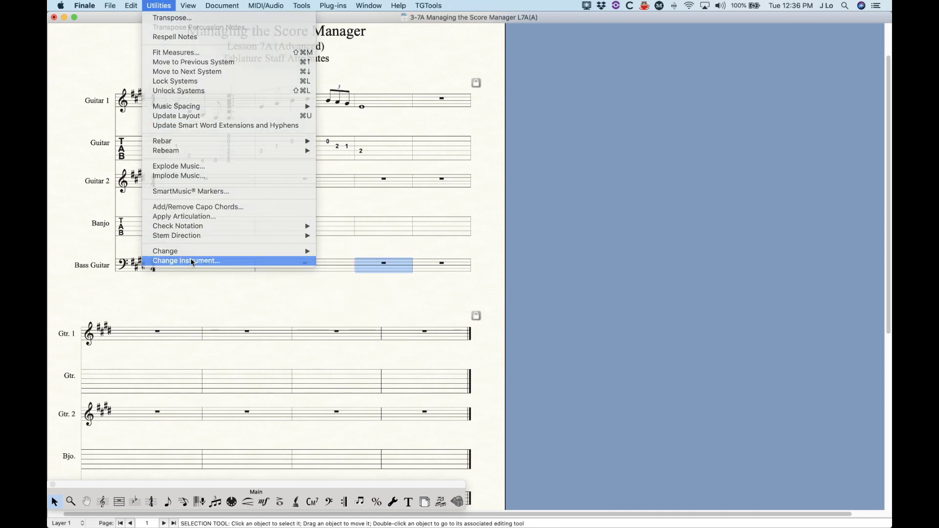
left_click(445, 197)
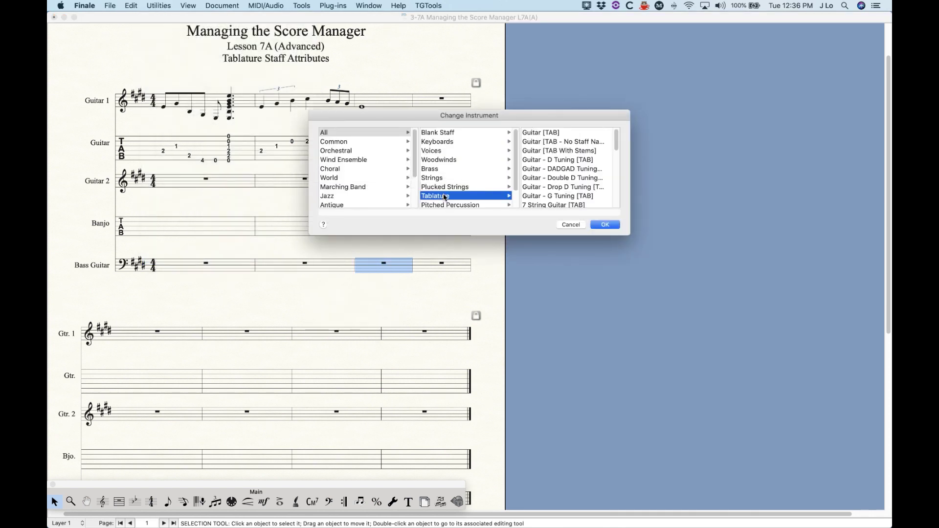
scroll(542, 177, "down", 5)
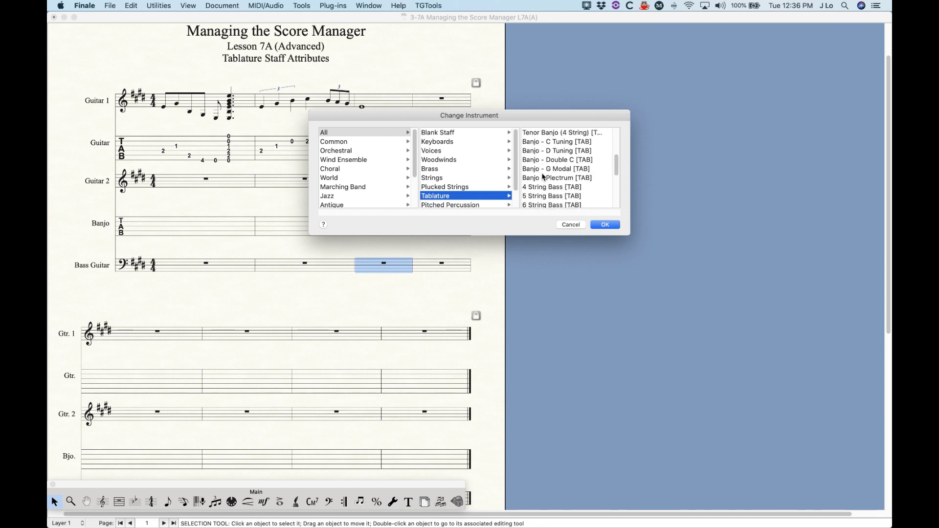
left_click(548, 190)
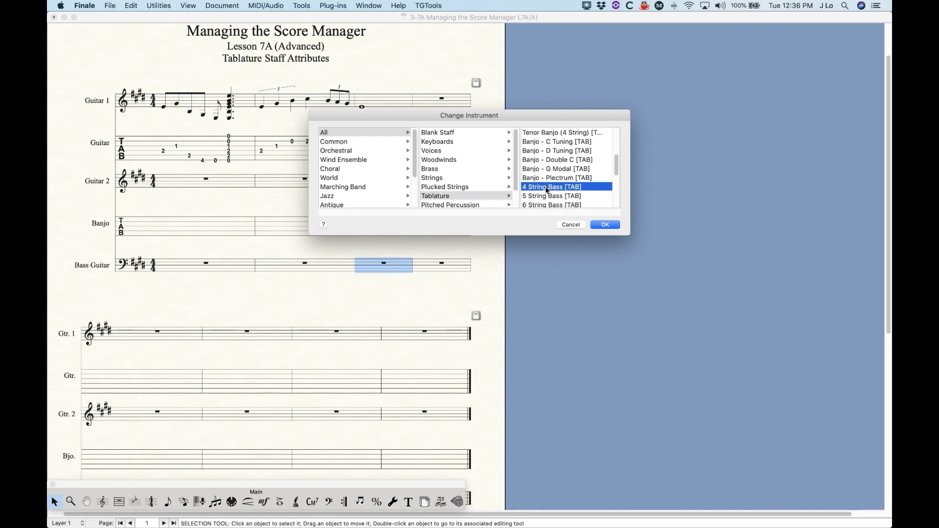
left_click(612, 224)
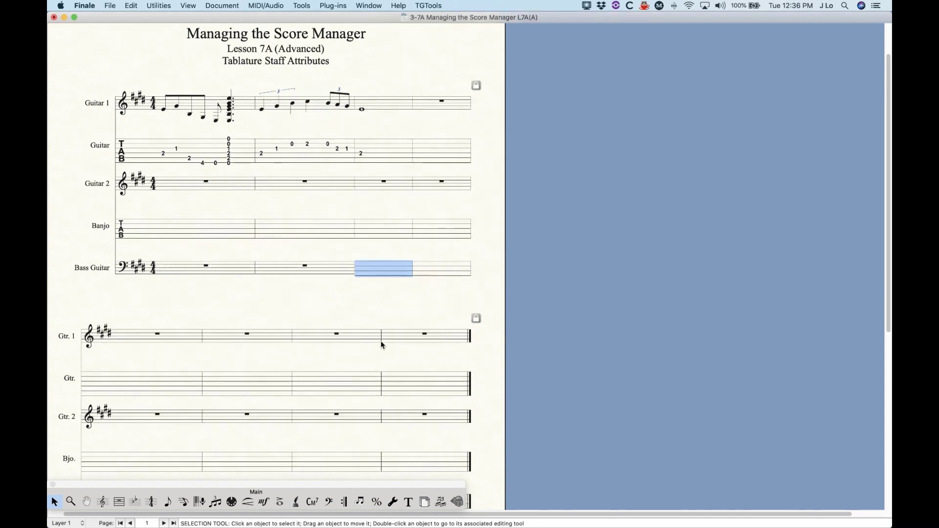
Change the Bass staff's instrument to the plucked-string Bass Guitar from the second measure of the second system
key("ctrl+equal")
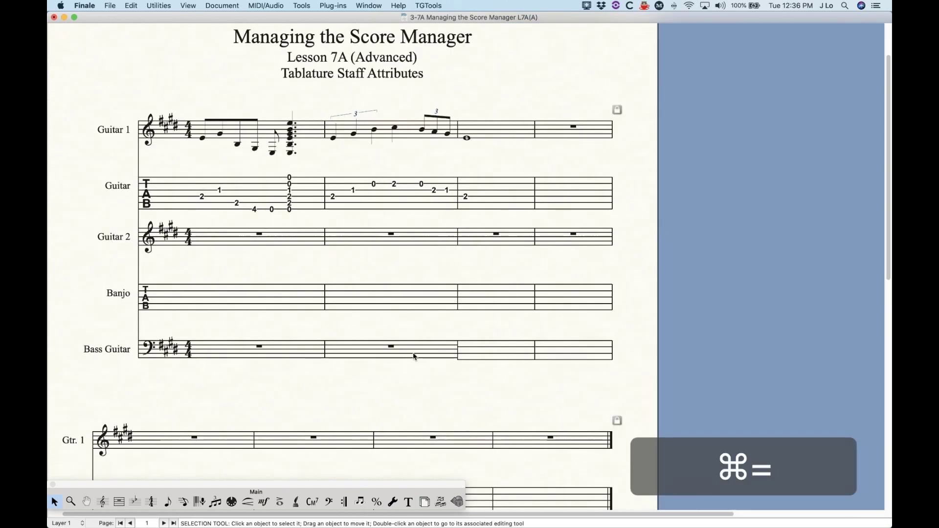
key("ctrl+equal")
scroll(412, 360, "down", 5)
scroll(413, 360, "right", 5)
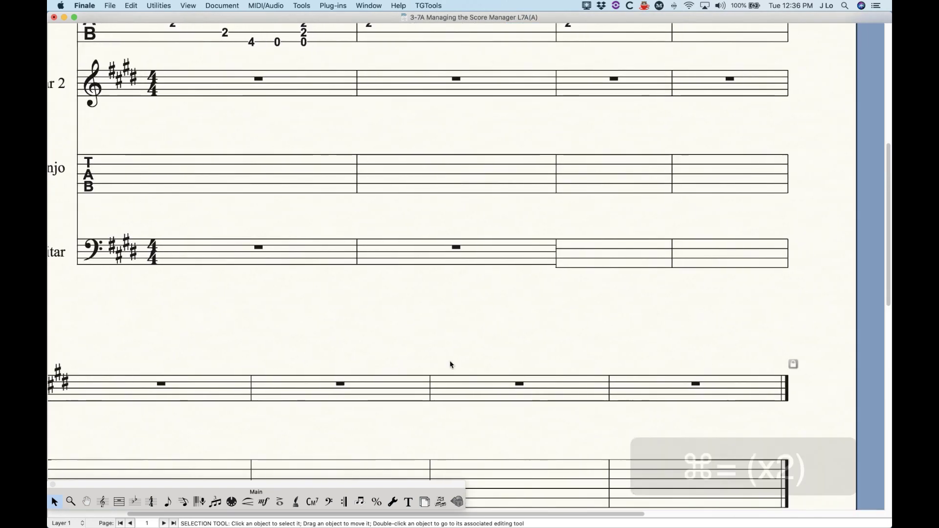
scroll(467, 311, "down", 5)
key("ctrl+minus")
key("ctrl+minus")
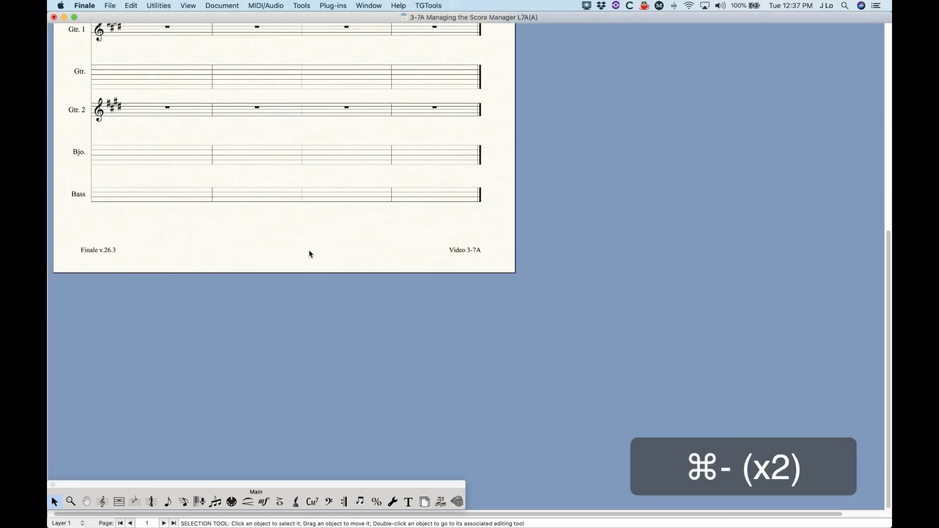
left_click(243, 198)
left_click(161, 4)
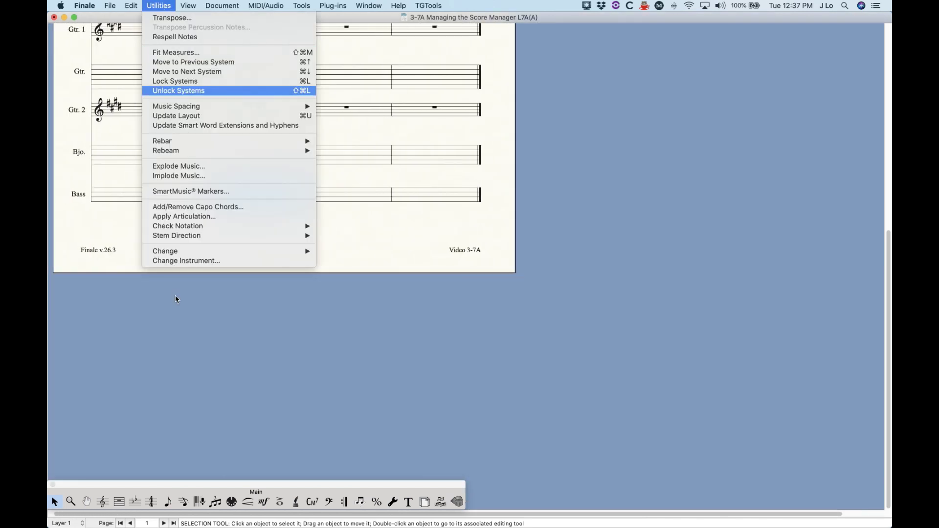
left_click(176, 261)
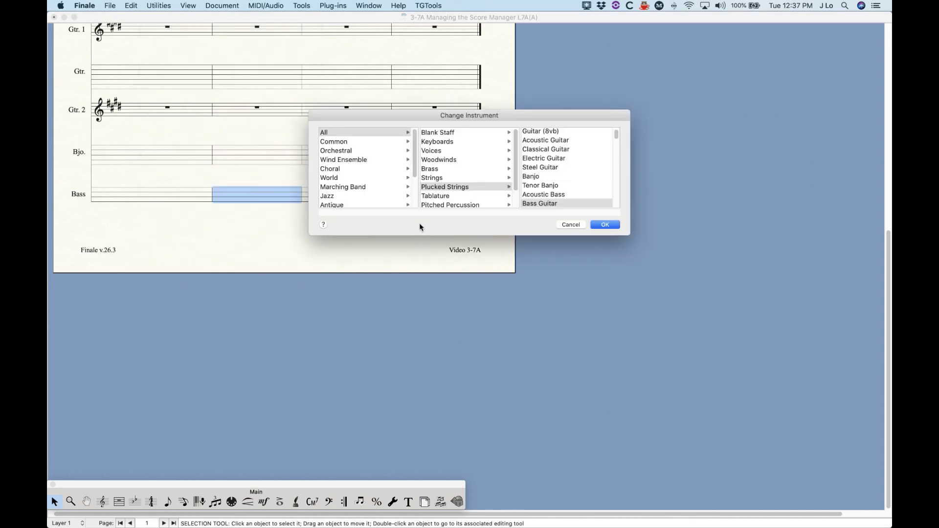
left_click(439, 188)
left_click(548, 204)
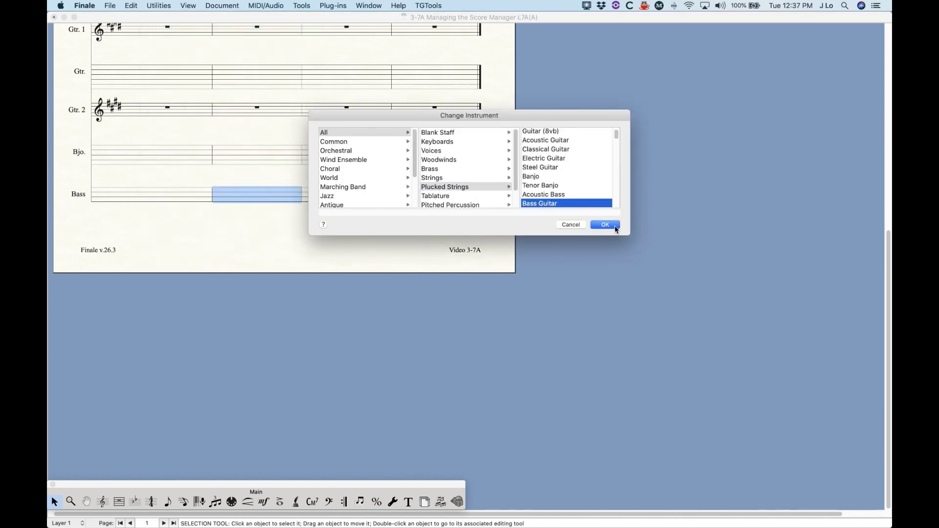
left_click(615, 227)
left_click(260, 179)
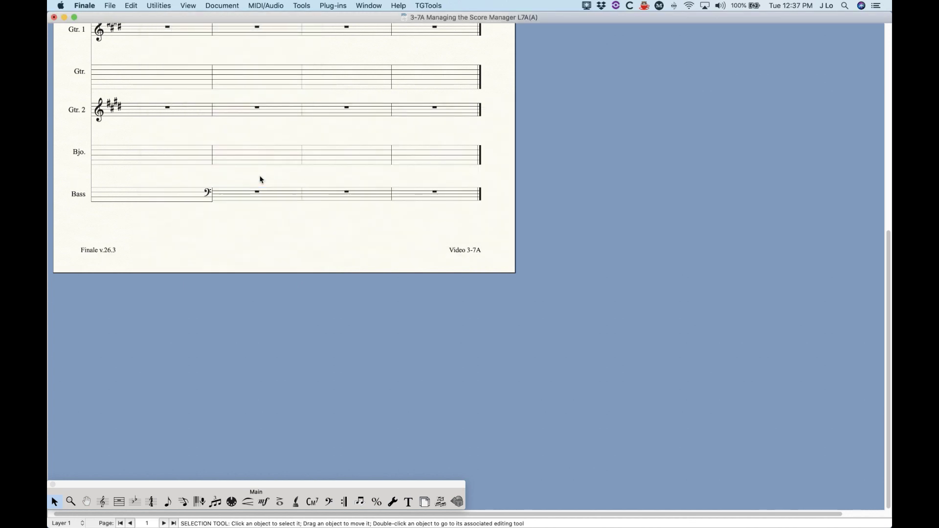
Examine the Bass Guitar staff's instrument changes between standard notation and tablature across both systems
key("super+equal")
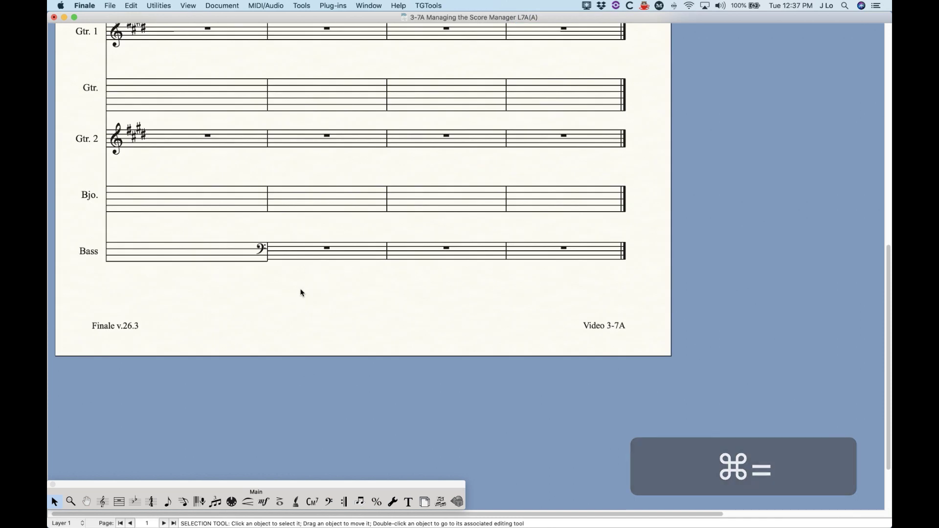
scroll(309, 288, "up", 5)
scroll(309, 288, "up", 5)
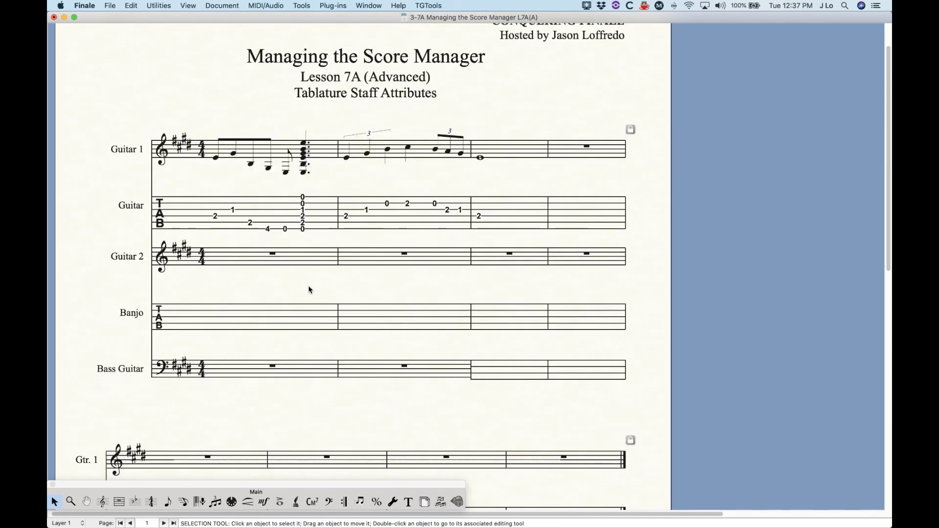
key("super+minus")
key("super+minus")
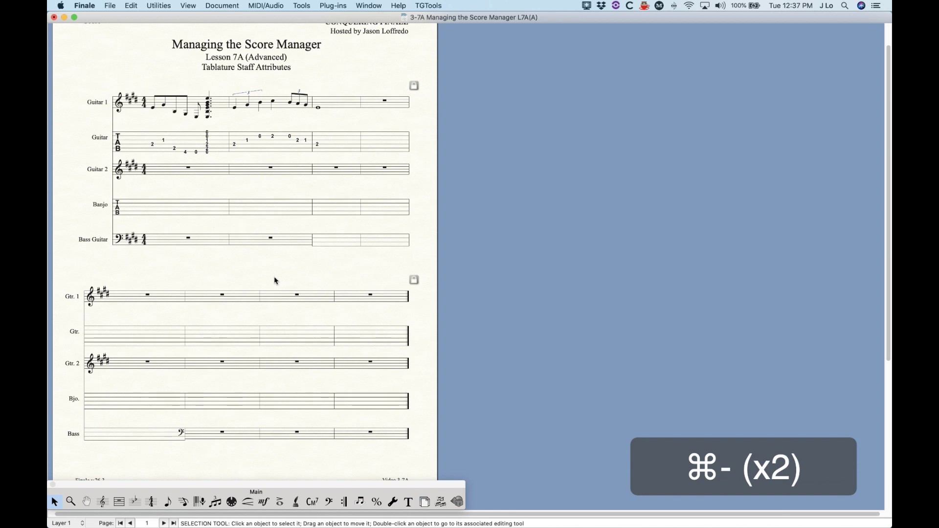
key("super+minus")
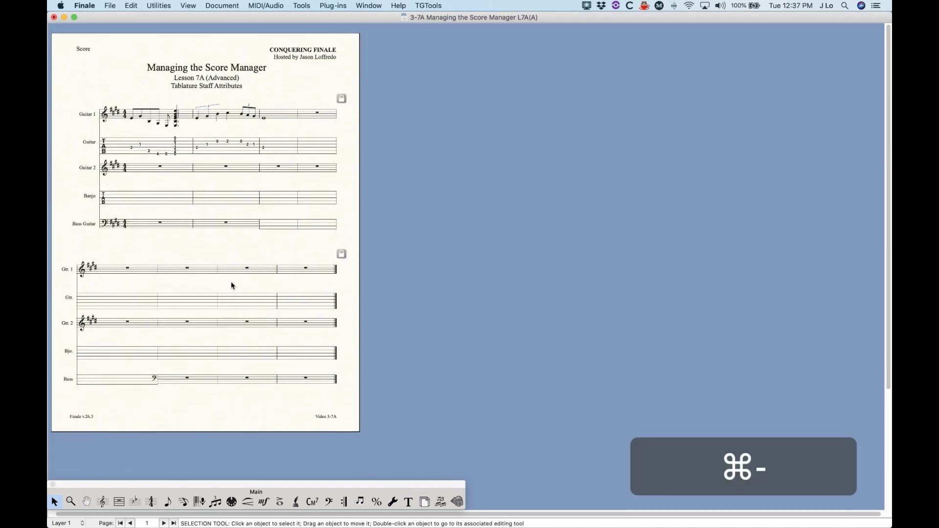
key("super+equal")
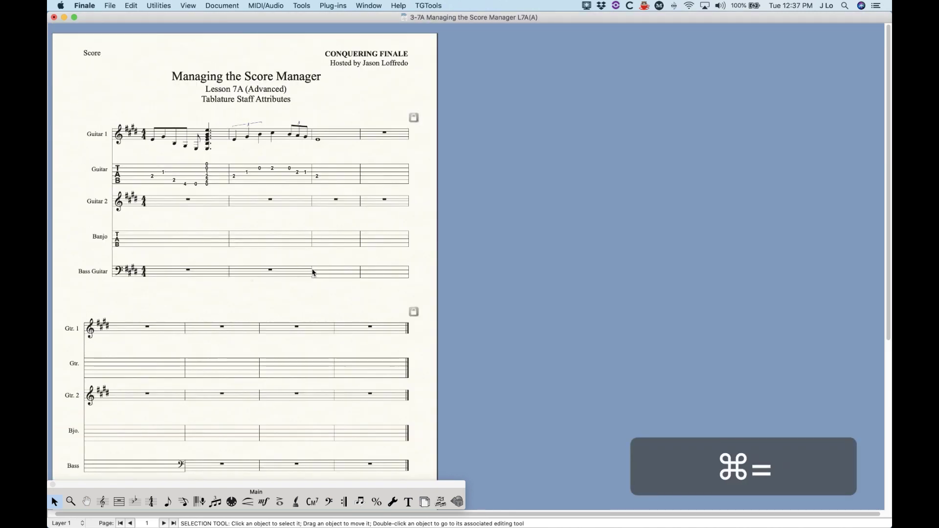